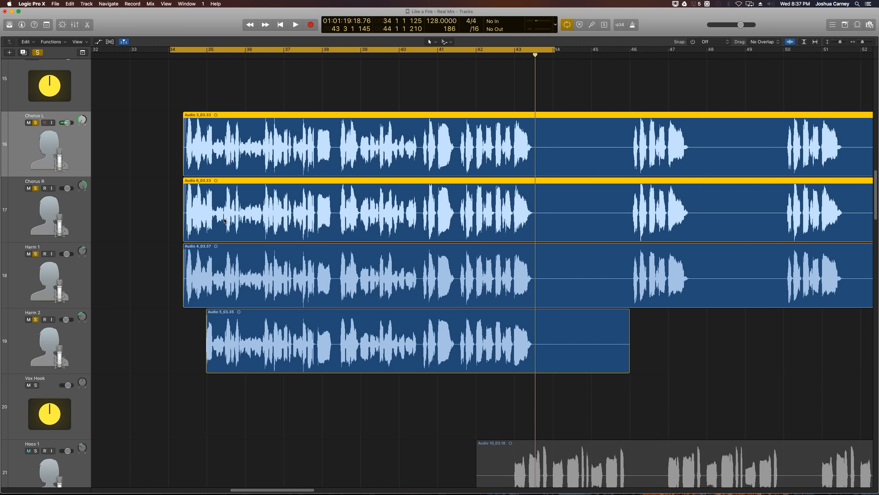
Select the Harm 1 and Harm 2 regions and play back the cycled chorus with all four chorus and harmony tracks soloed.
click(173, 228)
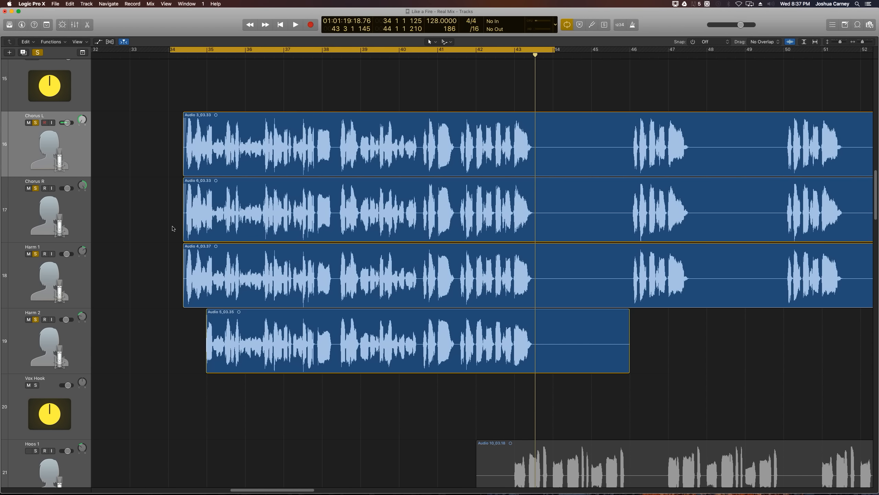
drag(152, 261, 238, 335)
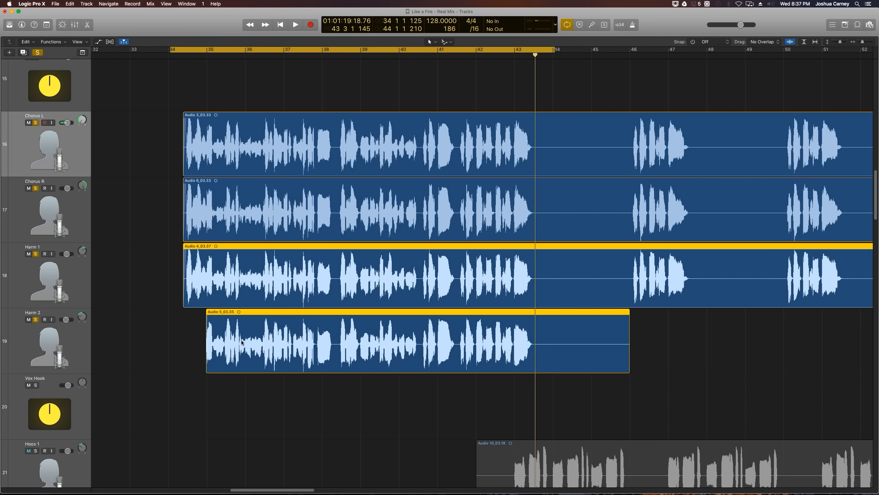
key(space)
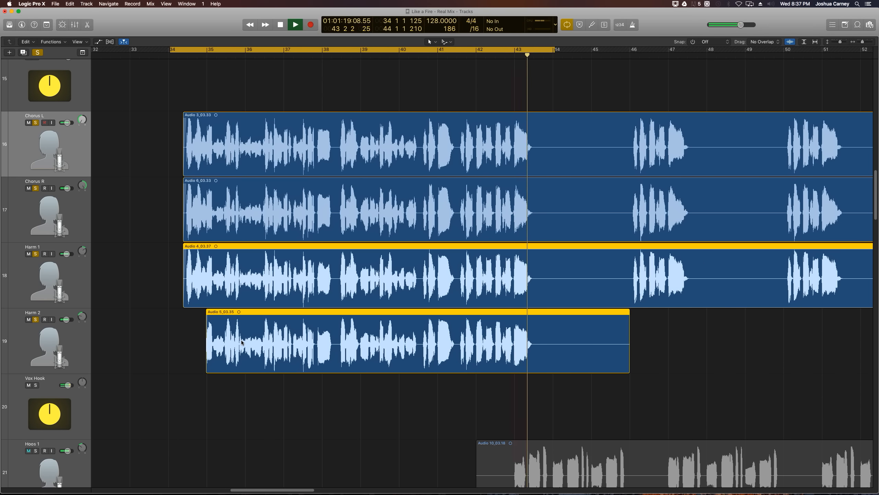
key(space)
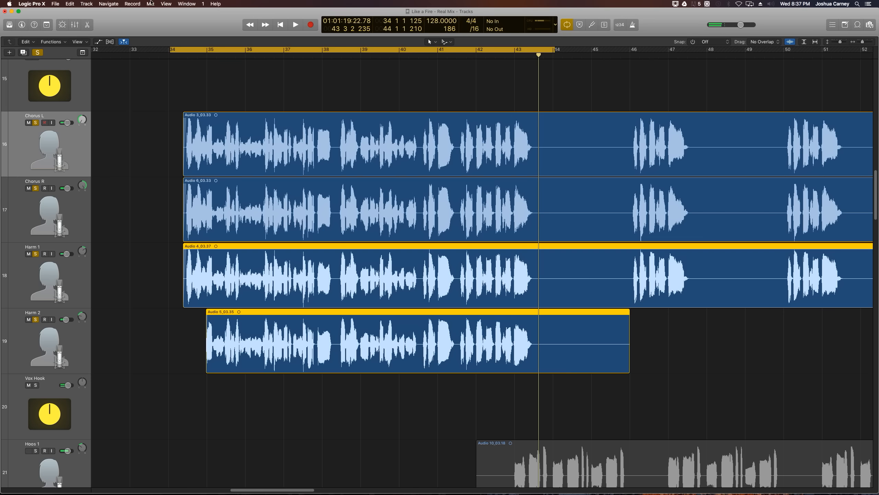
drag(139, 114, 204, 217)
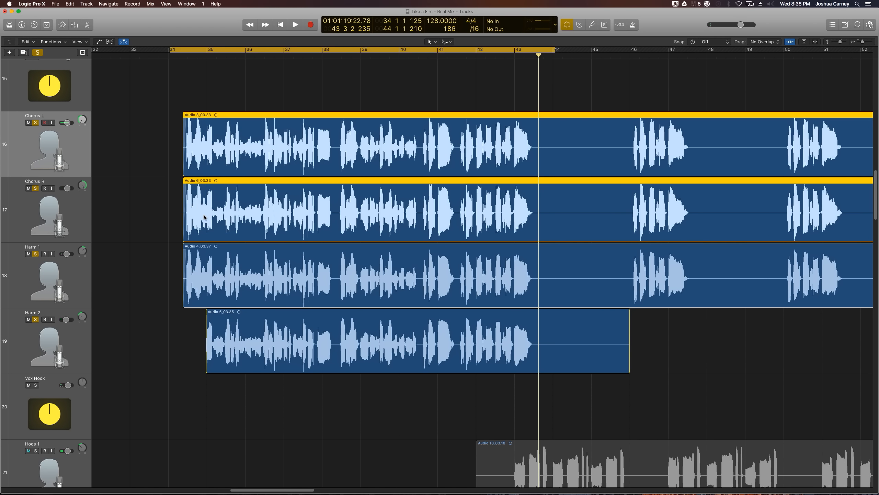
drag(152, 161, 201, 206)
drag(167, 268, 198, 279)
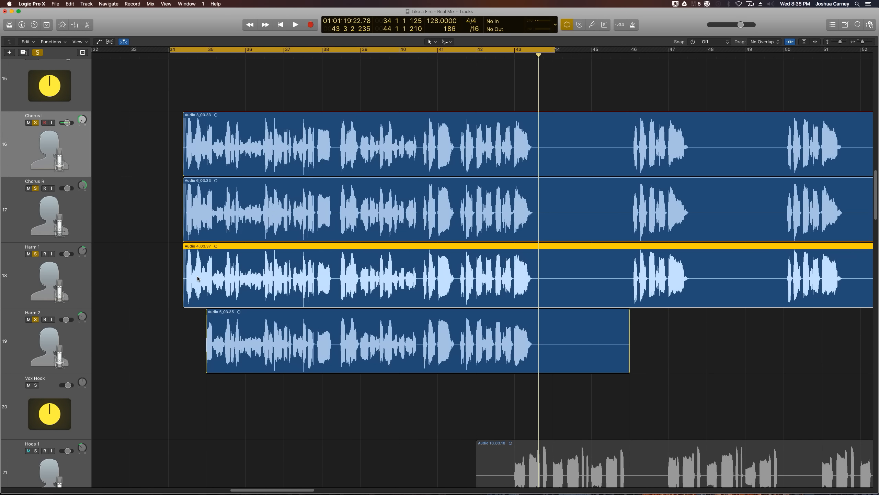
drag(192, 329, 242, 362)
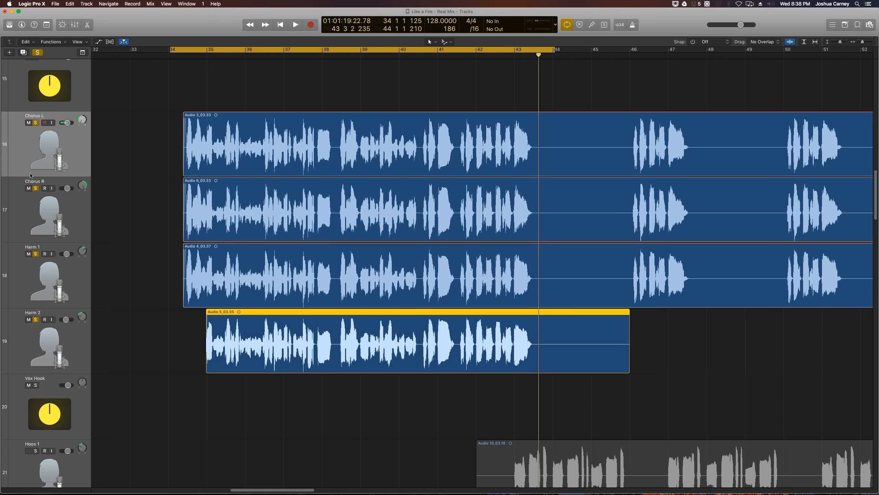
Take Chorus R and Harm 2 out of solo and reset the pan of Chorus L to center.
click(35, 189)
click(35, 320)
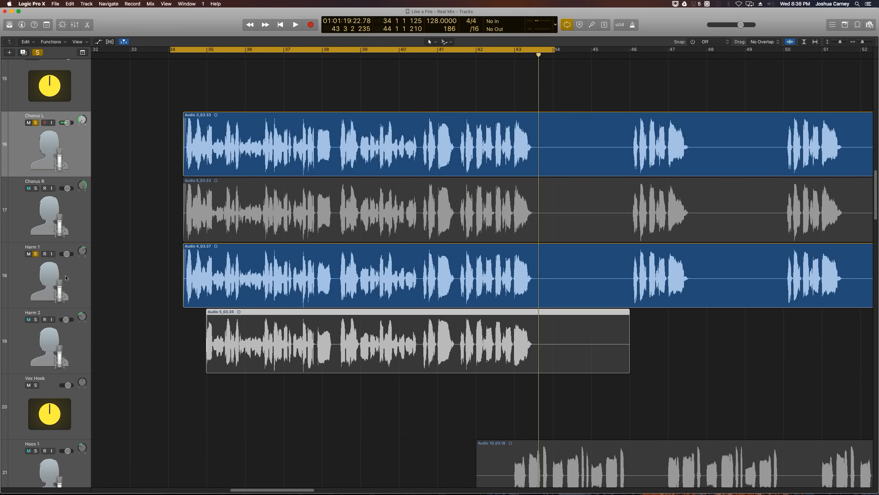
alt+click(82, 121)
Select the Harm 1 track and play back the centered Chorus L together with Harm 1.
click(70, 265)
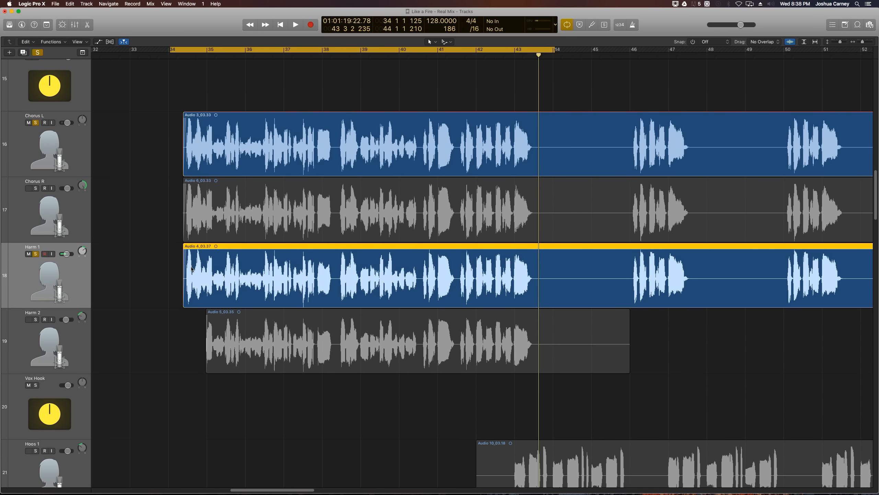
key(space)
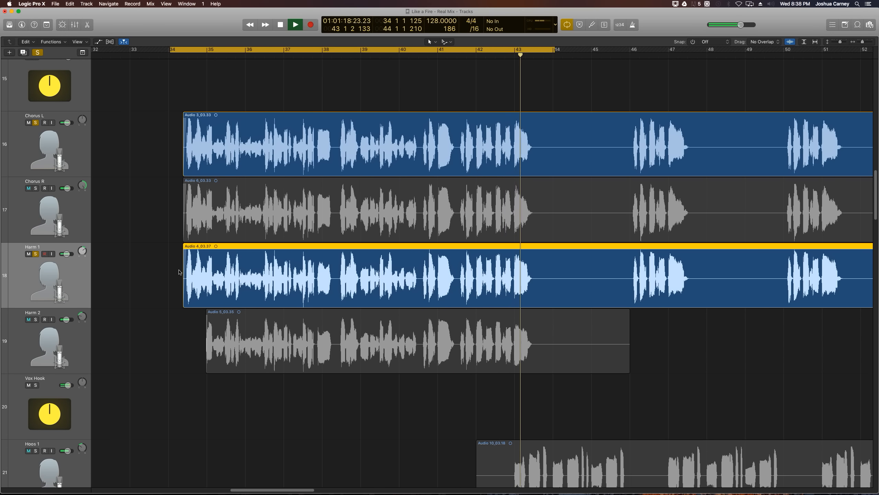
key(space)
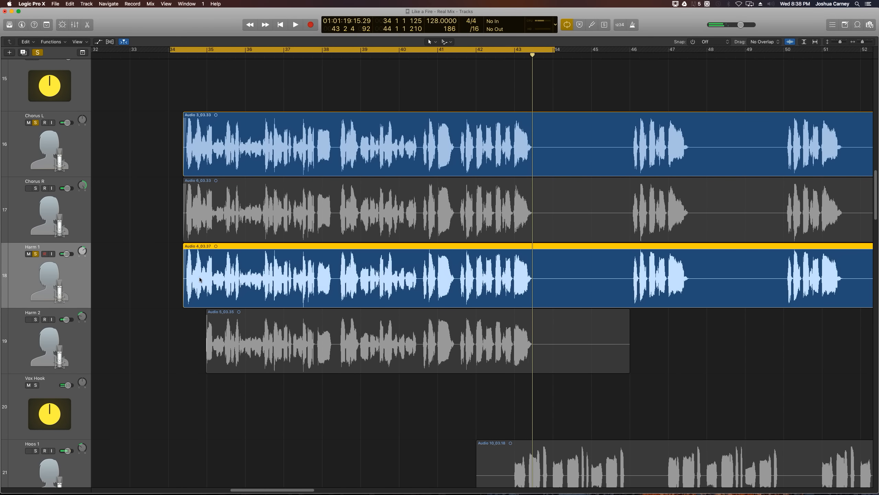
Take Chorus L out of solo and play back part of the cycled chorus with Harm 1 alone.
click(30, 123)
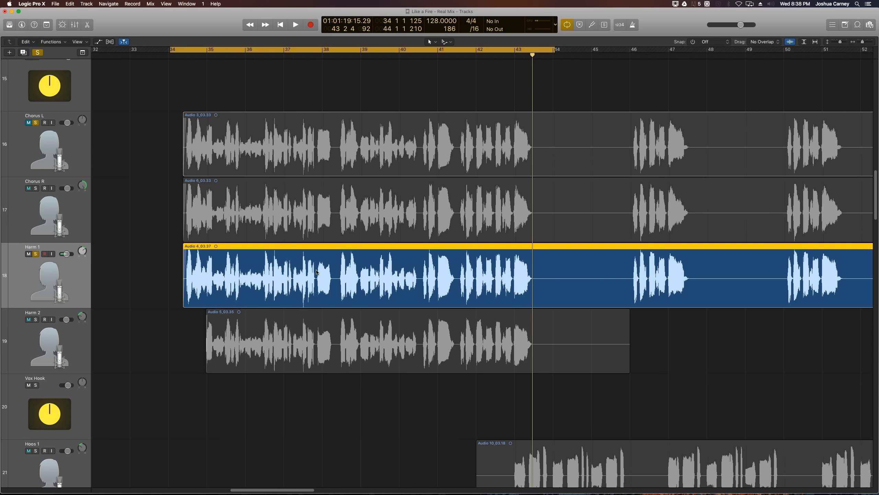
click(28, 123)
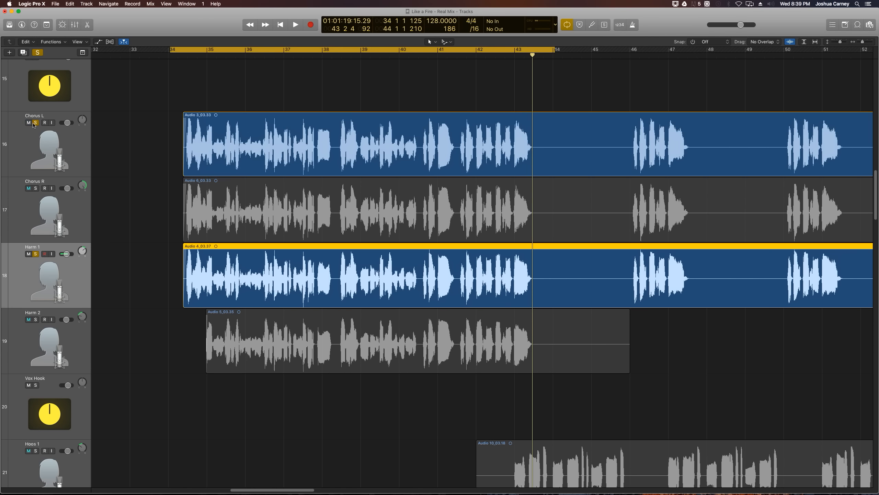
click(34, 123)
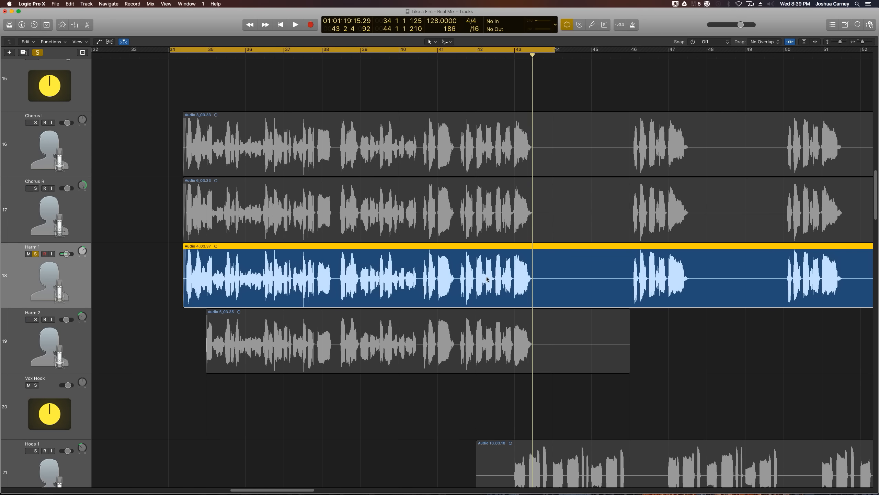
key(space)
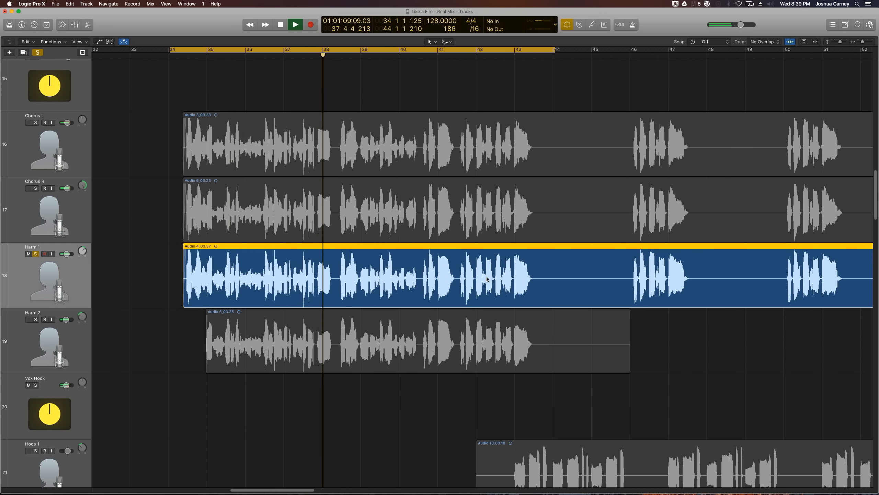
key(space)
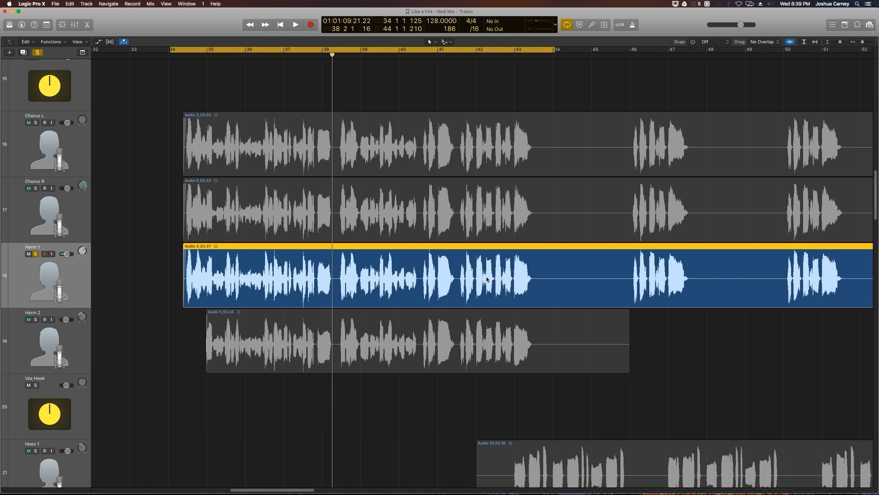
Solo Harm 2 and Chorus L in place of Harm 1 and play back the cycled chorus.
click(35, 254)
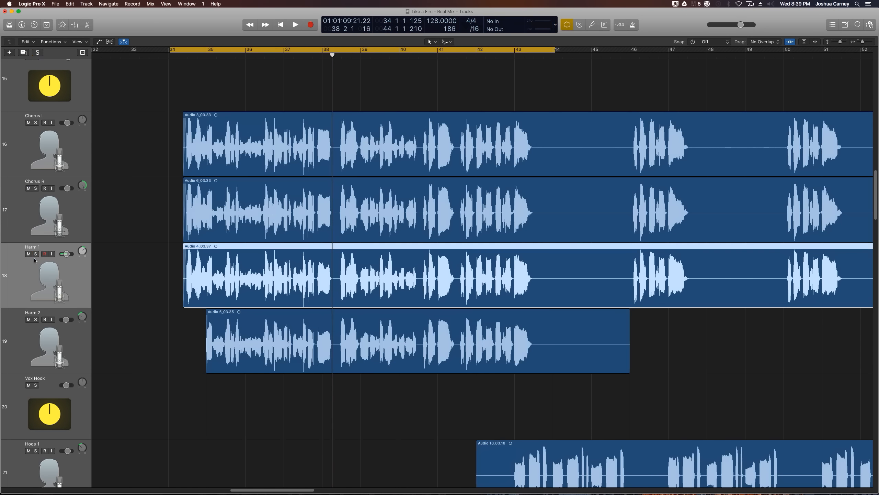
click(35, 319)
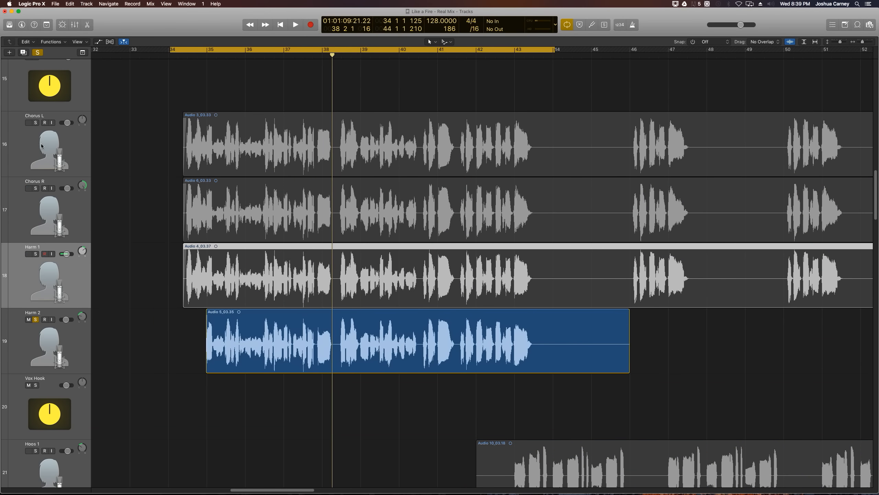
click(35, 123)
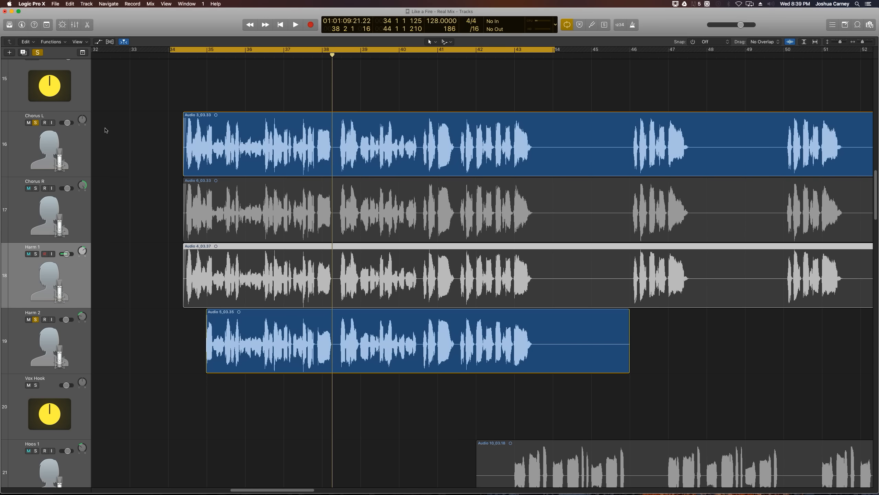
key(space)
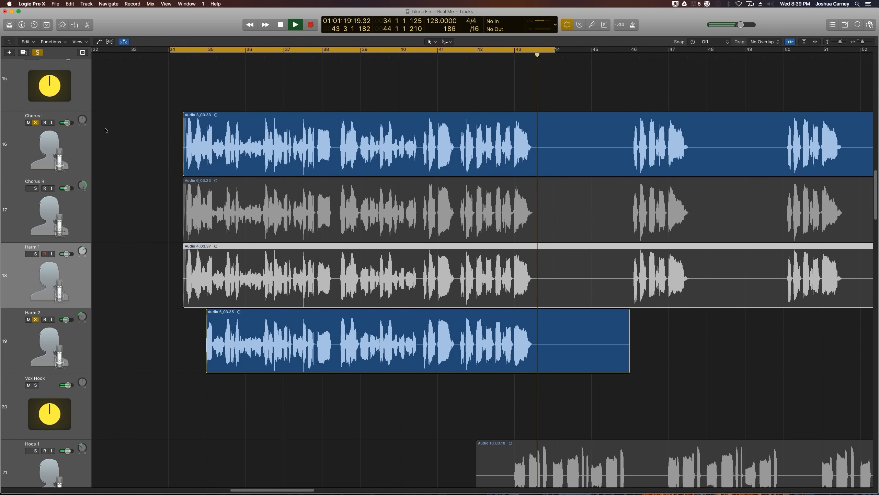
key(space)
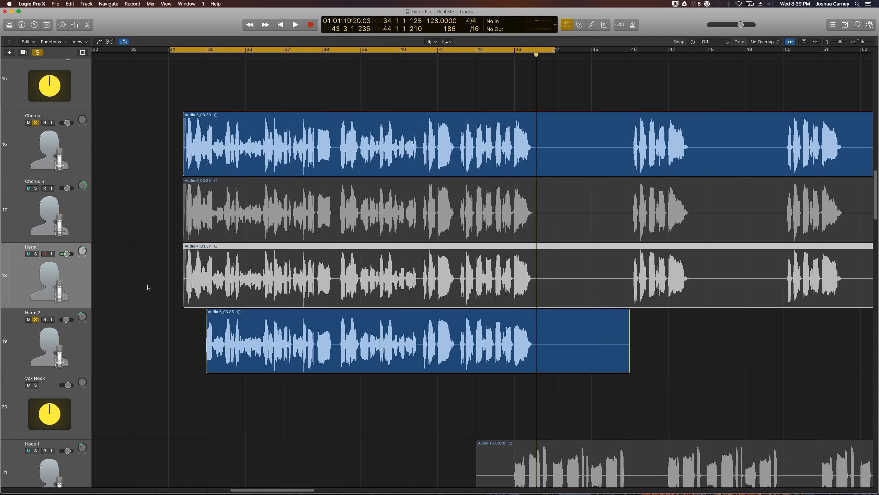
drag(147, 287, 207, 344)
drag(164, 273, 229, 327)
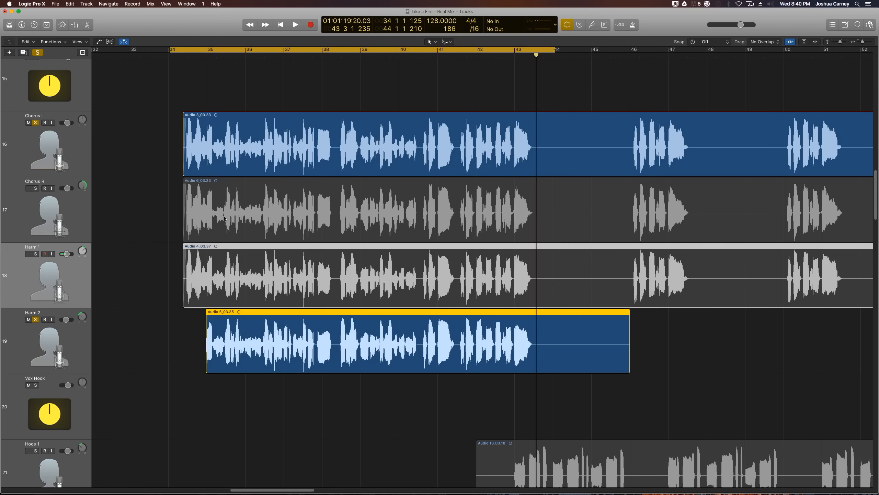
drag(143, 128, 204, 195)
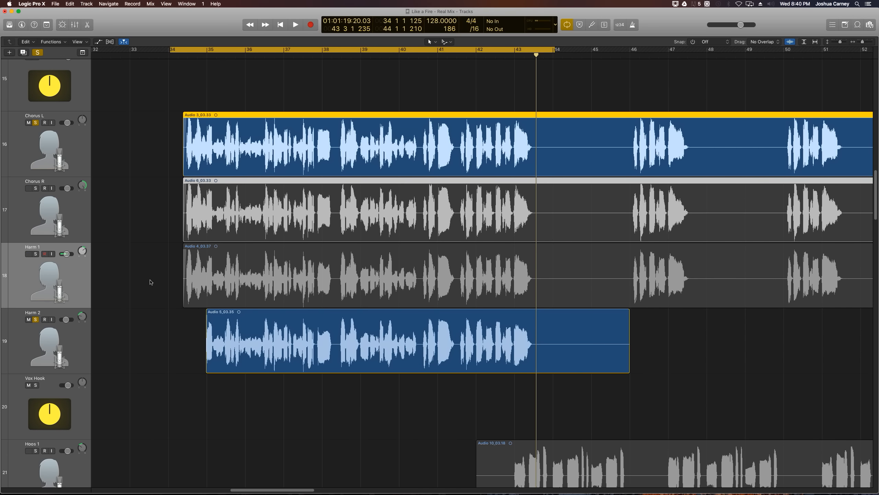
drag(151, 280, 211, 339)
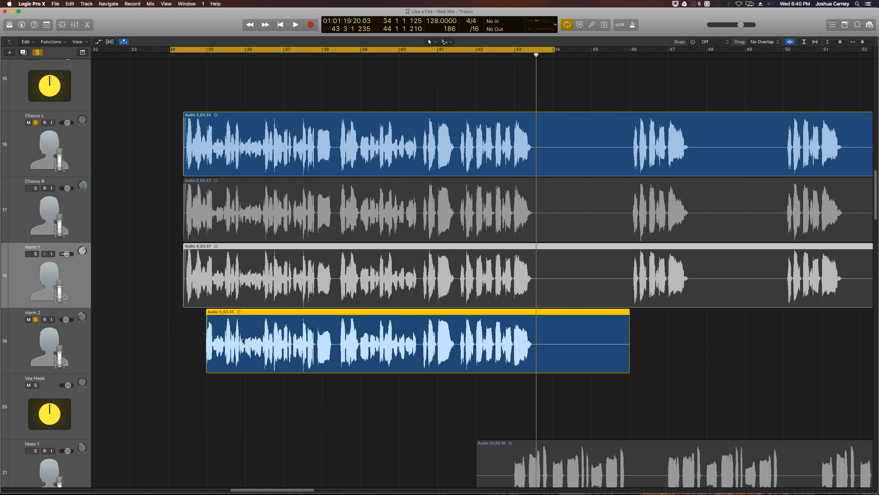
click(220, 141)
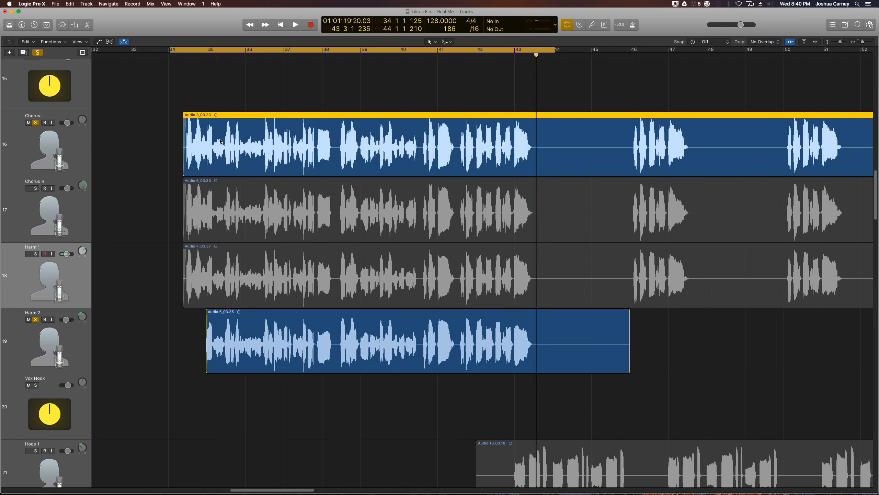
drag(217, 64, 203, 122)
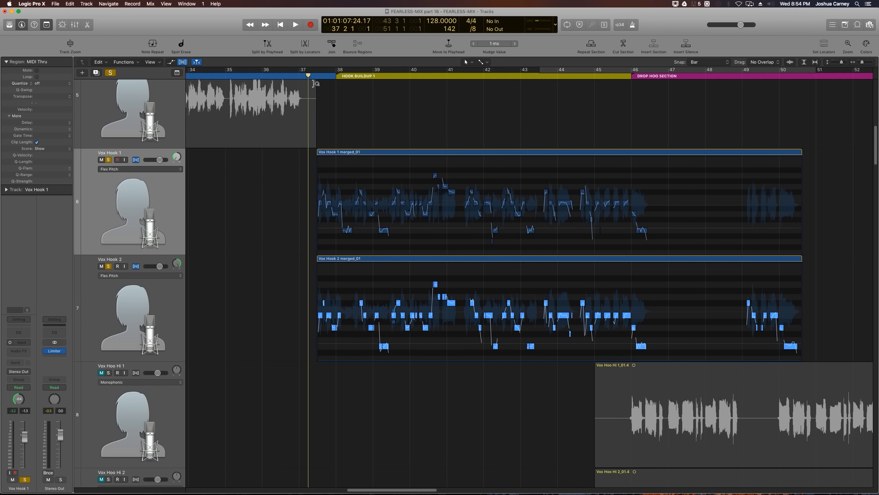
Play back the soloed Vox Hook 1 and Vox Hook 2 tracks in the FEARLESS-MIX project from just before their regions start.
drag(308, 75, 313, 74)
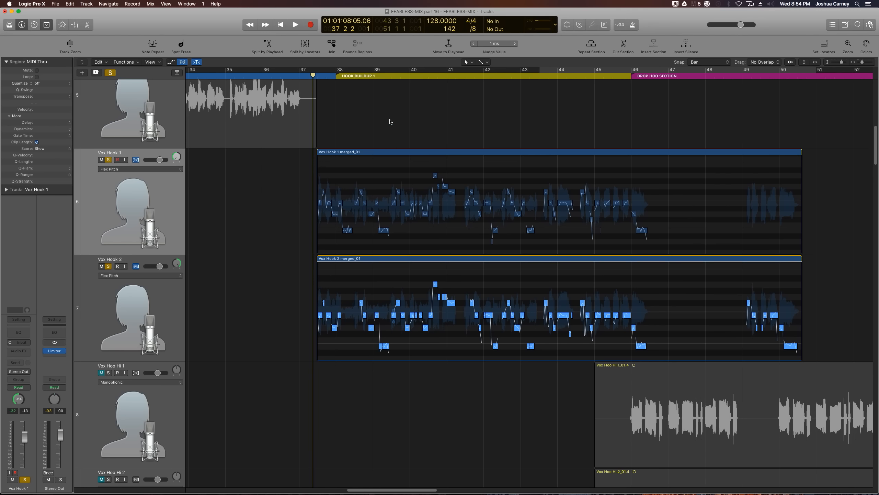
key(space)
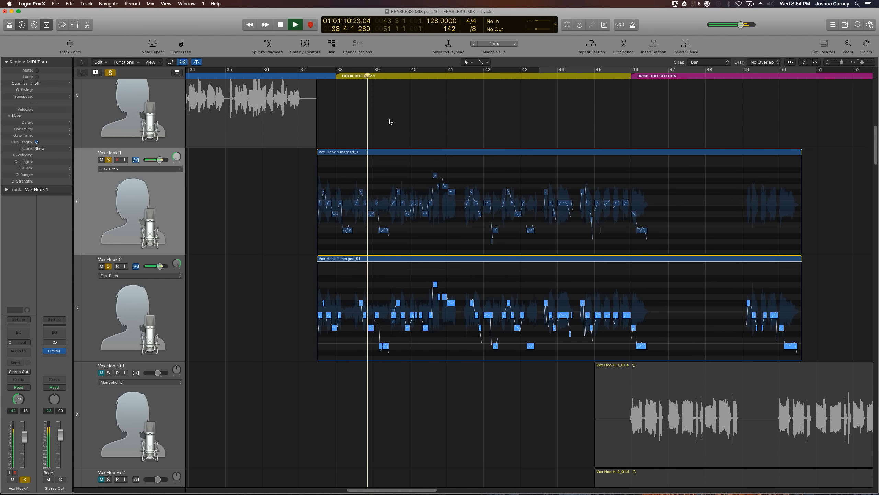
key(space)
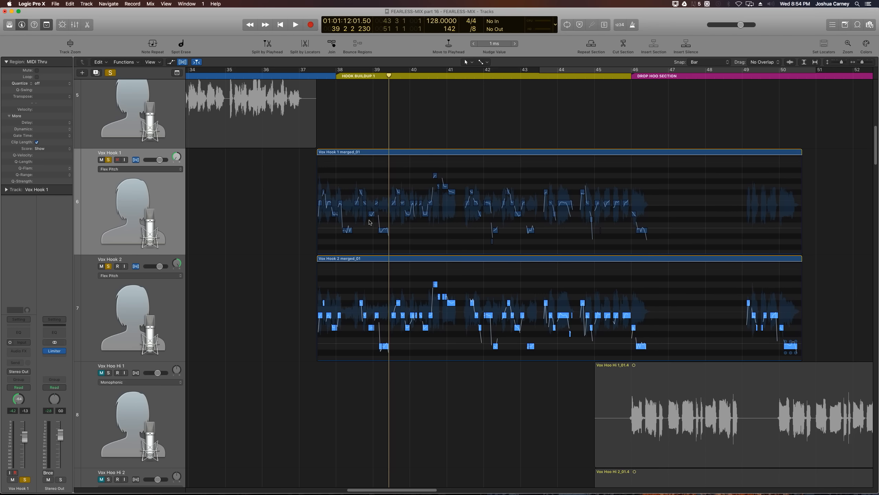
Reset the pan of the Vox Hook 1 track to center.
click(161, 210)
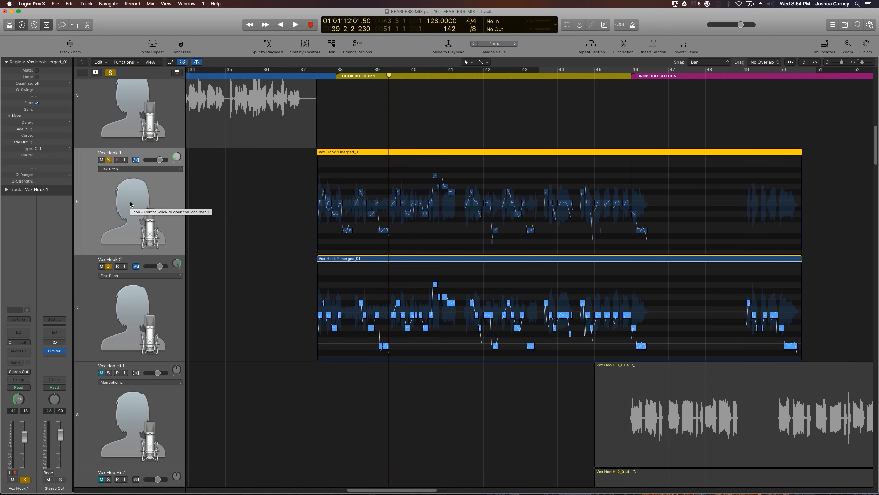
click(116, 159)
click(191, 166)
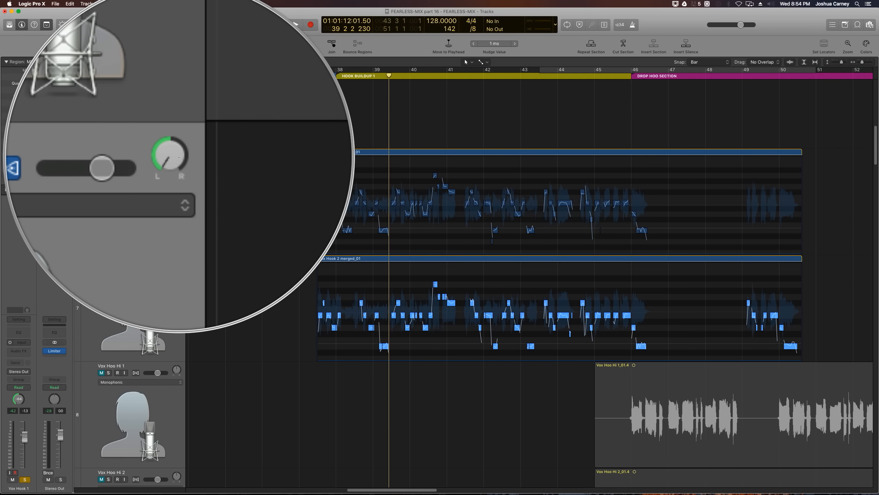
alt+click(179, 158)
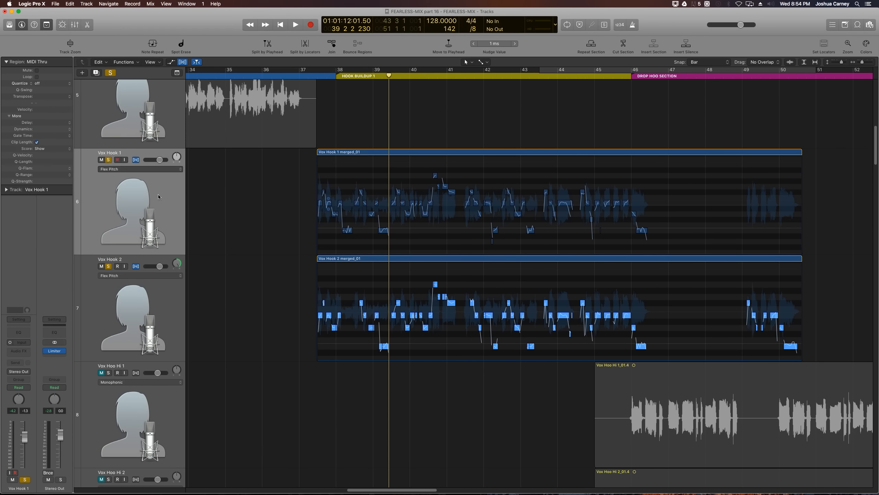
Create a new track with duplicate settings from the Vox Hook 1 track.
click(159, 196)
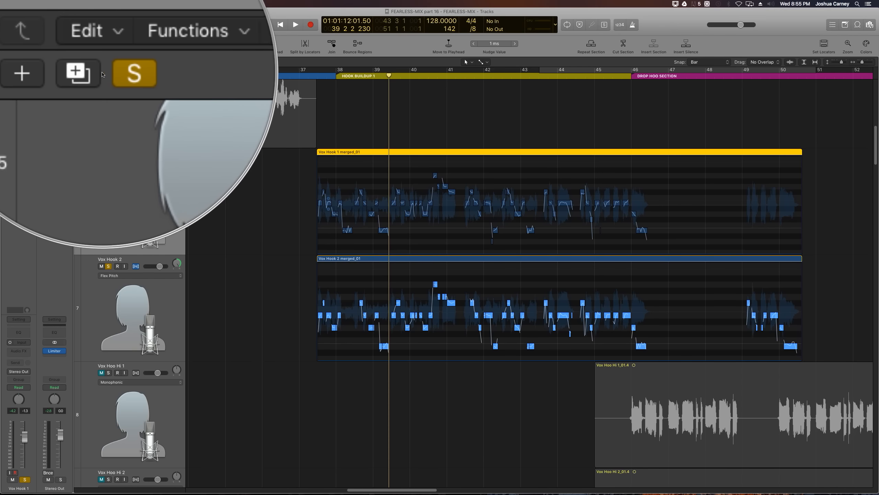
click(97, 73)
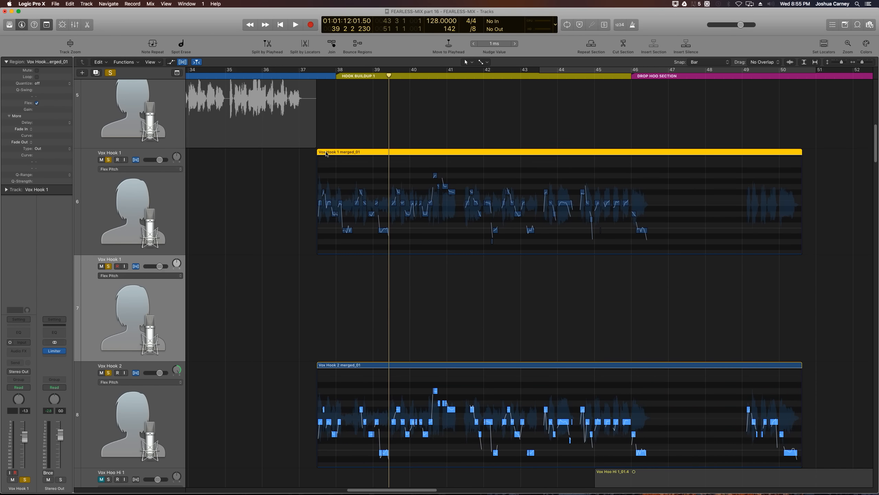
Set regions to snap to relative value and copy the Vox Hook 1 region onto the duplicate track directly below it.
click(705, 63)
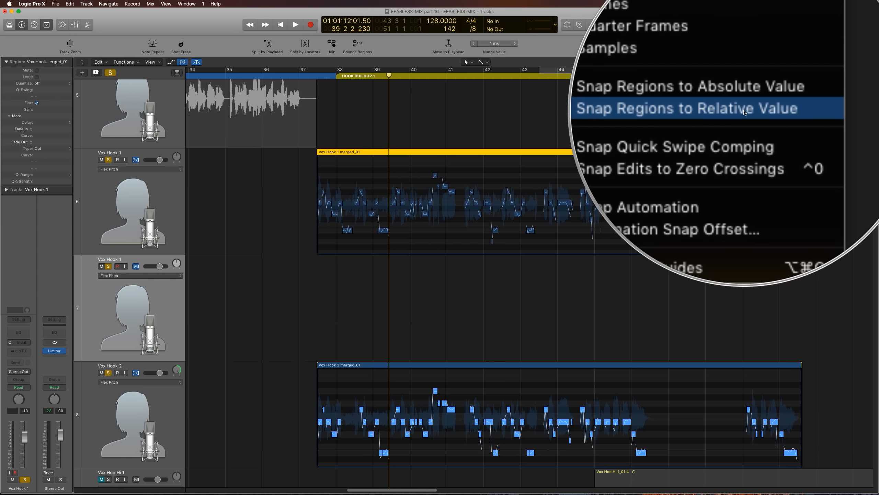
click(744, 113)
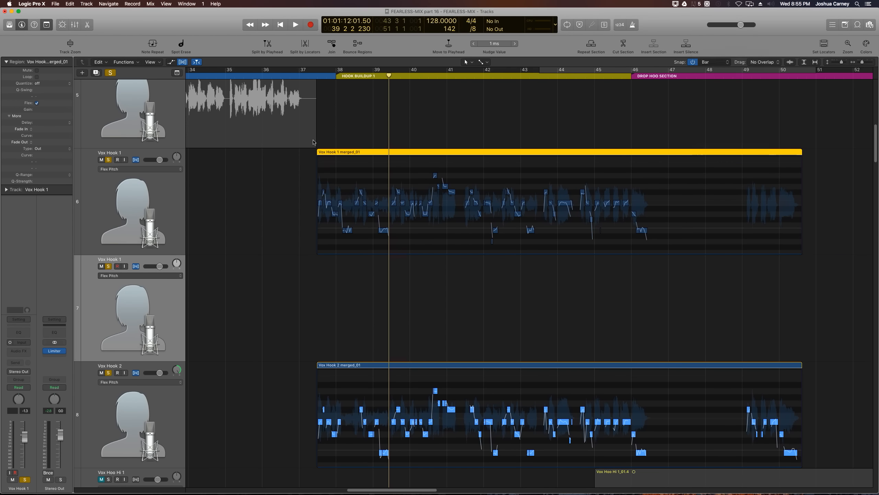
drag(338, 154, 339, 281)
click(248, 281)
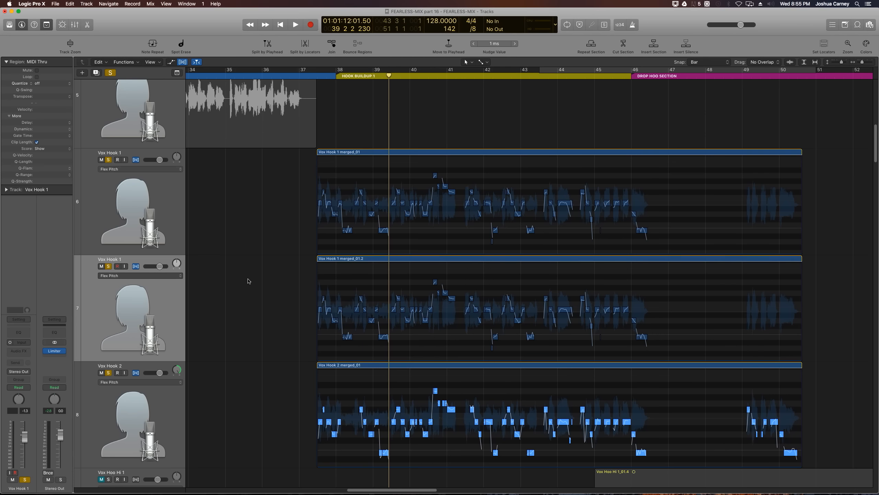
key(space)
key(space)
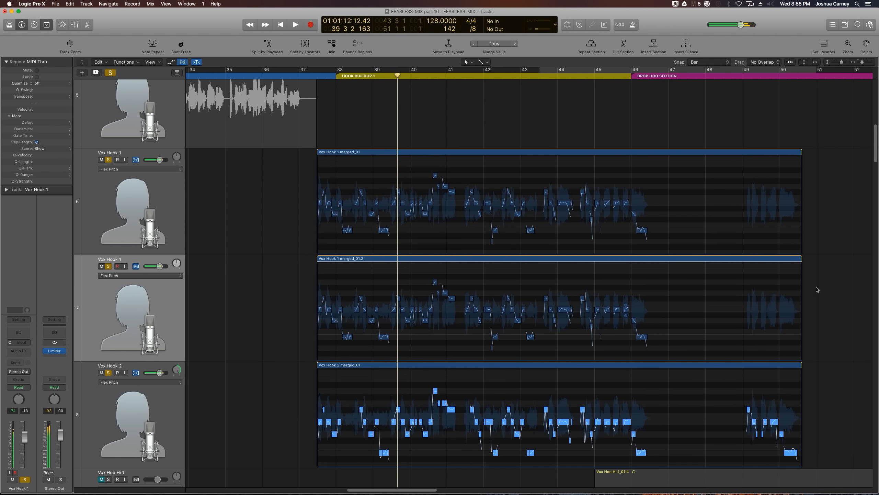
Assign the Marquee Tool as the alternate tool and delete the copied Vox Hook 1 region's tail from bar 47 onward.
click(482, 61)
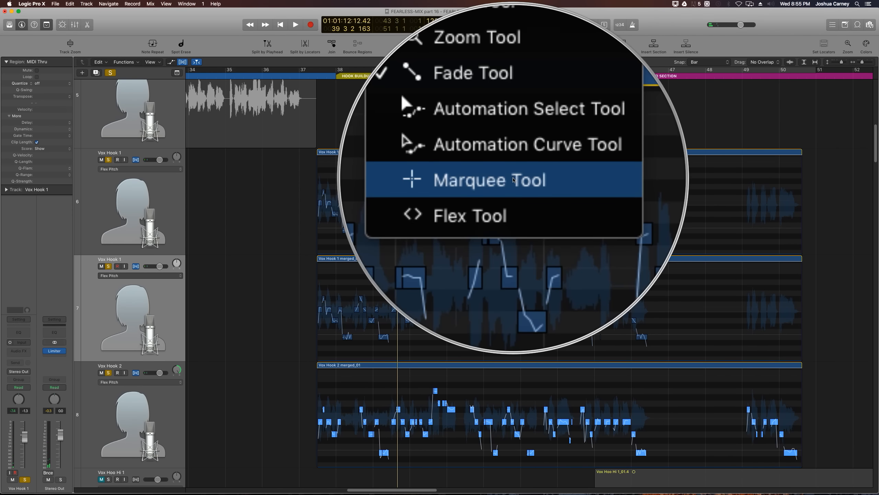
click(514, 180)
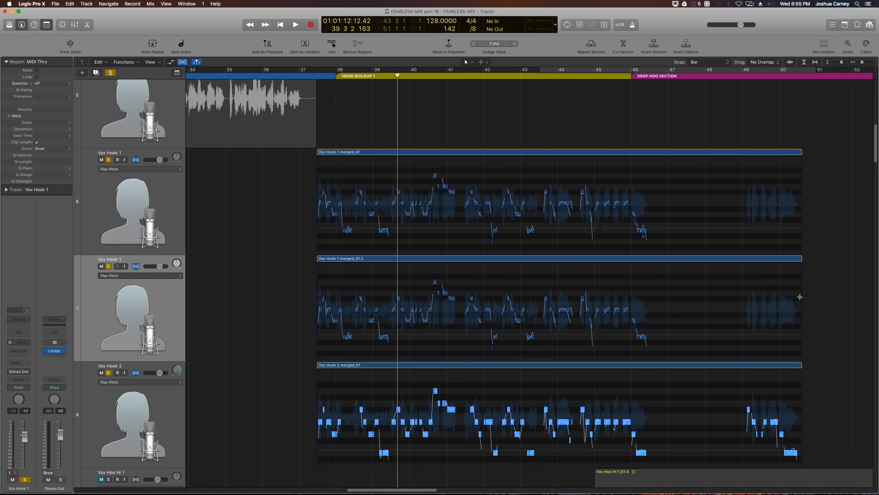
drag(822, 303, 673, 329)
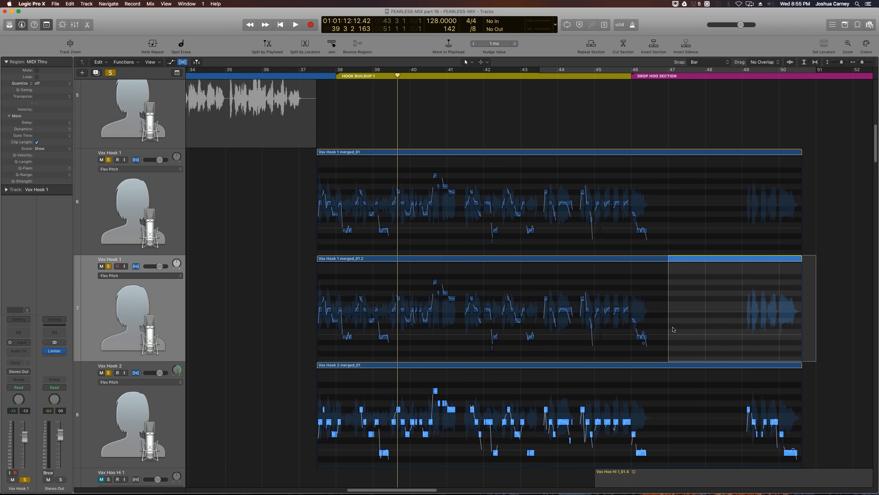
key(Delete)
Copy the Vox Hook 2 section from bar 48 to the region's end onto the duplicate Vox Hook 1 track.
drag(829, 398, 706, 424)
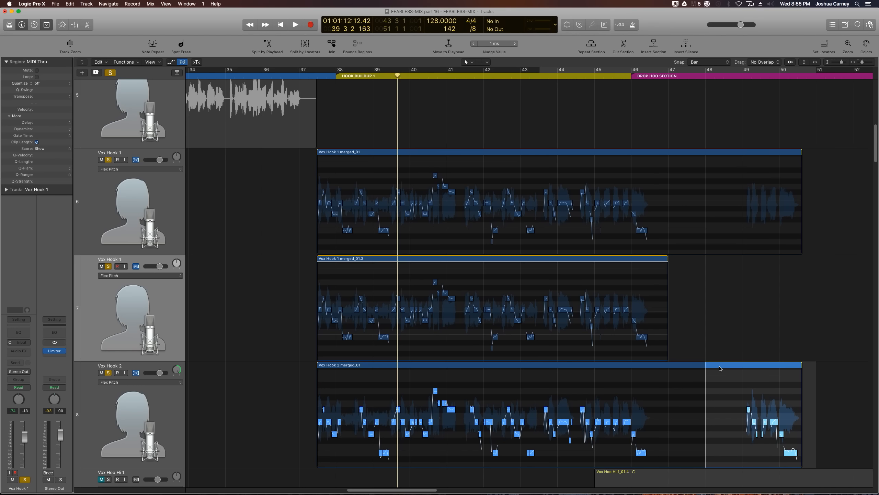
click(720, 368)
drag(719, 368, 729, 316)
click(829, 302)
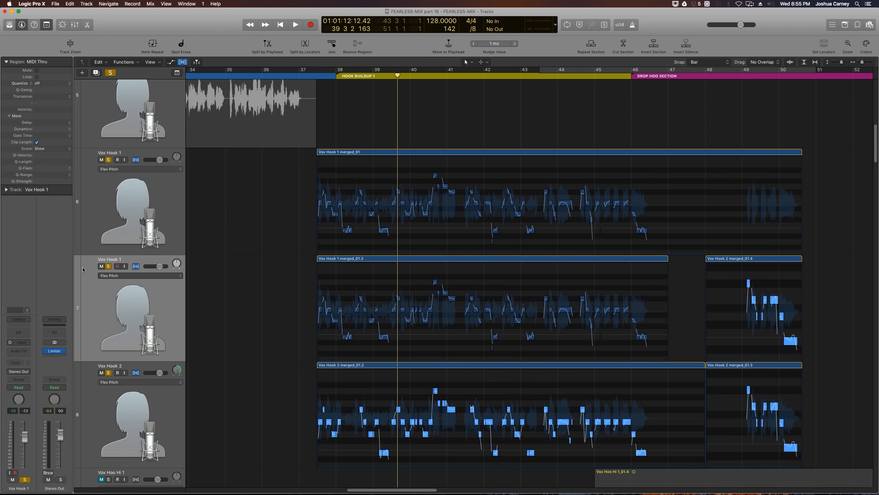
Move the duplicate Vox Hook 1 track below Vox Hook 2 and rename it Vox Harm 3rd.
drag(90, 296, 126, 425)
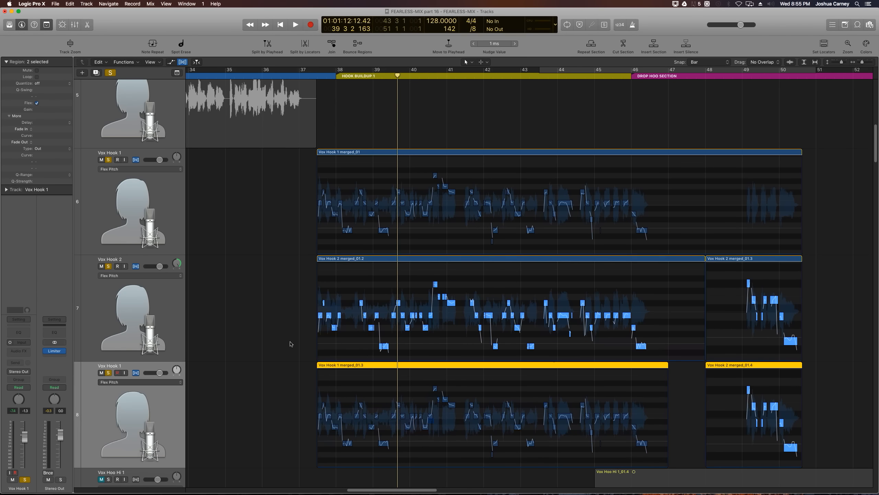
double_click(105, 366)
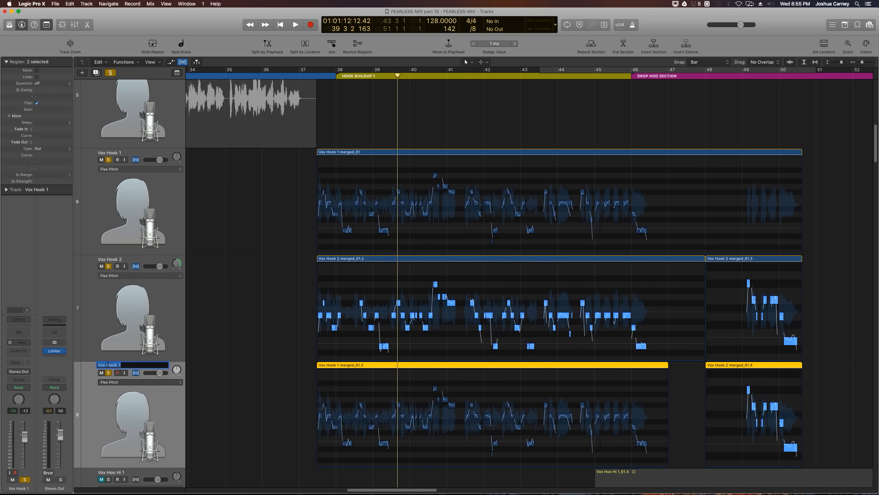
text(Vox Harm 3rd)
key(Return)
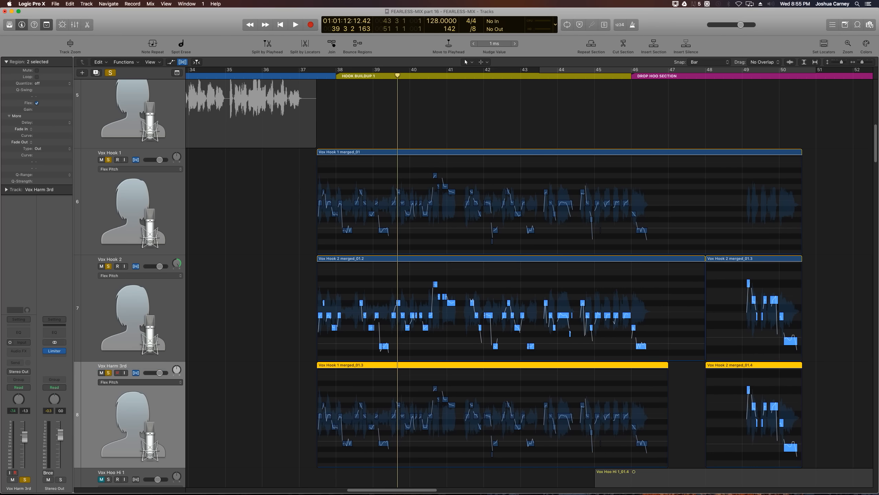
Create a new track with duplicate settings from Vox Harm 3rd and name it Vox Harm 5th.
click(837, 63)
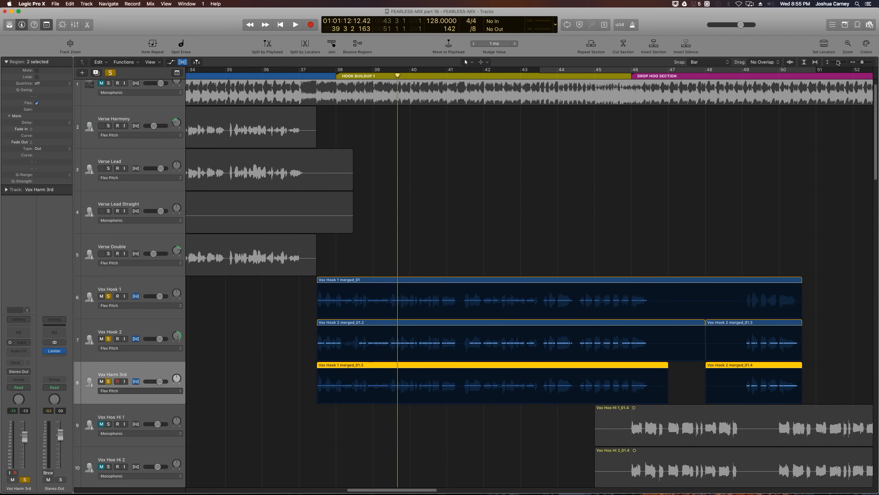
click(839, 63)
scroll(554, 90, down, 3)
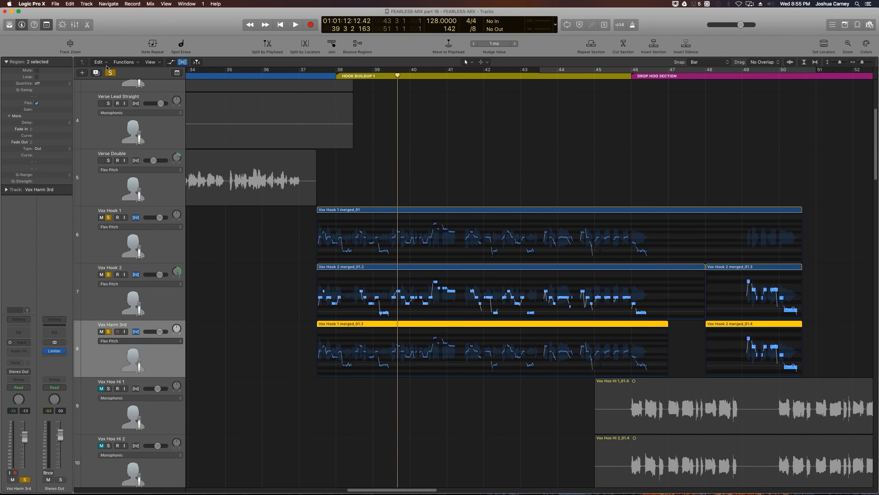
scroll(98, 72, down, 1)
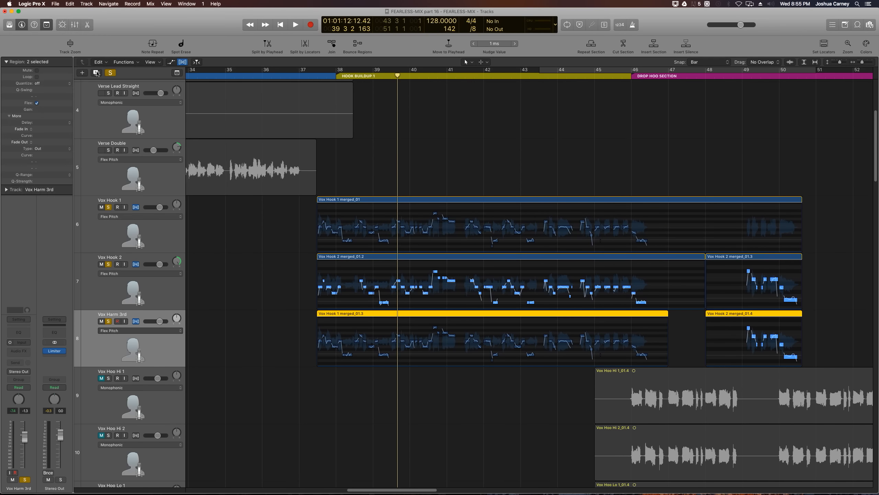
click(96, 73)
double_click(119, 371)
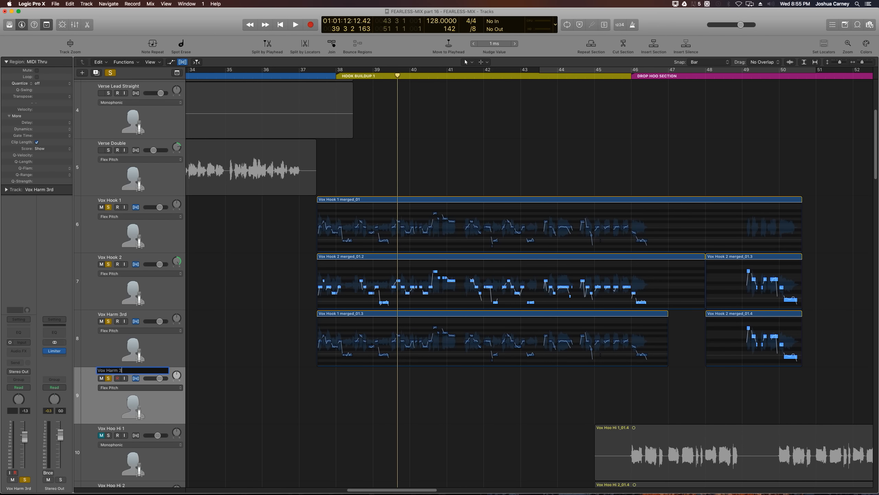
key(BackSpace)
text(5th)
key(Return)
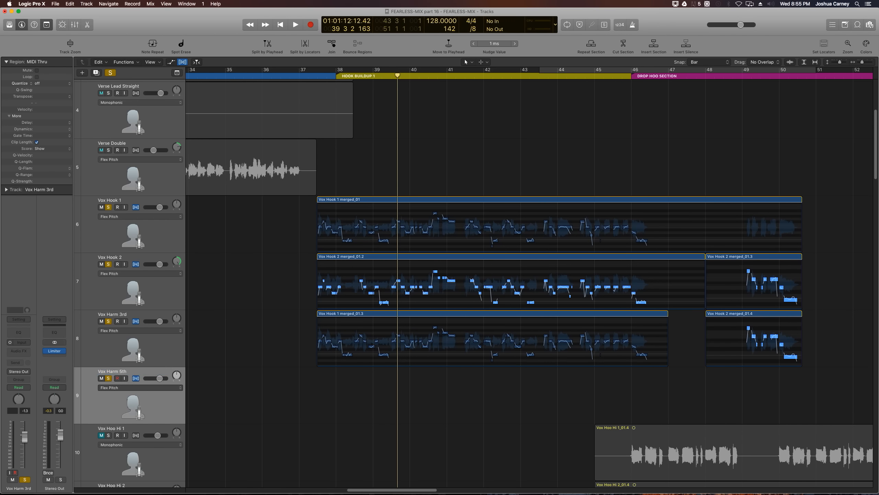
Copy both Vox Harm 3rd regions onto the Vox Harm 5th track and mute that track.
drag(255, 339, 759, 377)
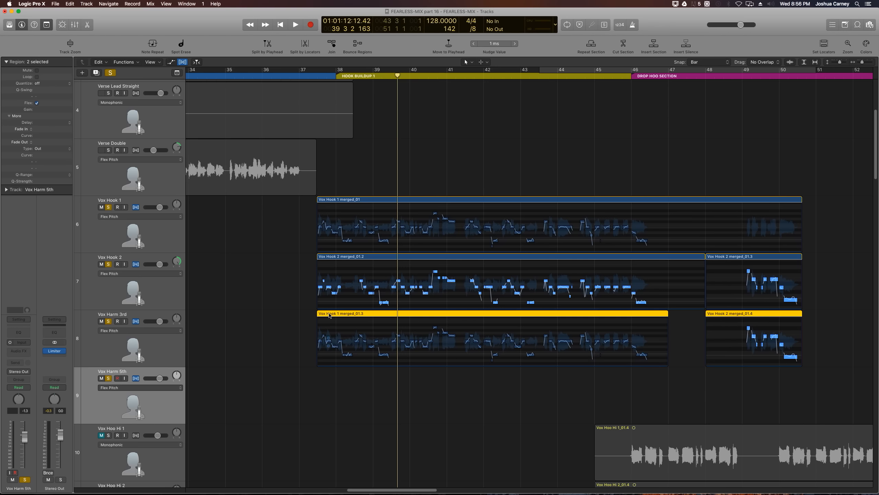
drag(330, 316, 325, 393)
click(267, 381)
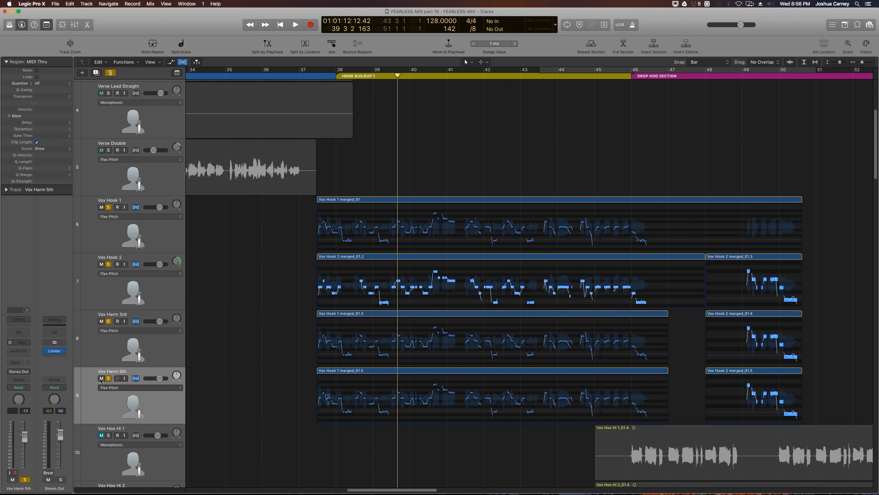
click(101, 379)
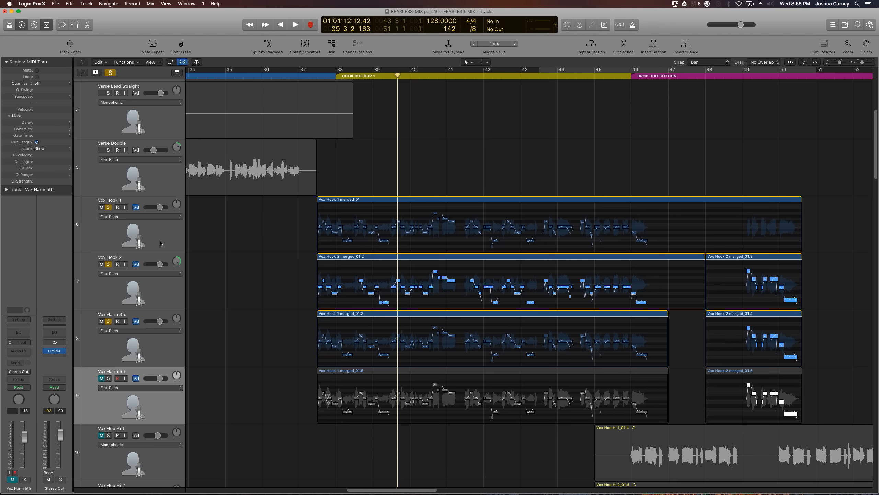
Unsolo the Vox Hook 2 track and move the Vox Hook 1 track below it.
click(108, 264)
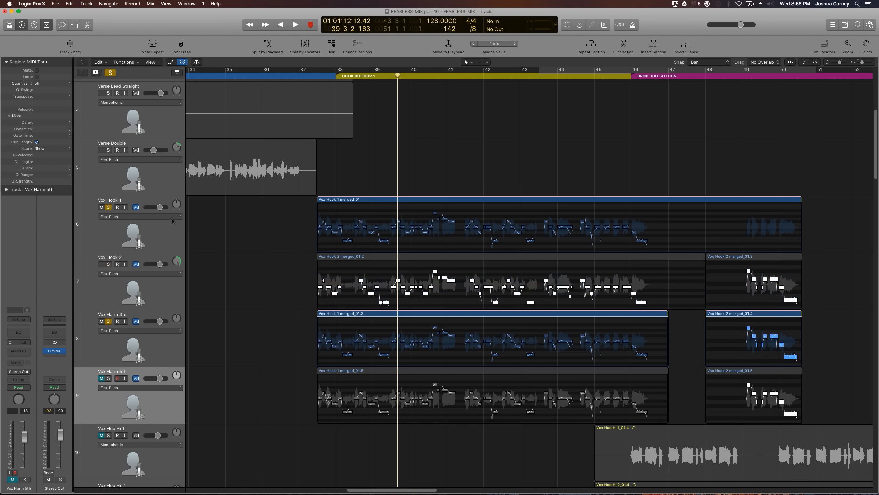
drag(132, 240, 119, 290)
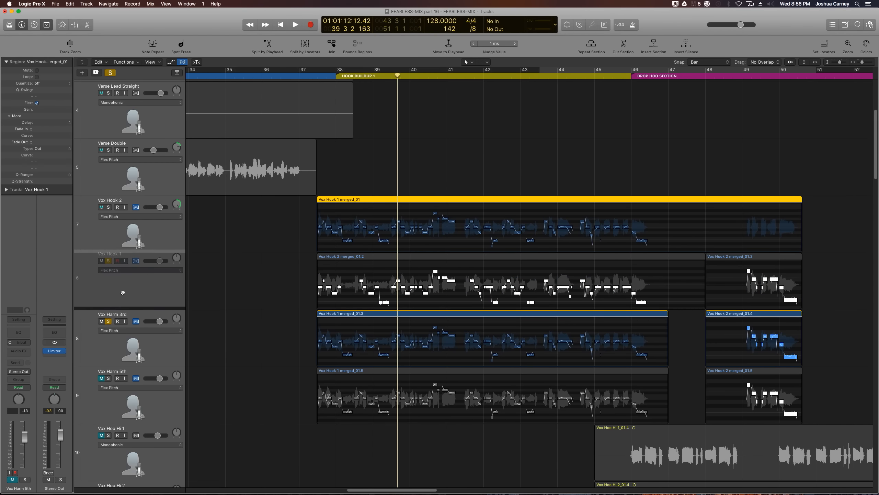
click(228, 325)
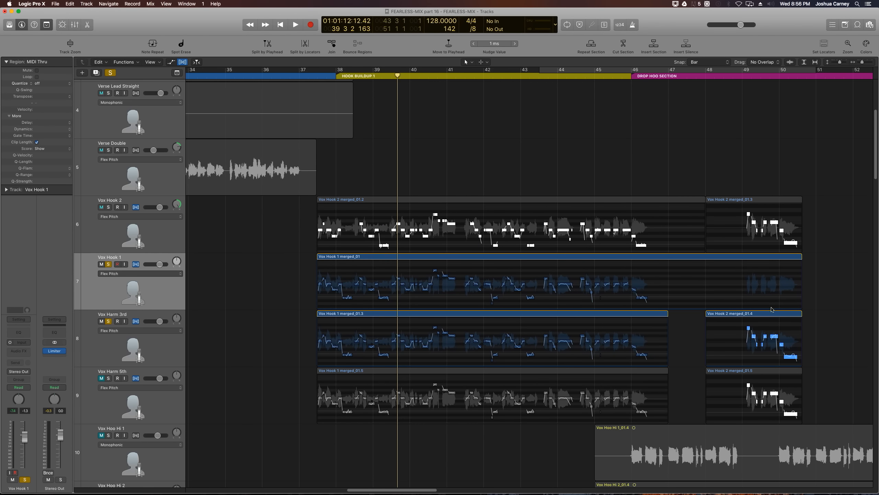
Split the Vox Hook 1 region at bar 48 and swap its end section with the one on the Vox Hook 2 track.
drag(824, 274, 717, 257)
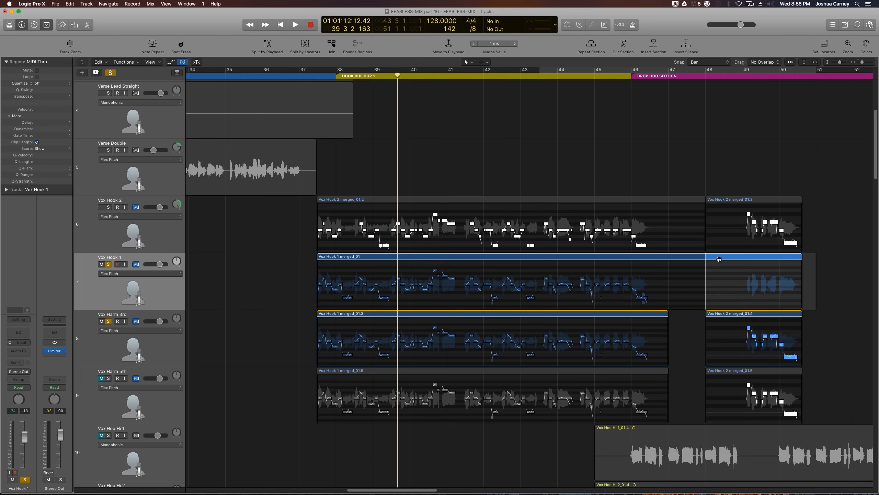
click(730, 271)
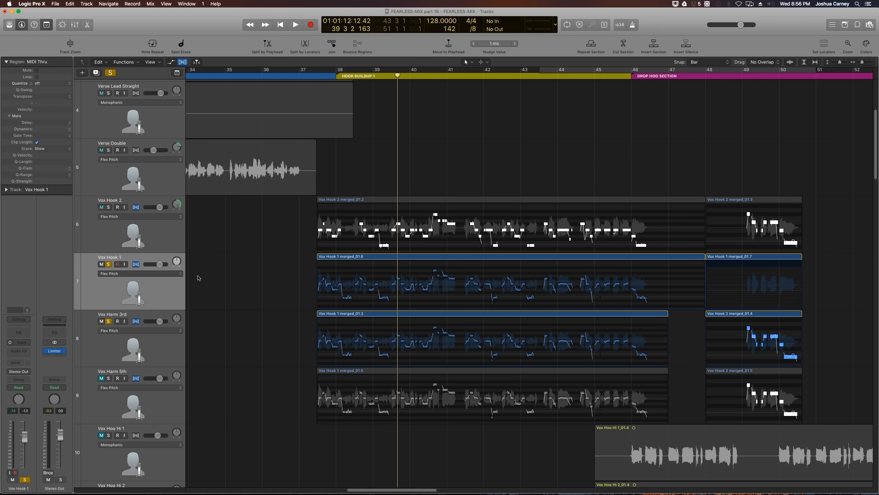
click(744, 260)
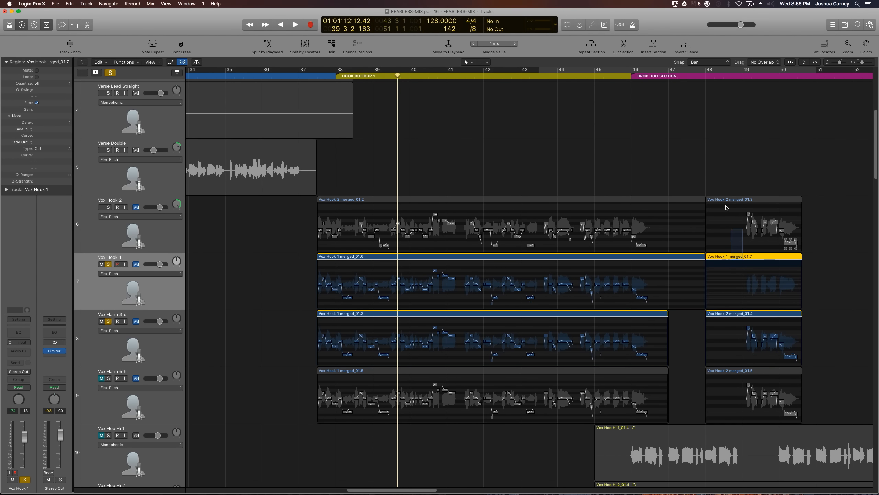
drag(728, 158, 728, 160)
drag(728, 242, 718, 160)
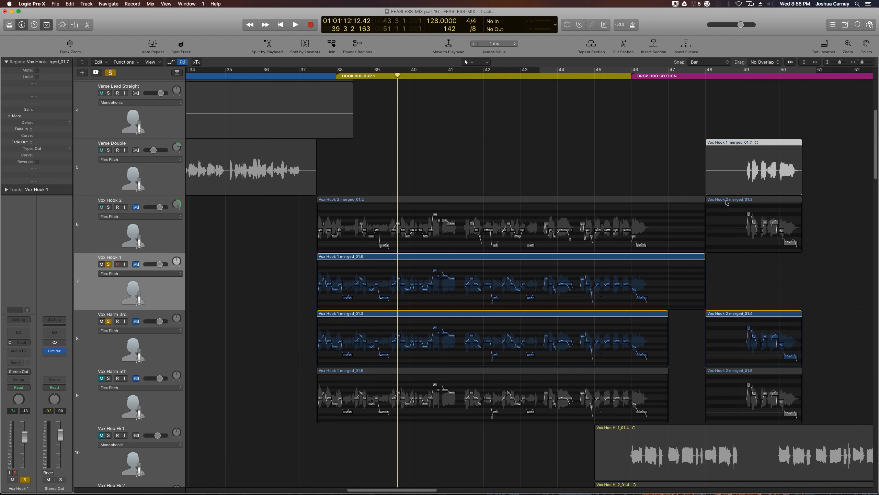
drag(727, 203, 720, 280)
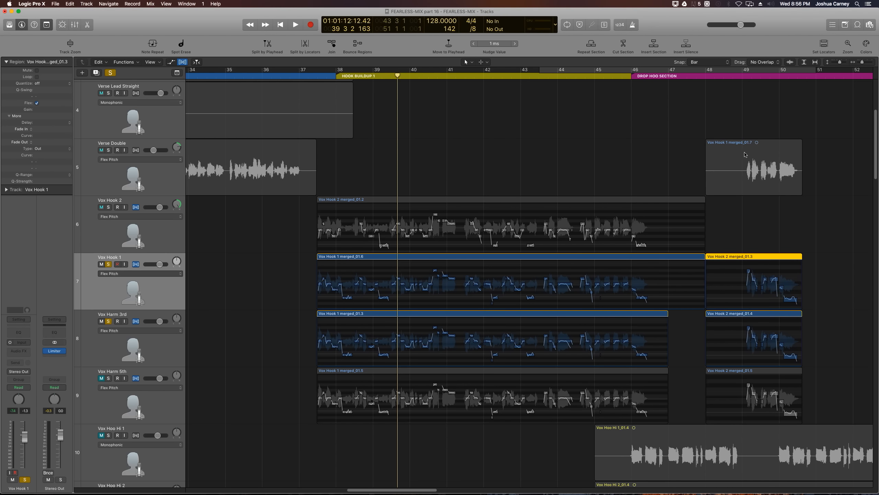
drag(745, 154, 744, 212)
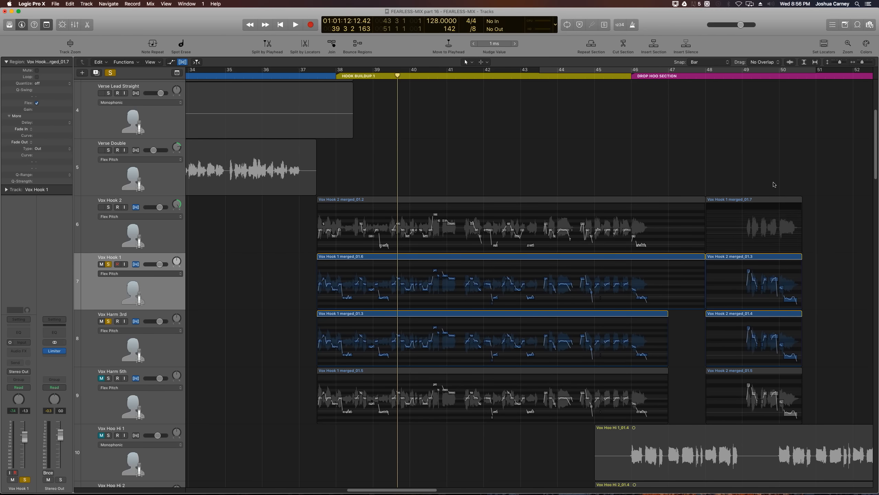
click(775, 185)
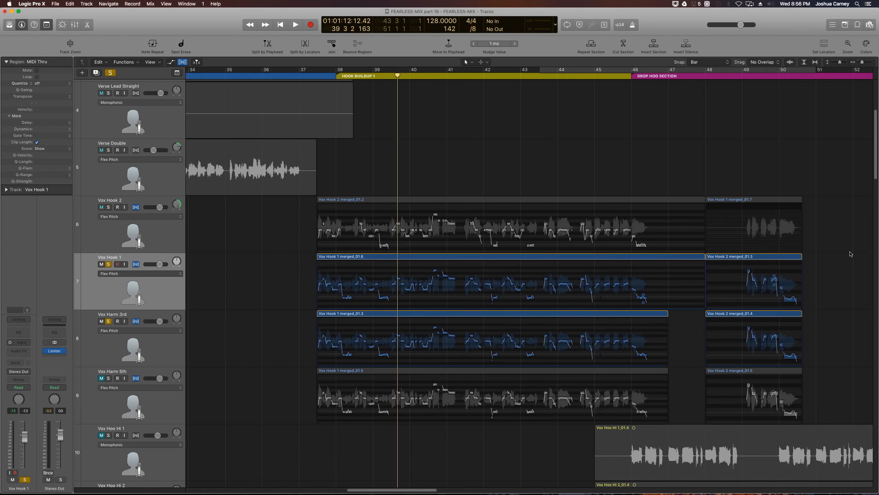
Insert the Vocal Transformer pitch plug-in on the Vox Harm 3rd track and move its window clear of the toolbar.
click(139, 357)
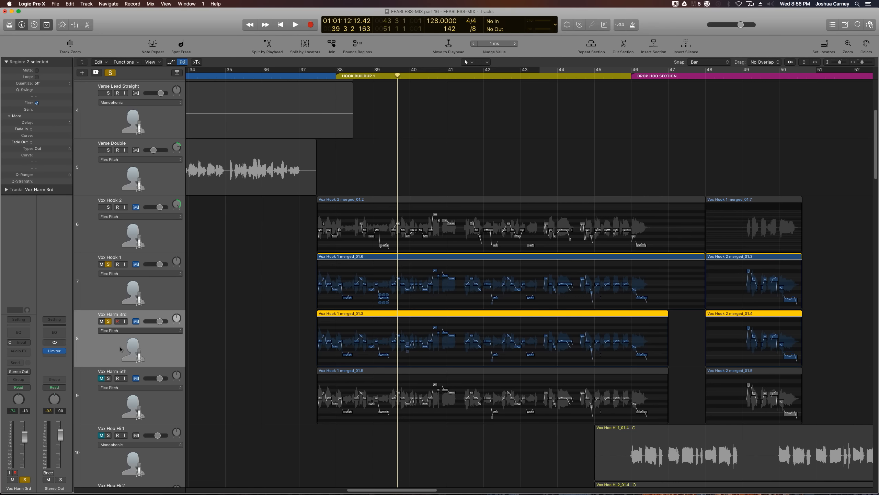
click(25, 352)
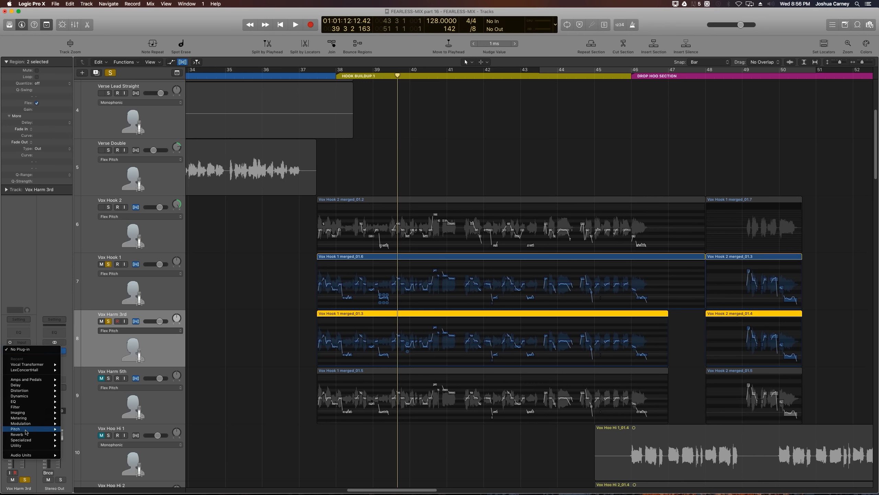
mouse_move(26, 430)
mouse_move(85, 442)
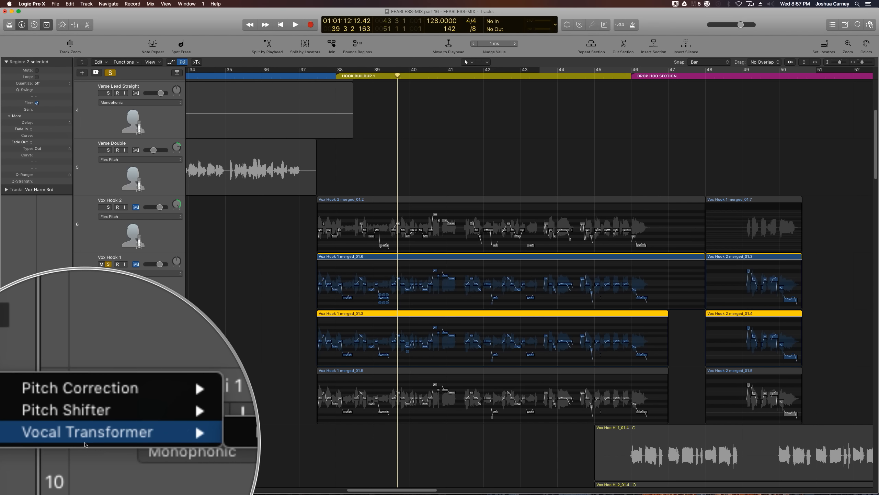
click(133, 427)
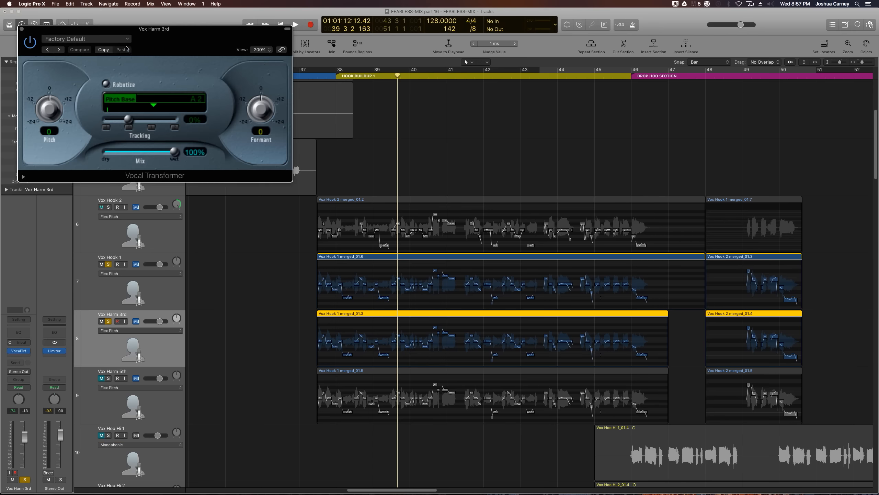
drag(134, 31, 163, 103)
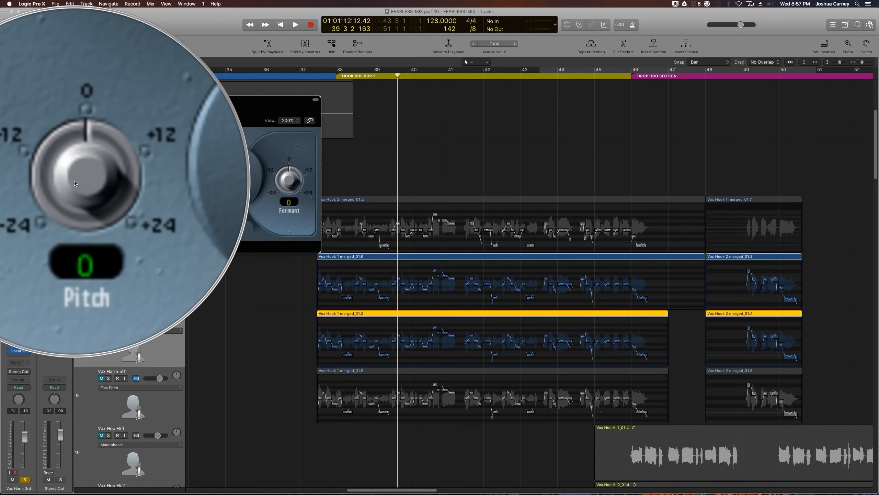
Set the Vocal Transformer pitch on the Vox Harm 3rd track to +3 and shift the plug-in window slightly down.
drag(75, 183, 74, 178)
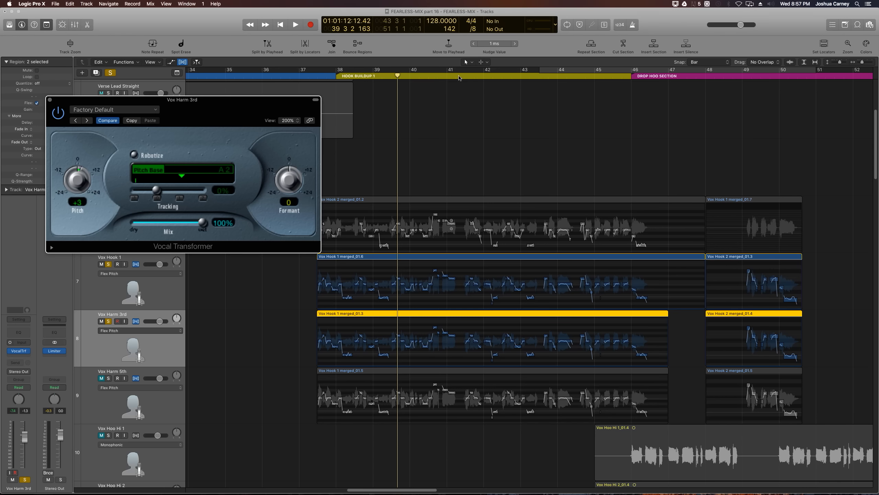
drag(457, 77, 436, 323)
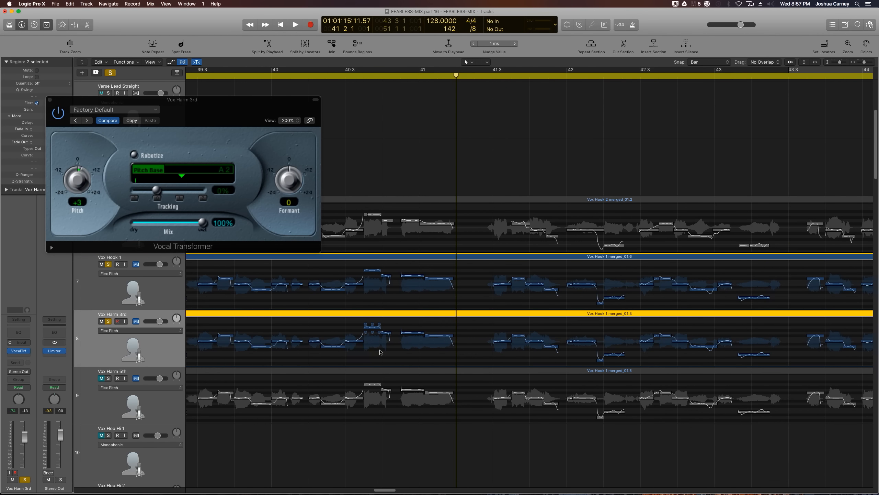
key(super+Left)
key(super+Left)
key(super+Left)
key(super+Left)
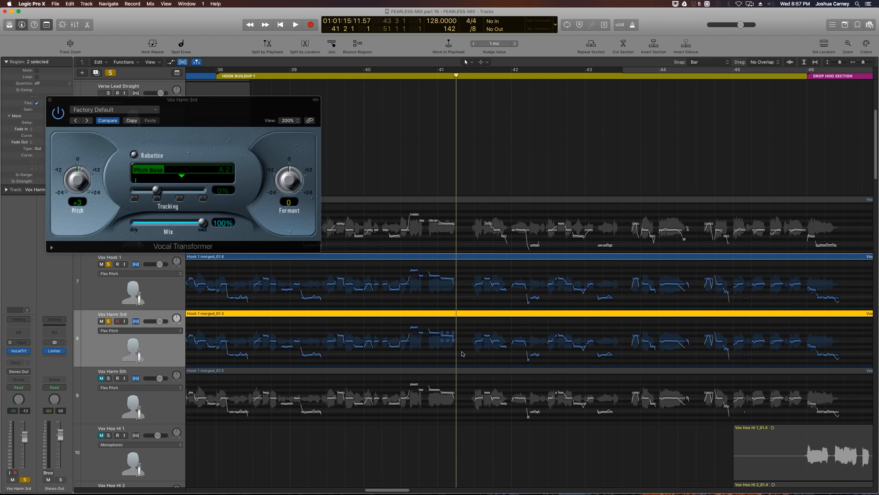
drag(233, 110, 225, 130)
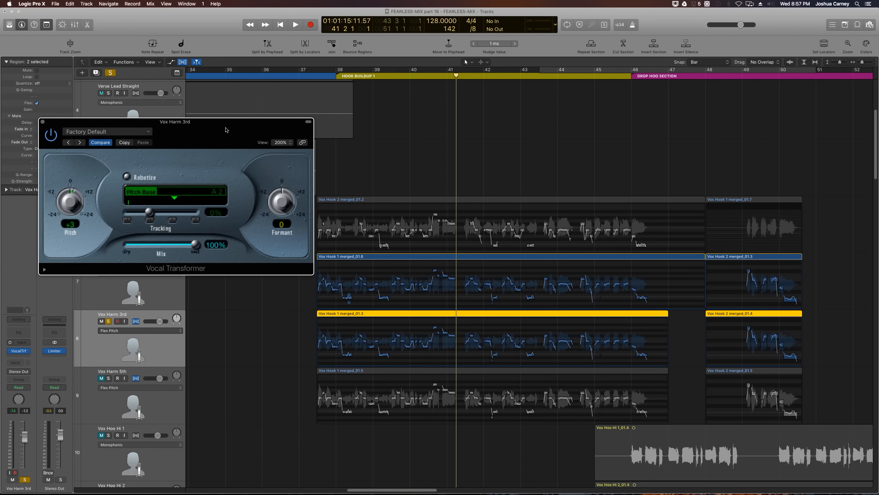
click(121, 348)
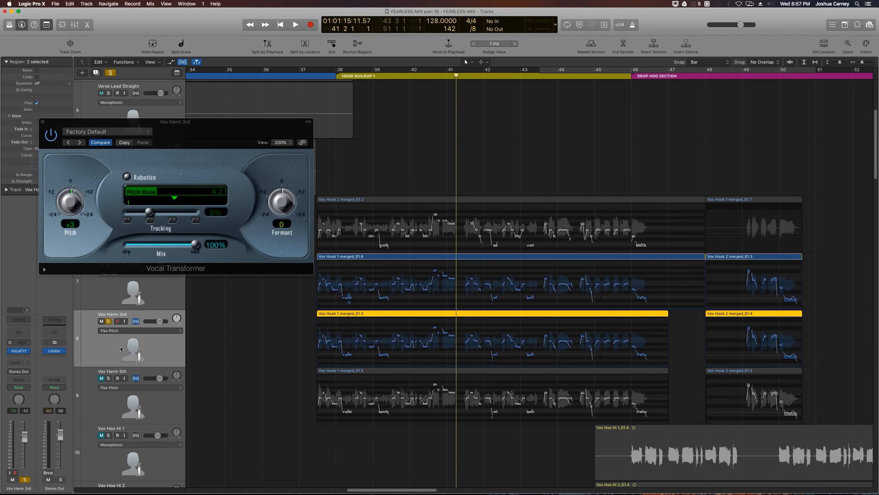
key(ctrl+b)
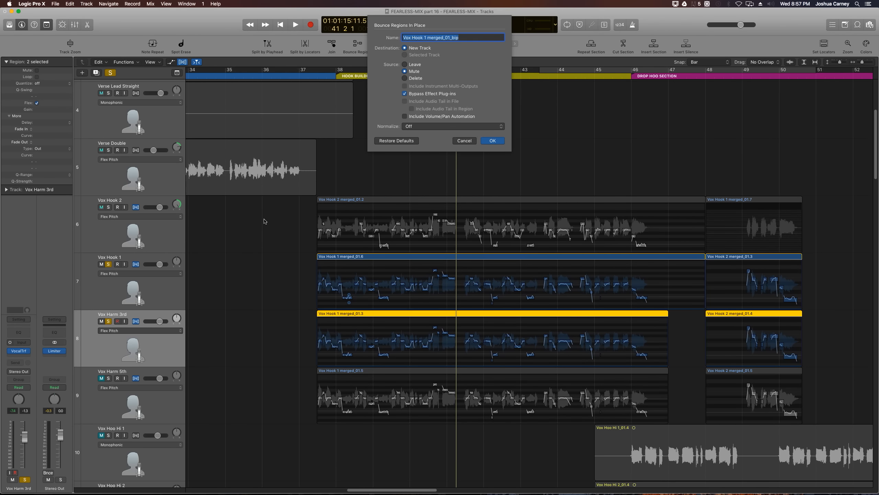
click(26, 438)
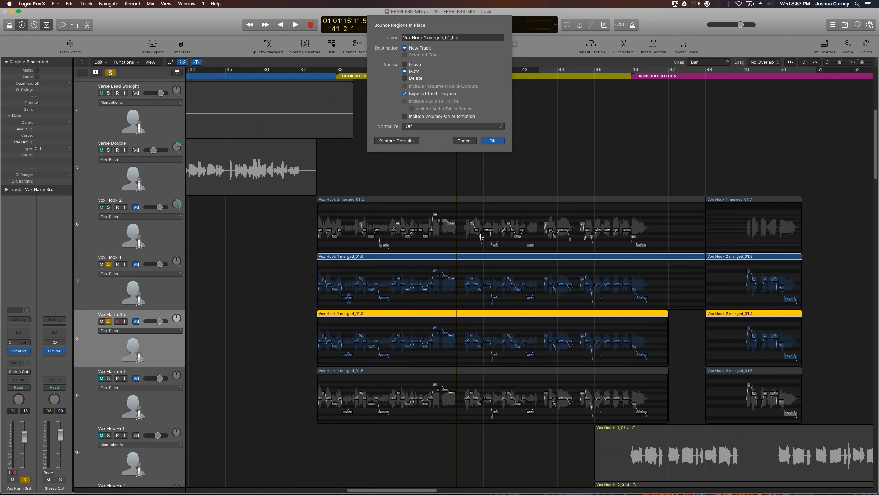
click(464, 141)
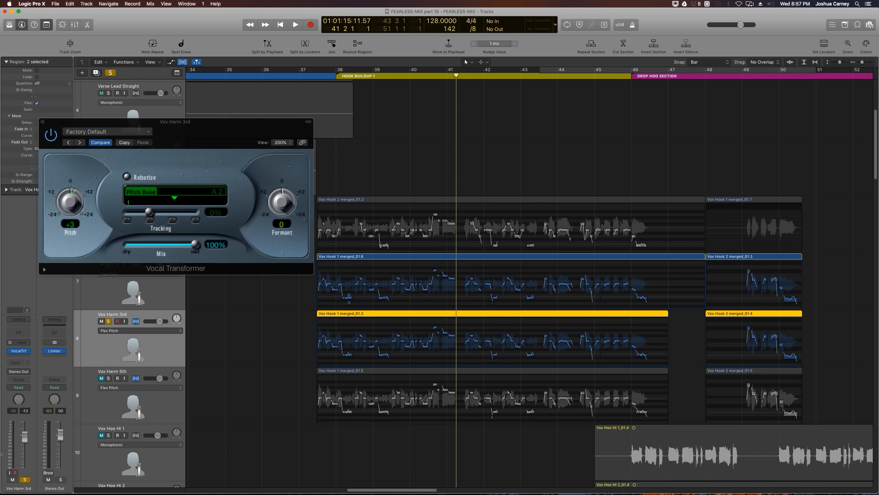
Reset the Vox Harm 3rd track's volume fader to 0.0 dB and close the Vocal Transformer window.
alt+click(26, 438)
click(116, 265)
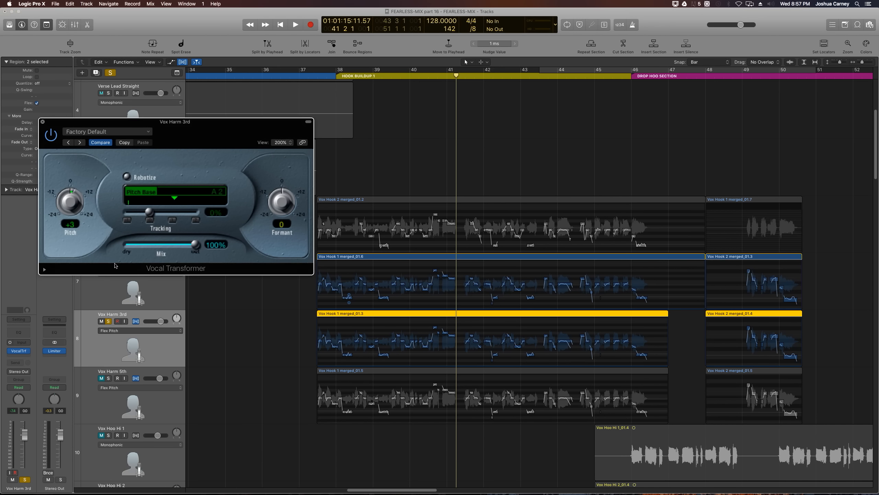
key(super+w)
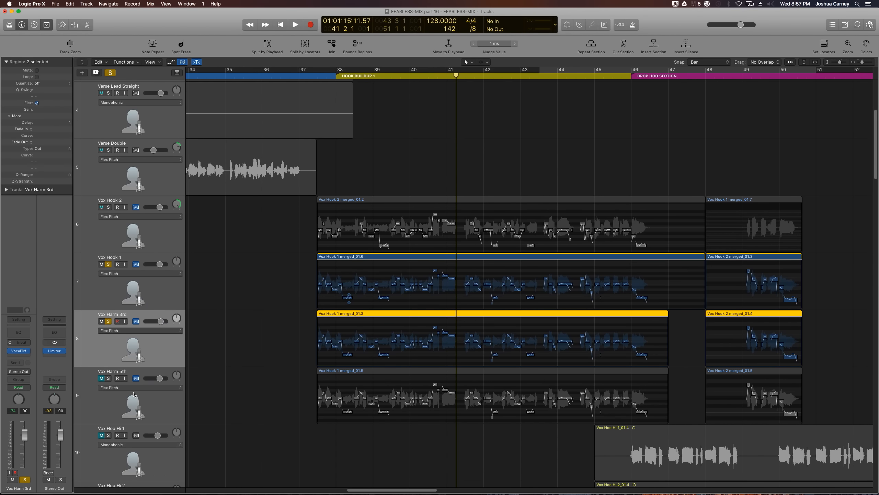
Bounce both Vox Harm 3rd regions in place to a new track named "Vox Harm 3rd", muting the source and without bypassing effect plug-ins.
click(267, 350)
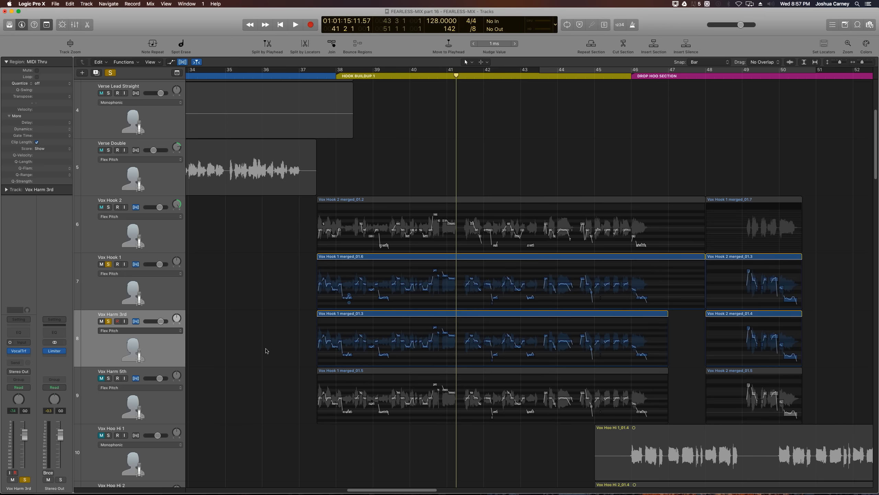
click(159, 349)
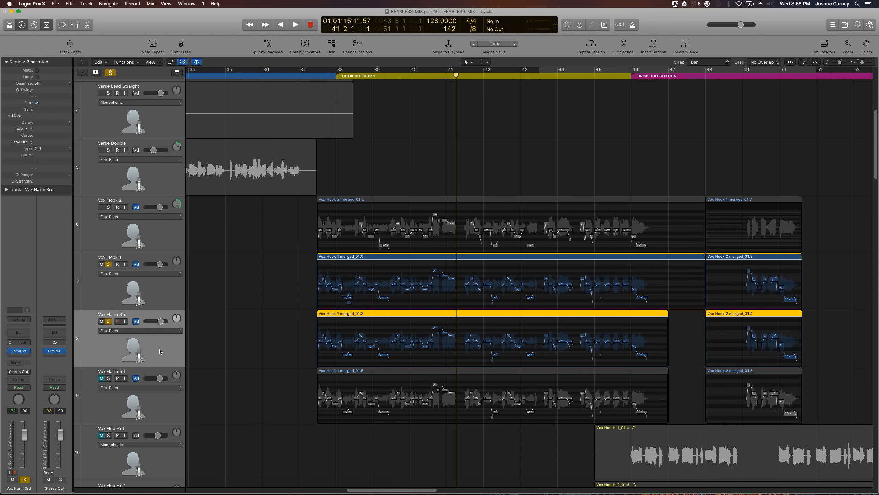
key(ctrl+b)
text(Vox Harm 3rd)
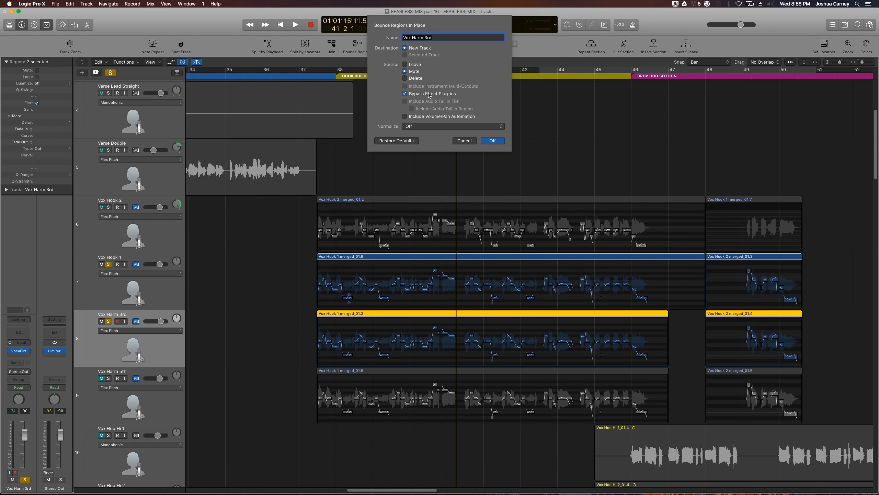
click(429, 95)
click(455, 101)
click(493, 143)
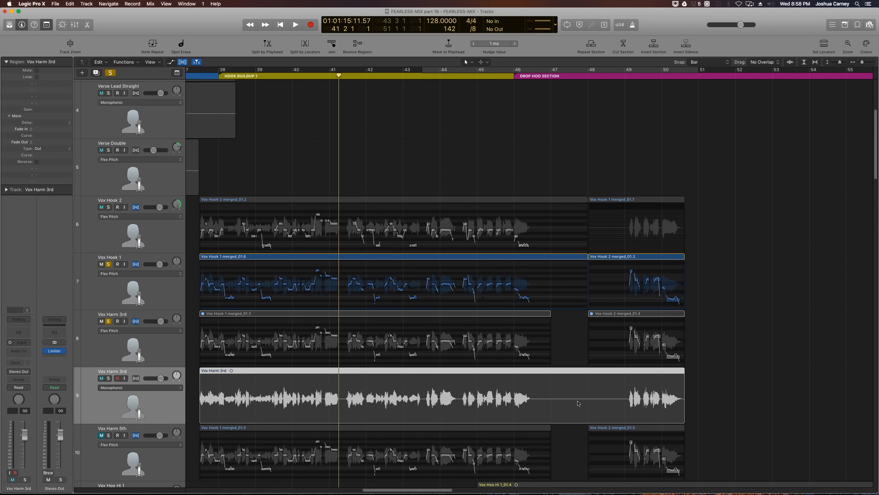
Unsolo Vox Hook 1 and the original Vox Harm 3rd track, and audition the bounced Vox Harm 3rd track soloed from bar 37.
click(718, 403)
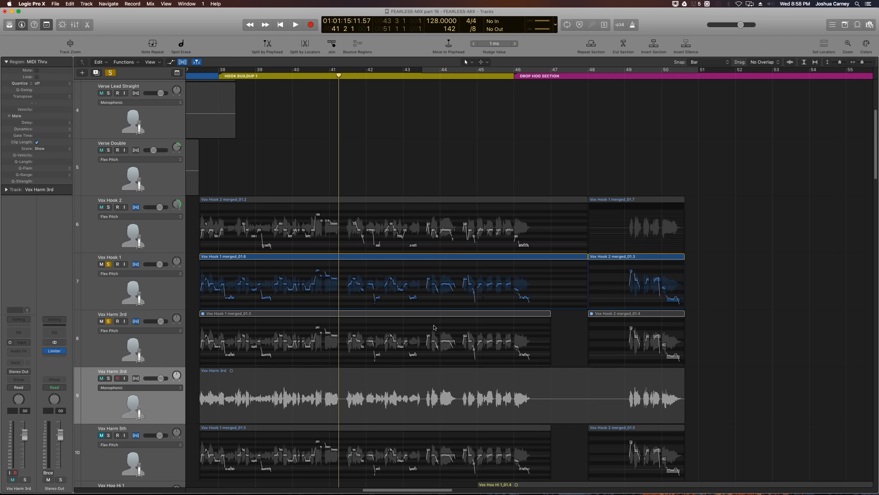
click(137, 356)
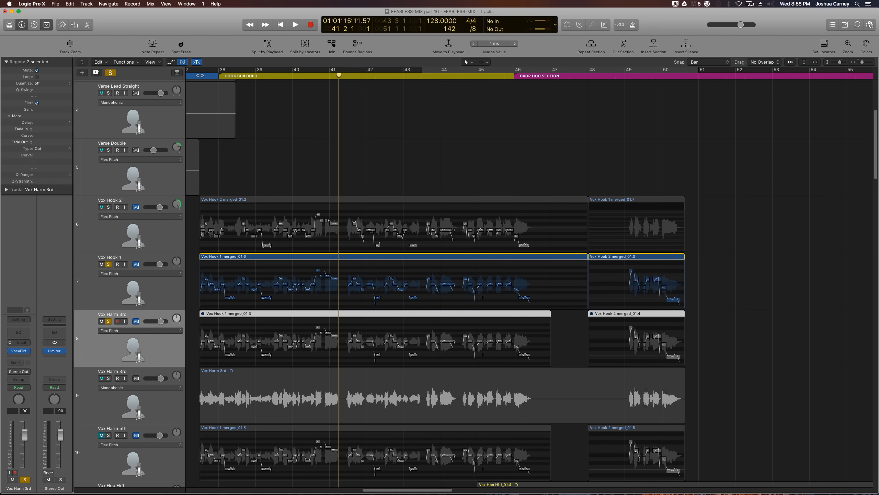
drag(200, 76, 197, 76)
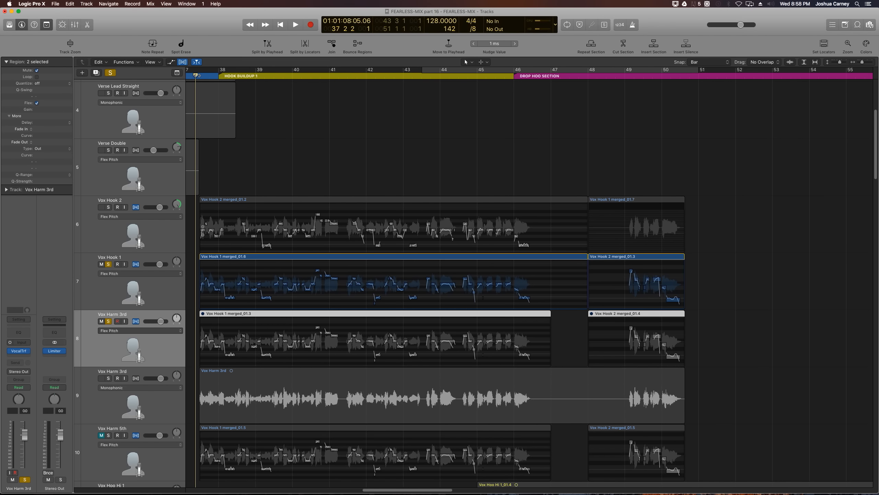
click(109, 264)
click(109, 322)
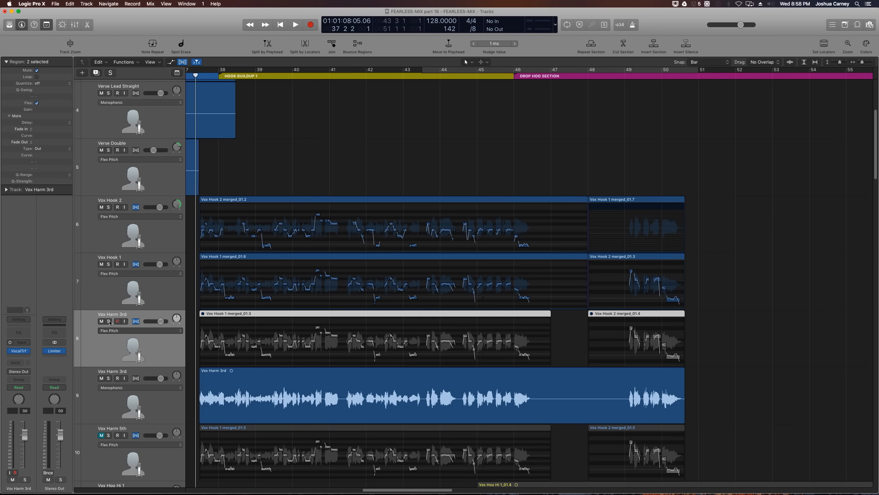
click(108, 381)
key(space)
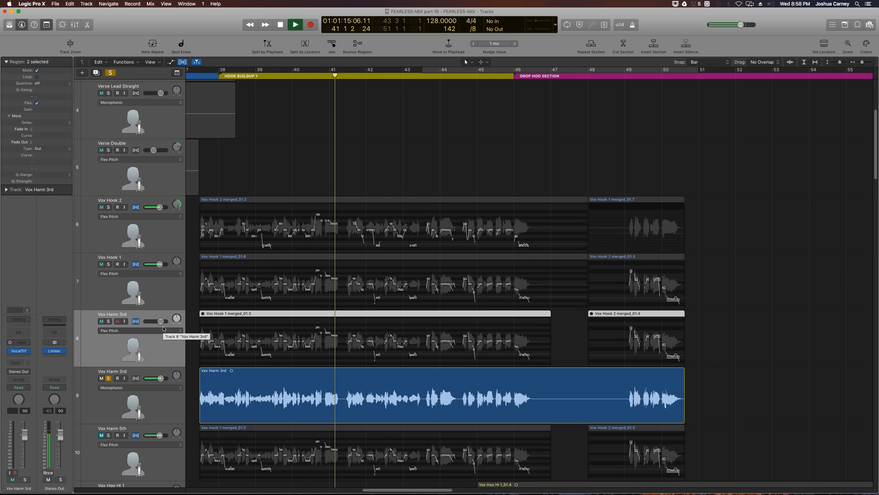
key(space)
Solo Vox Hook 1 together with the bounced Vox Harm 3rd track and play both from bar 37.
click(149, 407)
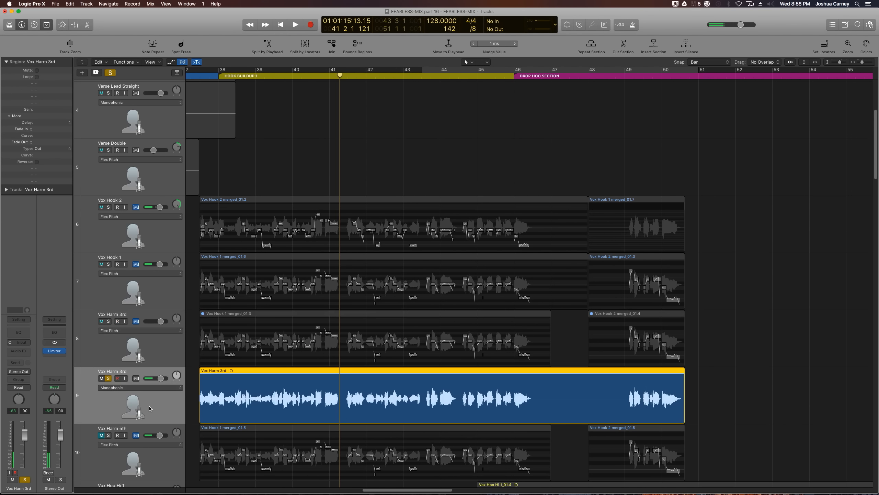
click(109, 264)
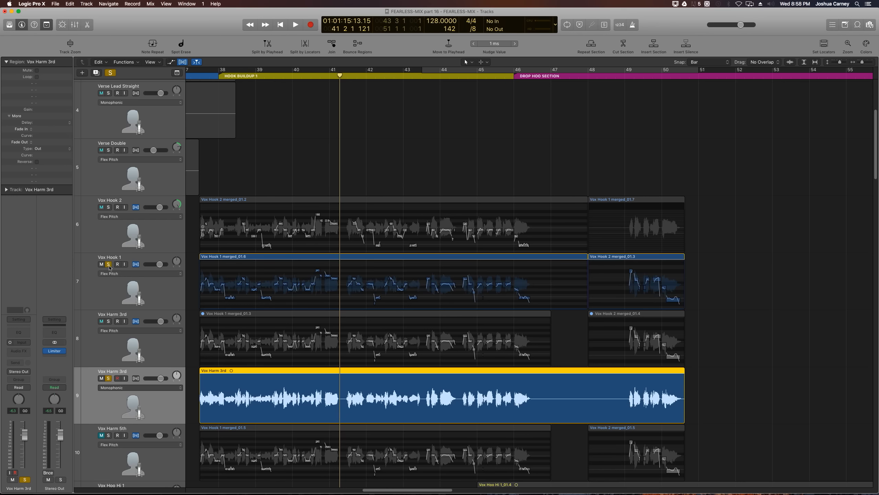
drag(205, 76, 193, 77)
key(space)
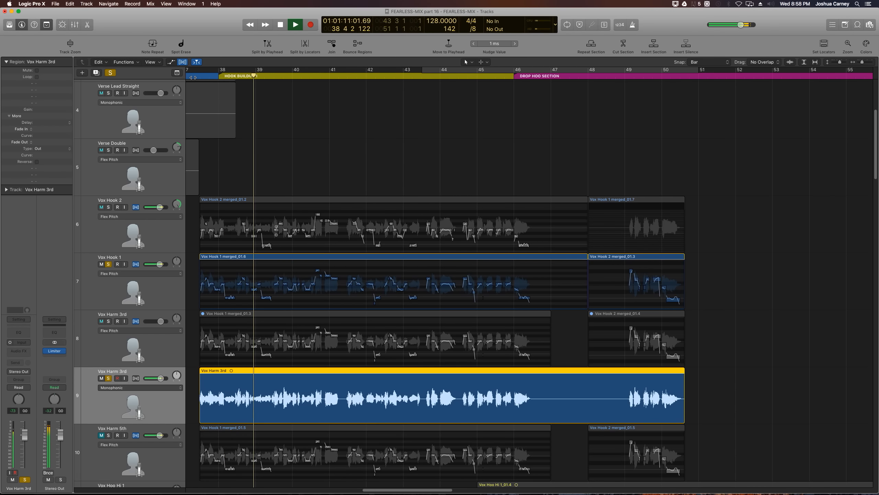
key(space)
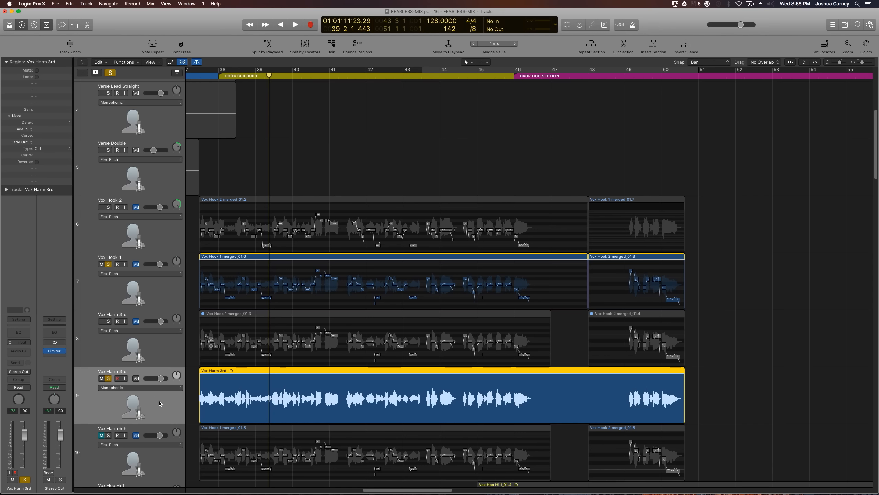
Enable flex on the bounced Vox Harm 3rd track and set its mode to Flex Pitch.
click(136, 379)
click(133, 389)
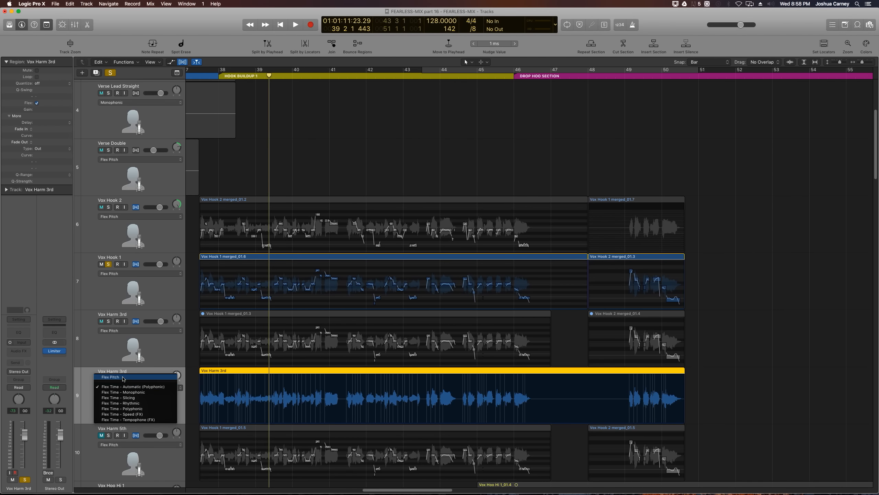
click(124, 378)
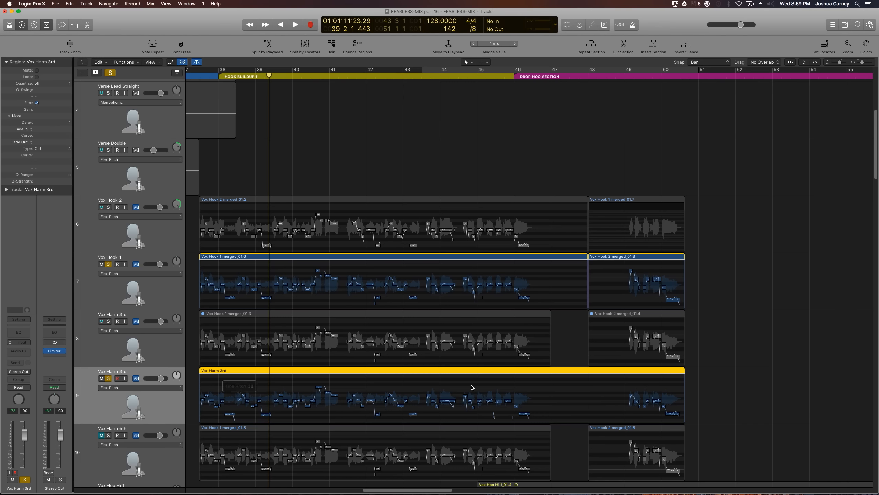
Delete the muted source regions of the original Vox Harm 3rd track and remove that track.
click(757, 386)
click(115, 344)
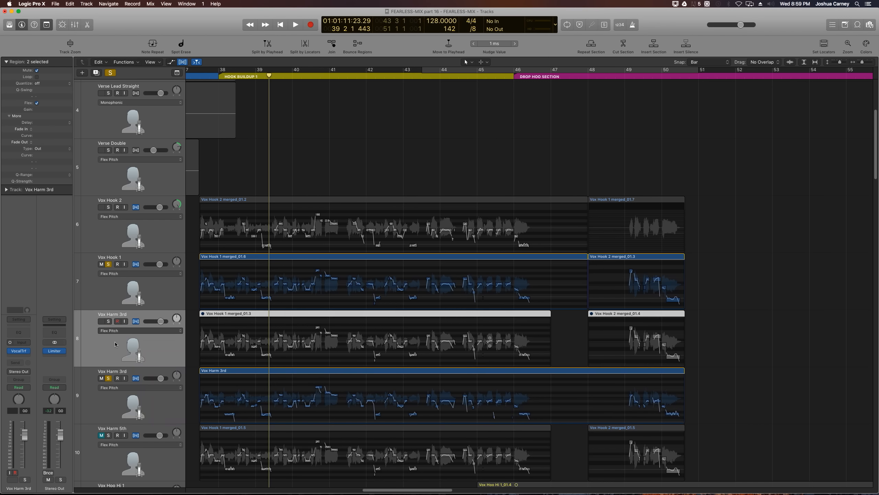
key(Delete)
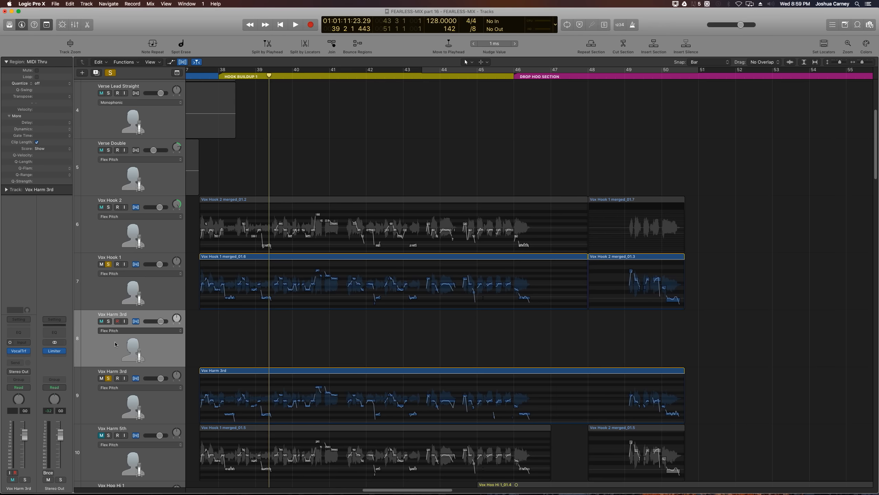
key(super+BackSpace)
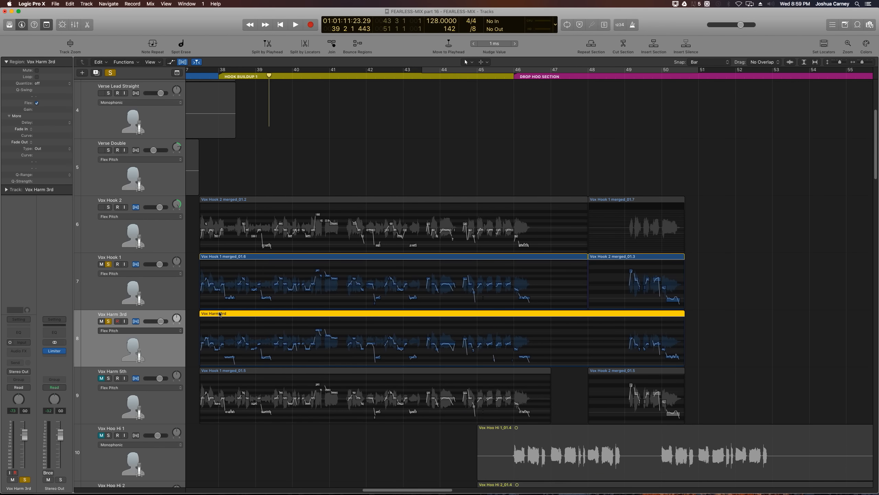
Open the bounced Vox Harm 3rd region in the Flex Pitch editor at its opening phrase.
double_click(220, 314)
scroll(335, 420, left, 10)
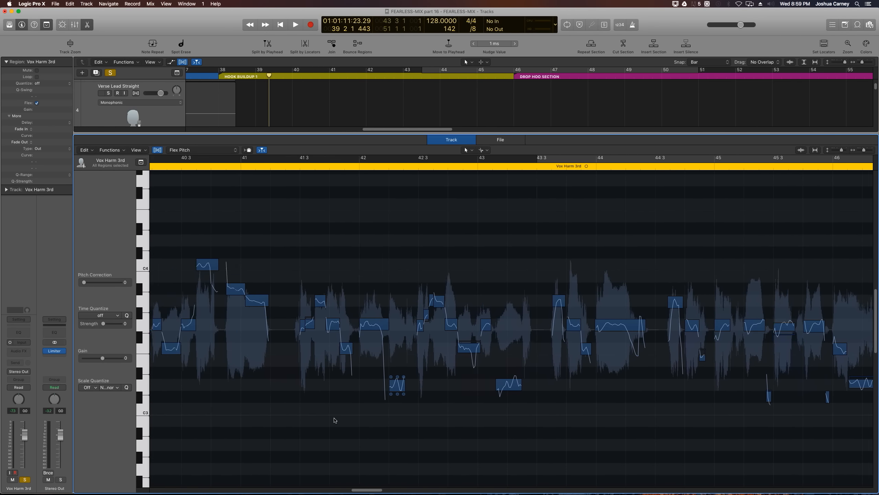
scroll(334, 420, left, 8)
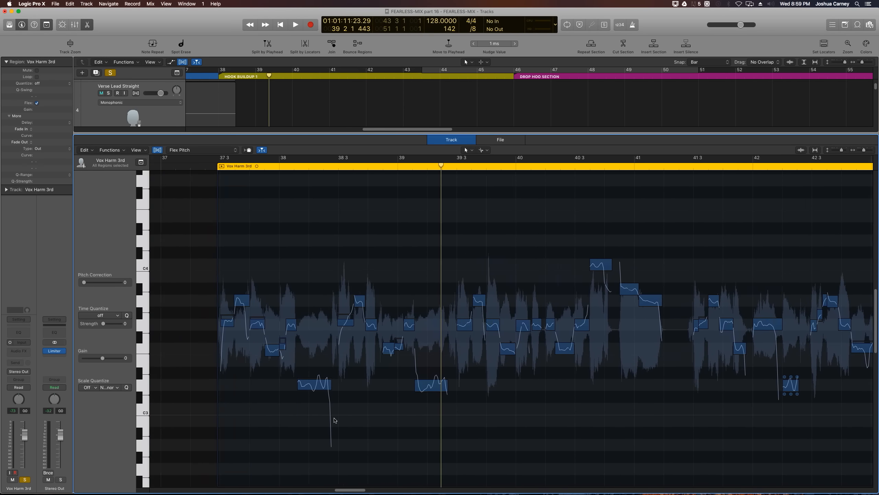
scroll(335, 420, right, 2)
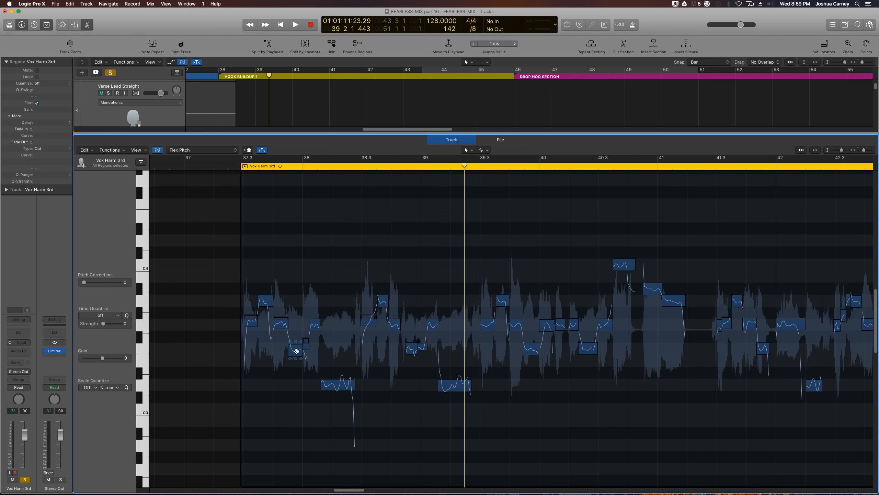
Select all F3 notes of the Vox Harm 3rd region and raise them one semitone to F#3.
click(145, 351)
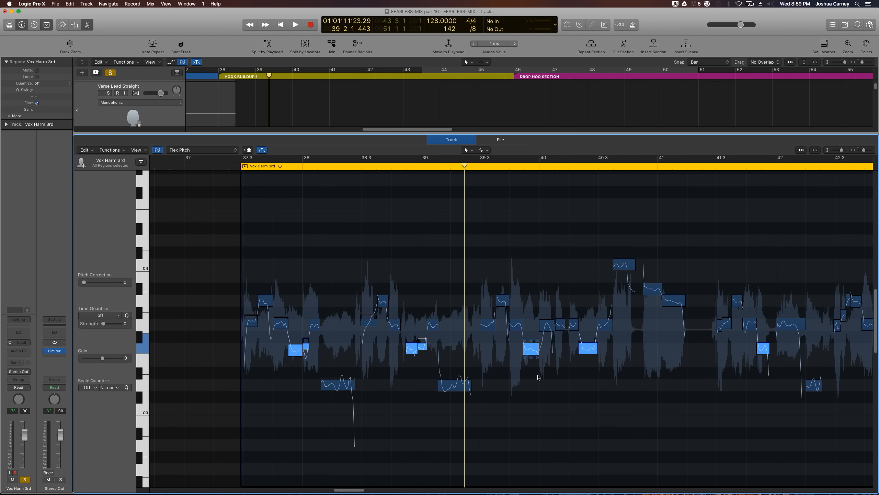
click(140, 348)
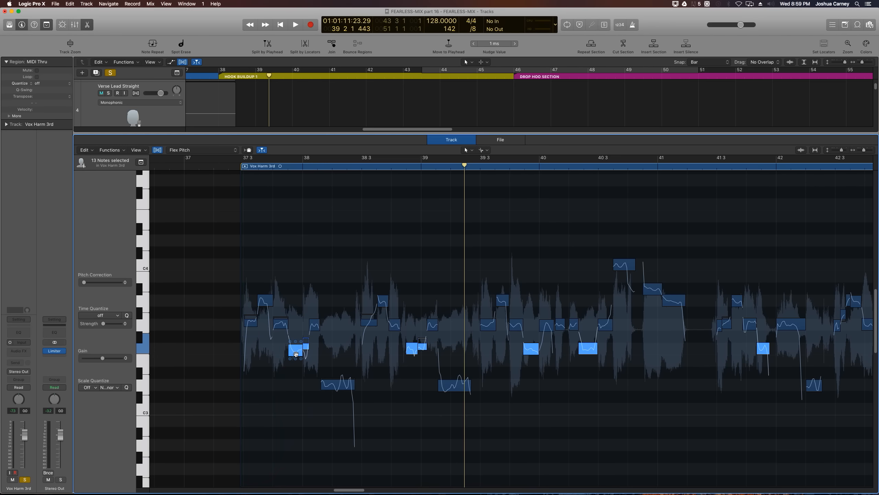
drag(296, 353, 295, 340)
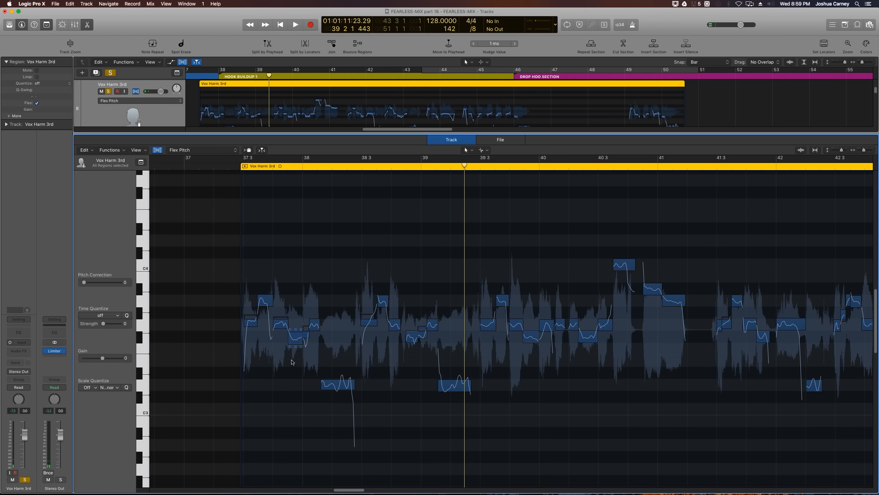
scroll(321, 317, right, 5)
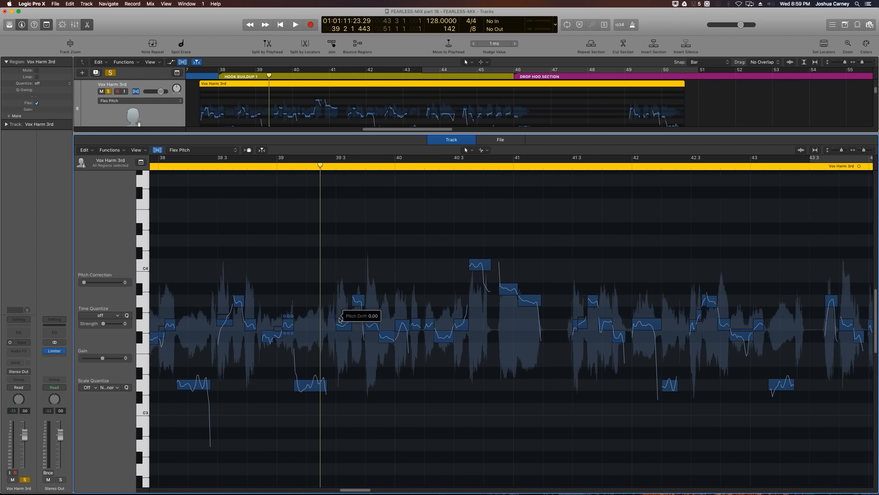
Turn off solo on track 7 and play the Vox Harm 3rd region on its own from its start.
scroll(339, 319, right, 1)
scroll(339, 320, up, 1)
scroll(339, 320, left, 2)
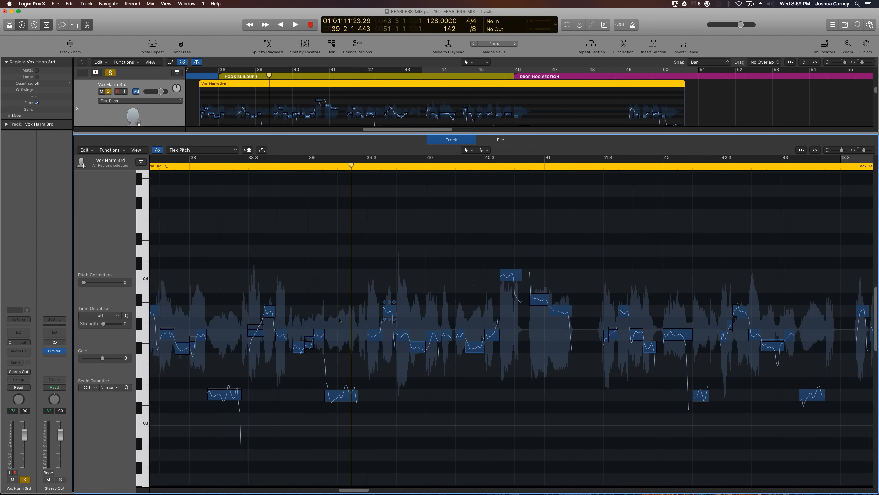
scroll(339, 320, left, 2)
scroll(226, 74, up, 2)
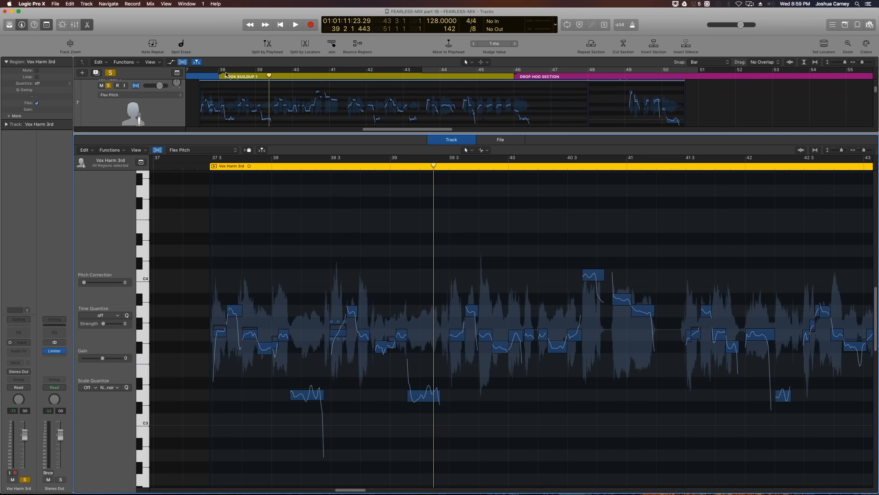
click(109, 87)
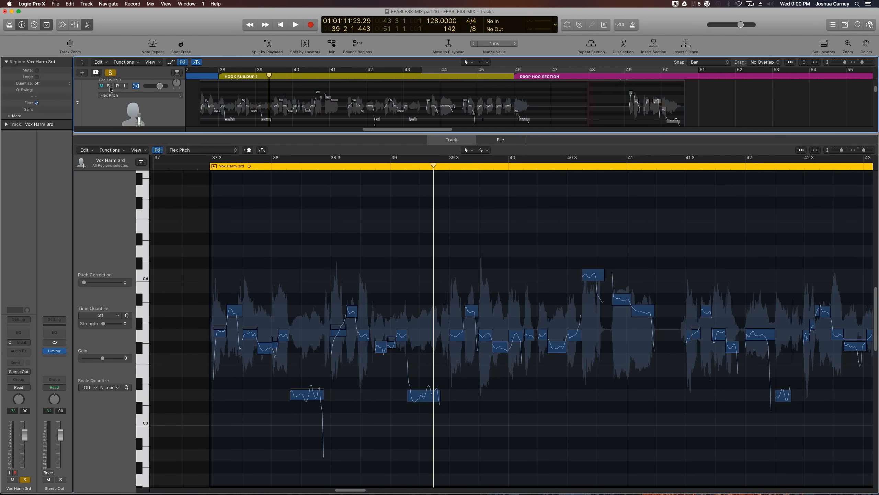
double_click(200, 166)
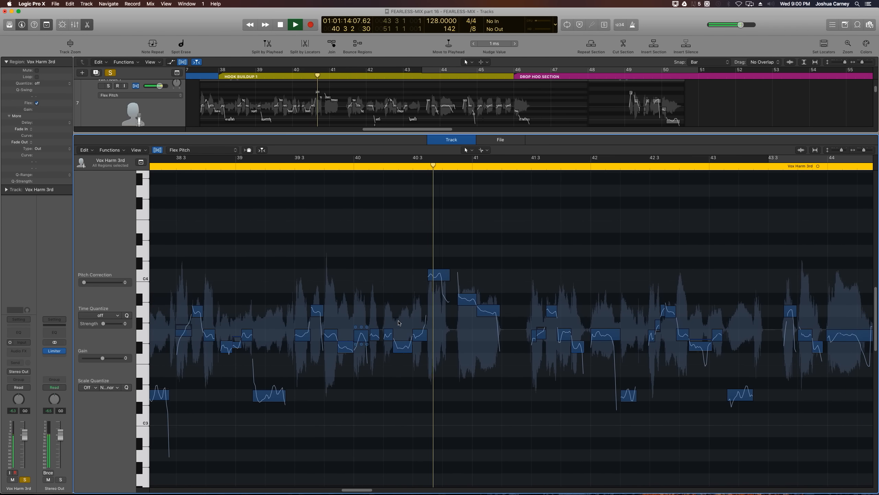
key(space)
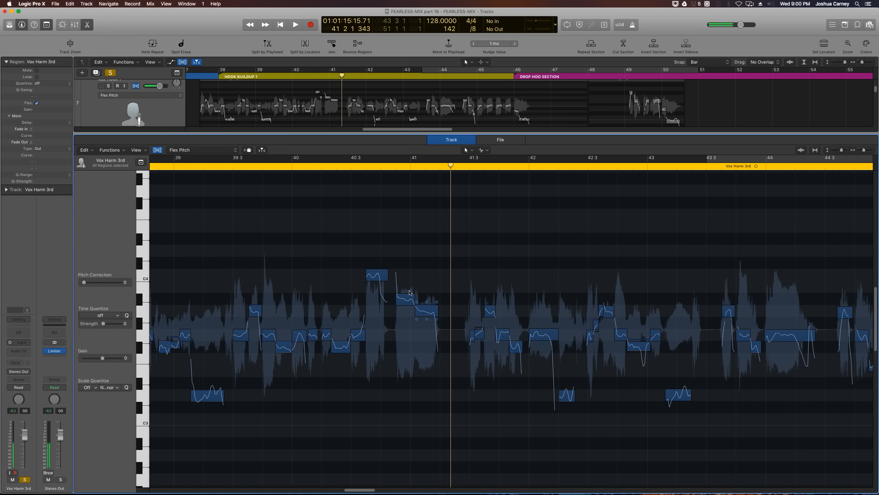
Raise the middle of the three high notes around bar 41 one semitone to B3 and audition the phrase.
drag(370, 237, 443, 323)
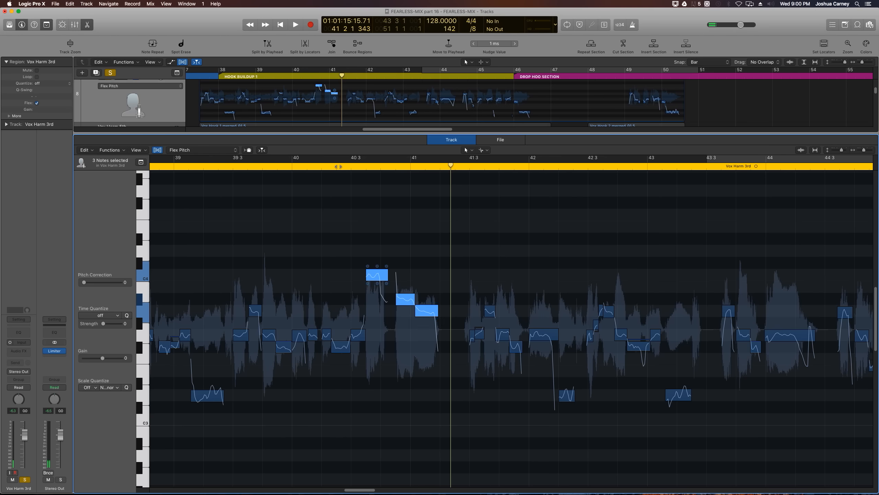
key(space)
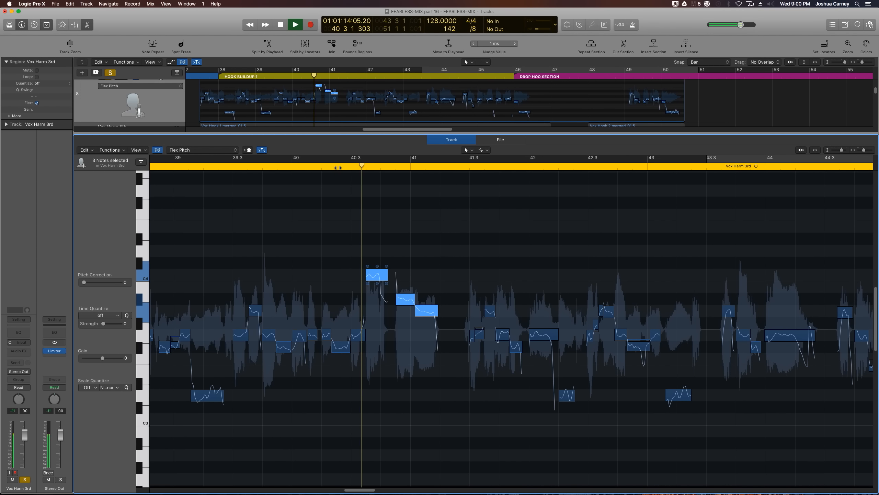
key(space)
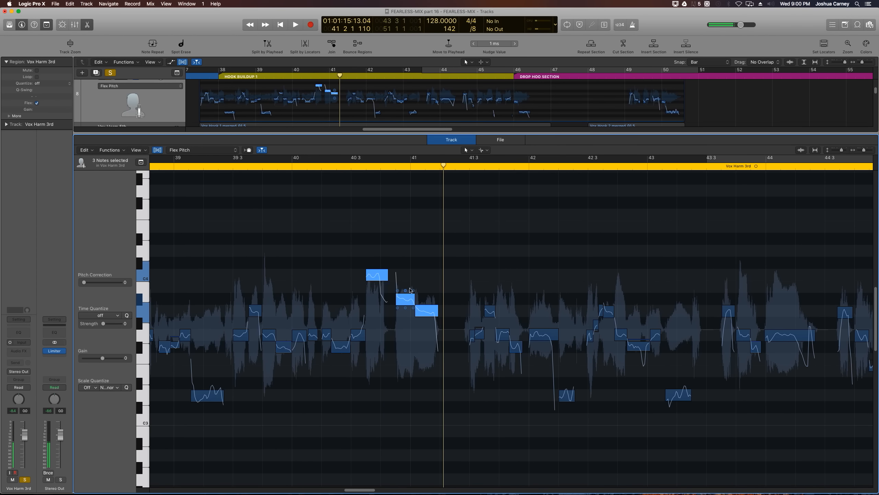
click(408, 299)
drag(409, 300, 407, 287)
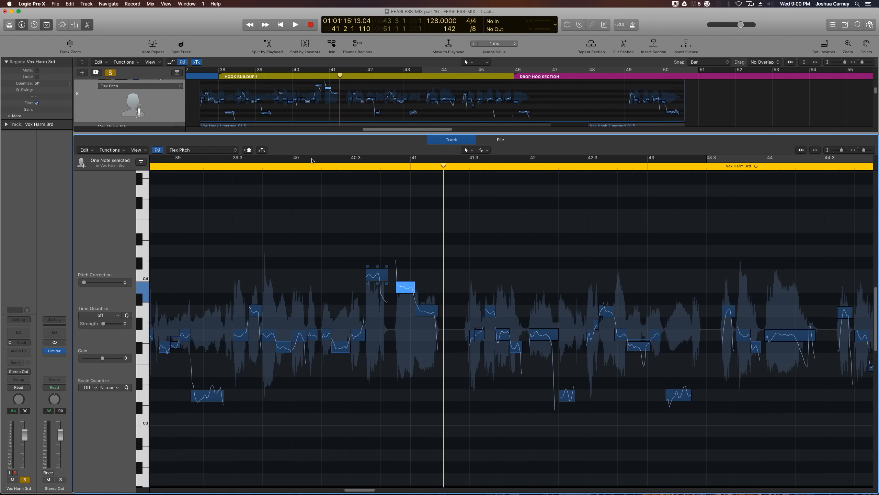
click(308, 162)
key(space)
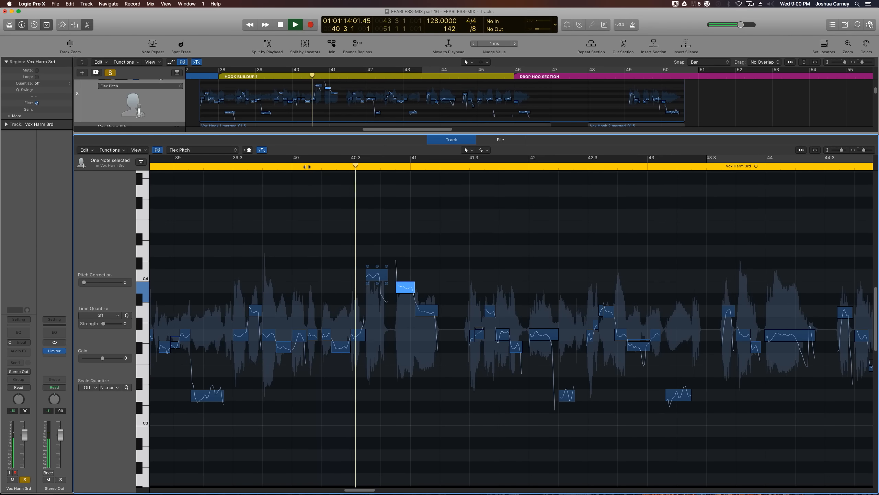
key(space)
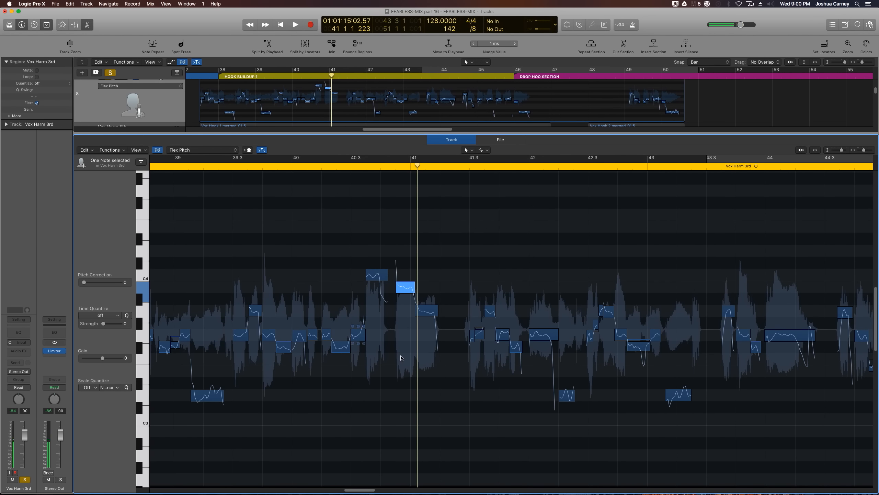
click(352, 166)
key(space)
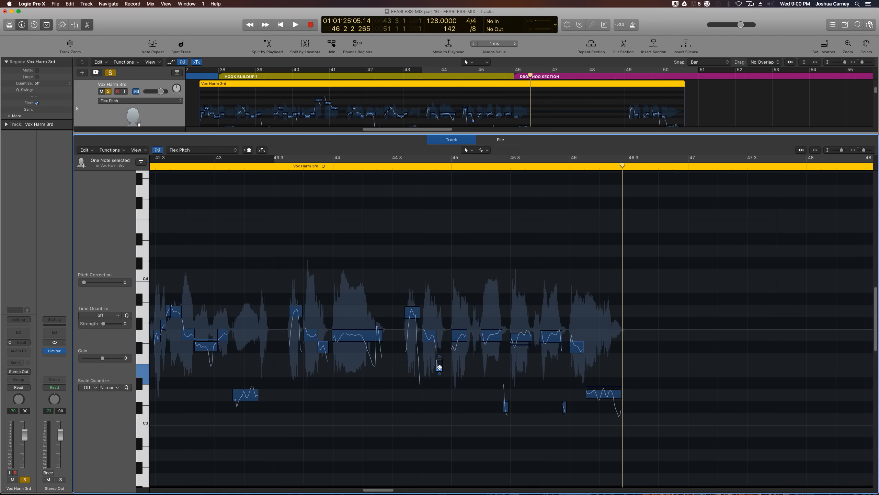
Raise the very short low note just before bar 45 two semitones to F#3.
drag(439, 367, 438, 352)
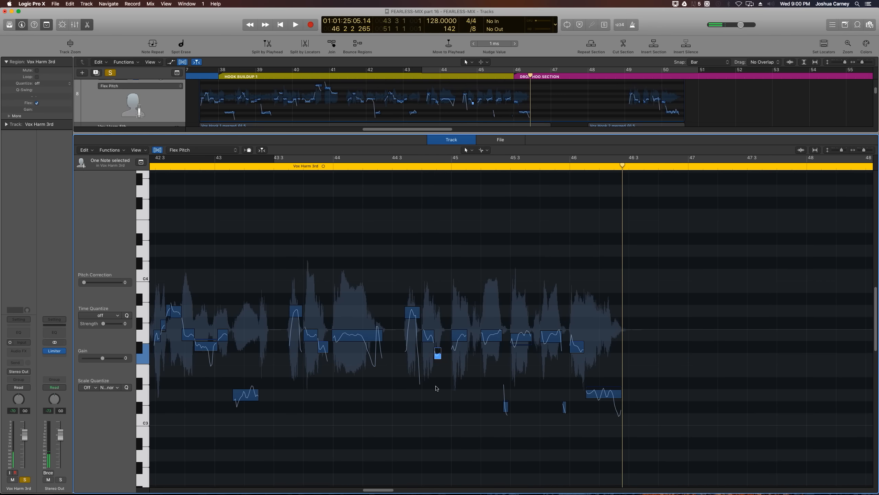
click(412, 385)
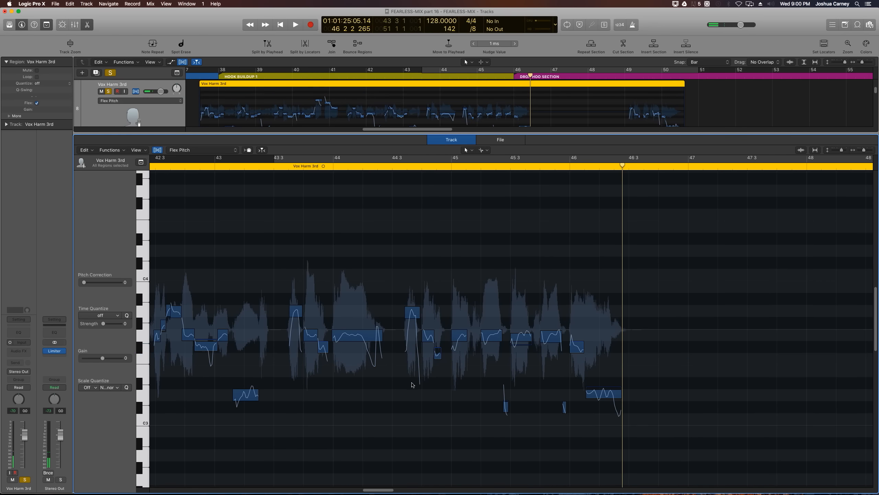
click(145, 362)
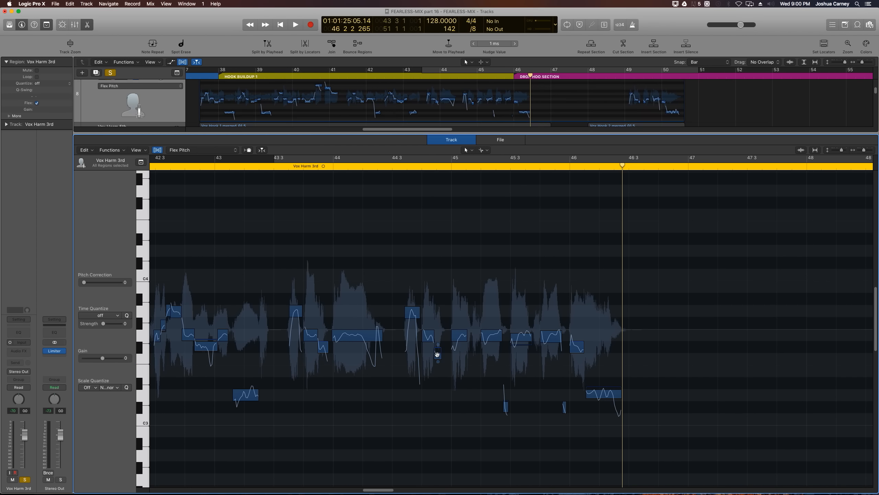
drag(438, 354, 438, 338)
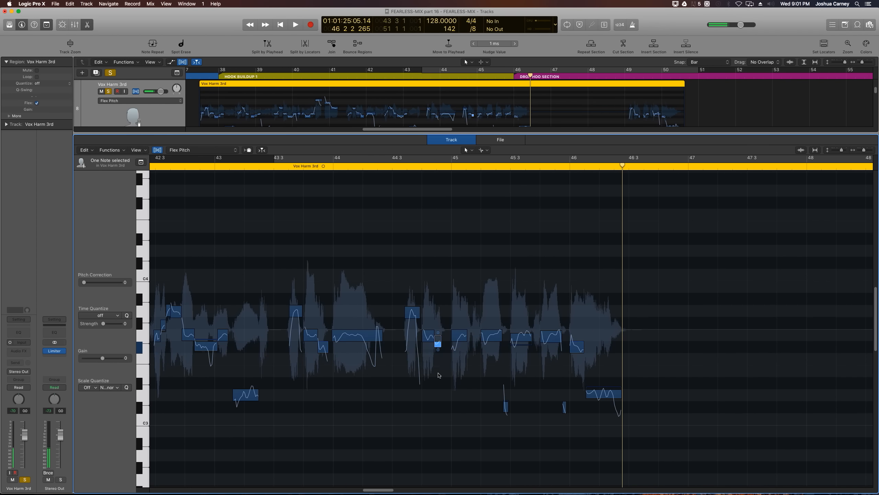
click(389, 403)
Audition the closing phrase from bar 49 and set Pitch Correction to 100 for all notes of the Vox Harm 3rd region.
key(super+a)
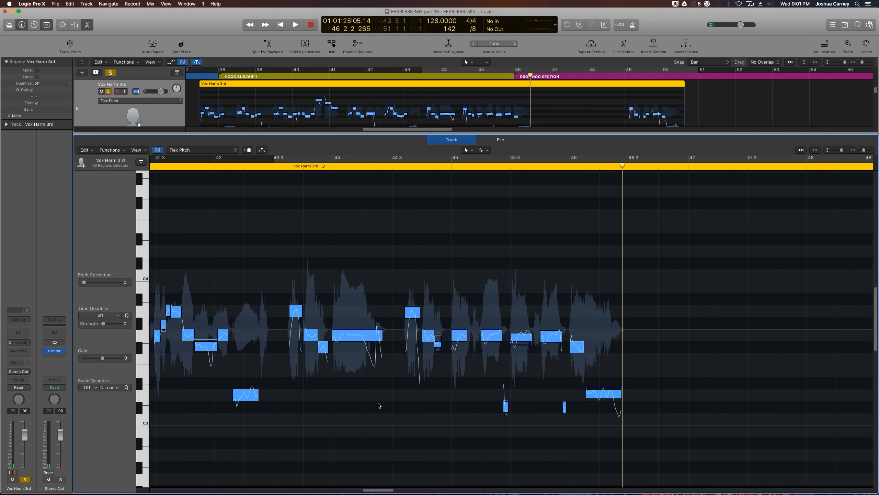
click(382, 467)
drag(379, 490, 401, 490)
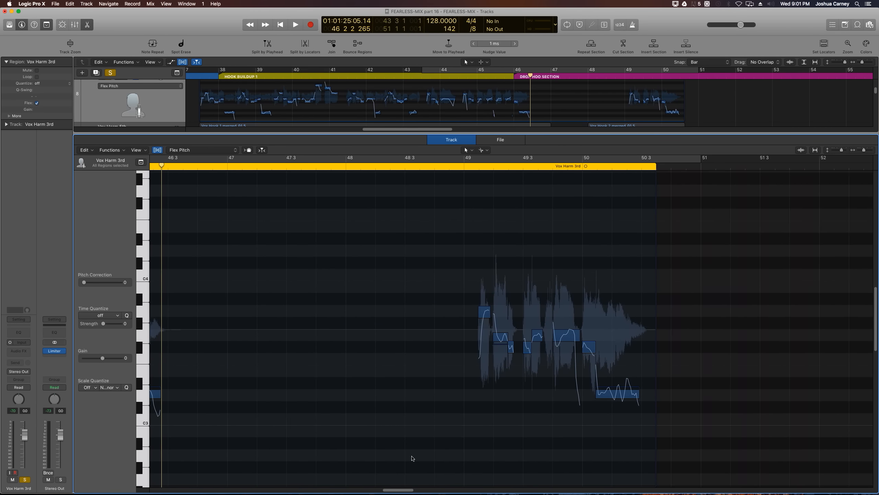
click(470, 166)
key(space)
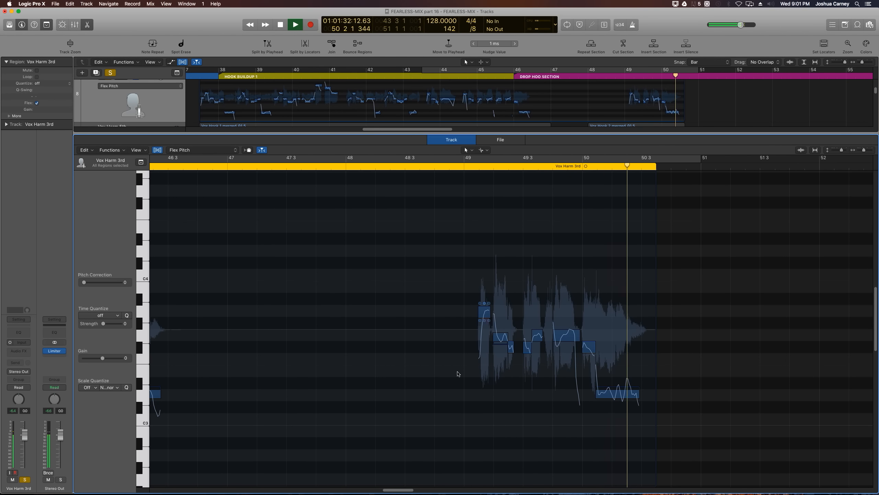
key(space)
key(super+a)
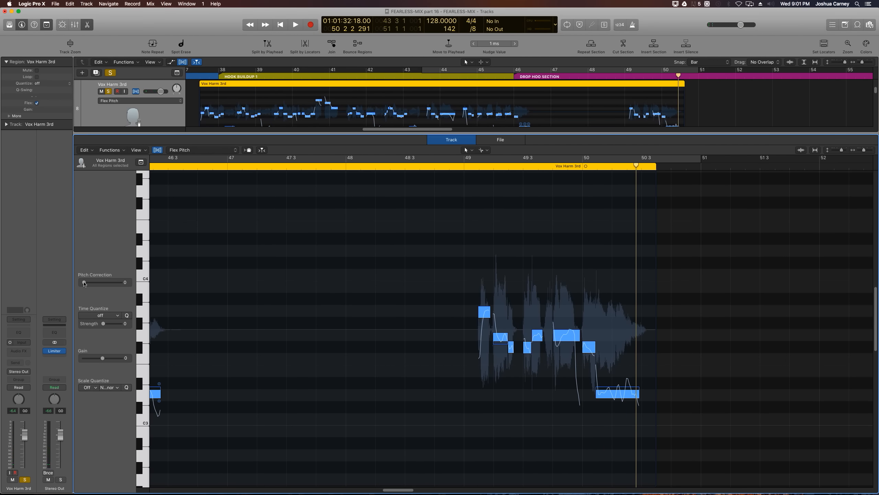
drag(124, 292, 185, 295)
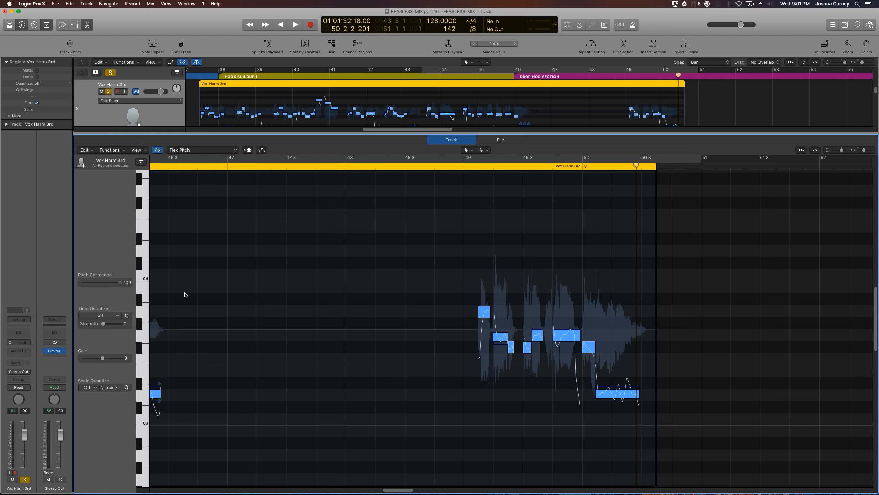
click(327, 372)
Play the phrase around bar 41 and delete its three high notes from the Flex Pitch data.
drag(399, 492, 359, 492)
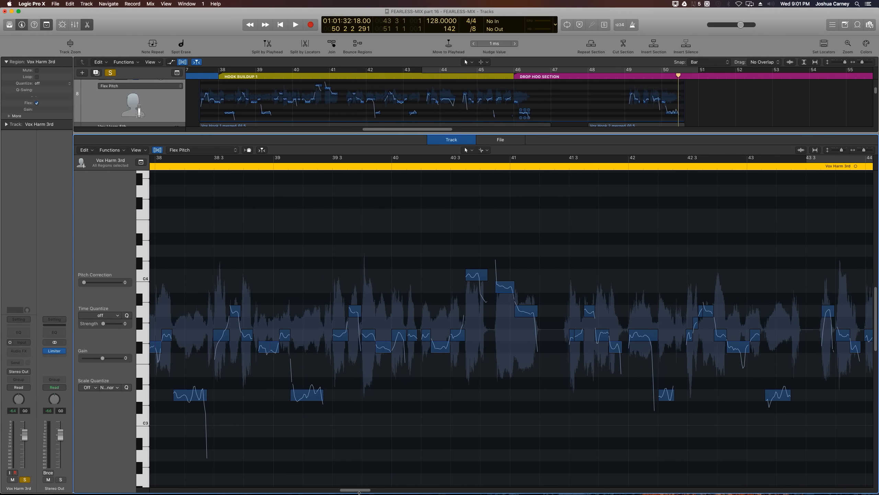
double_click(430, 167)
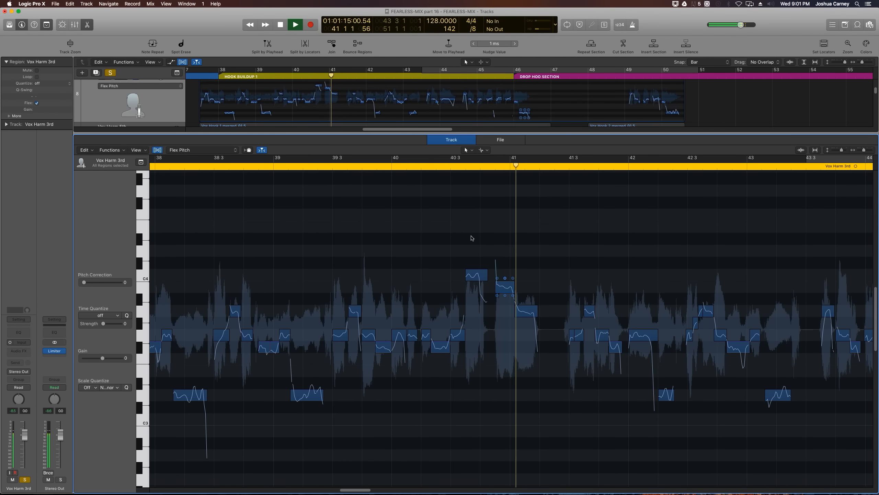
key(space)
drag(472, 238, 532, 347)
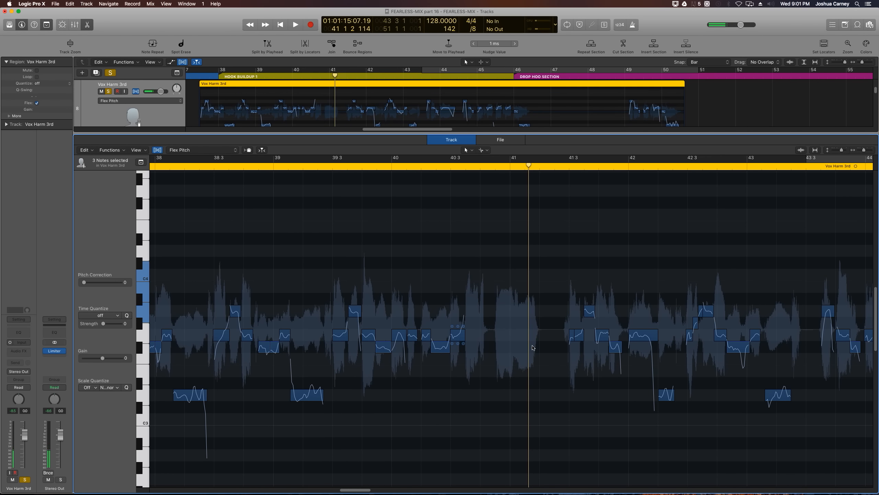
Select all notes of the Vox Harm 3rd region and reduce their vibrato to 44%.
key(super+a)
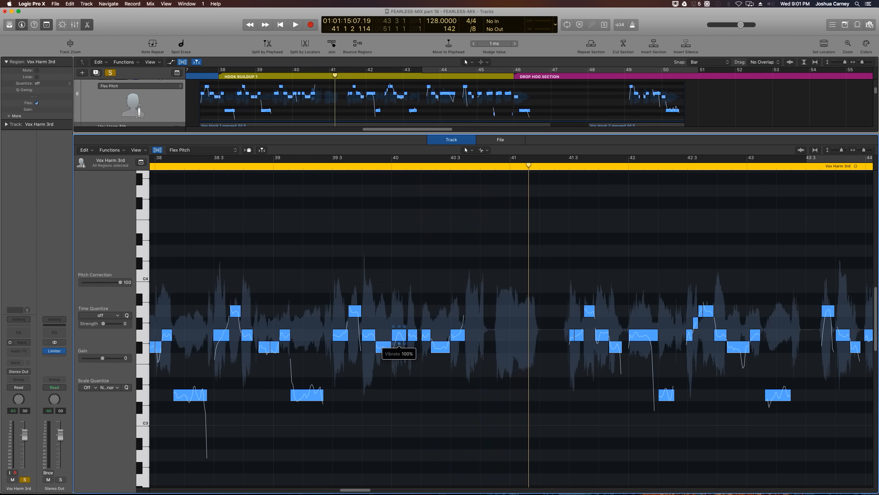
drag(399, 343, 399, 350)
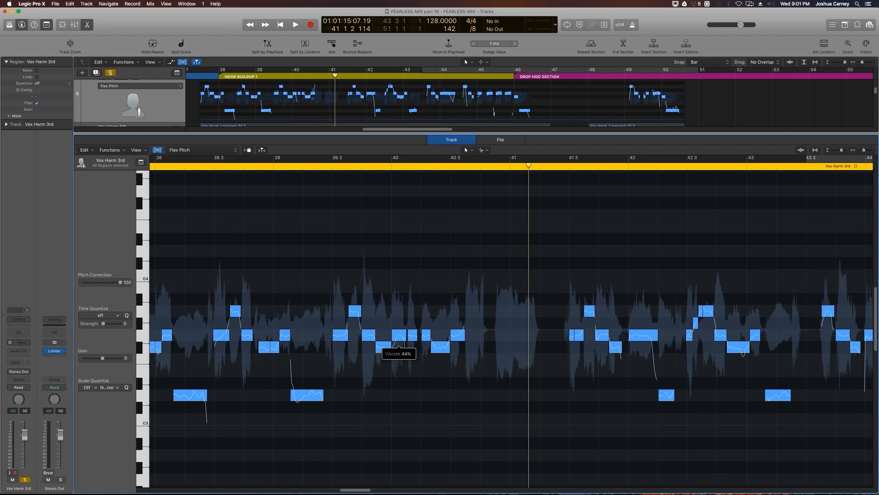
click(408, 438)
Play the Vox Harm 3rd region from its start past bar 46, following the notes to check the pitch corrections.
scroll(407, 437, left, 5)
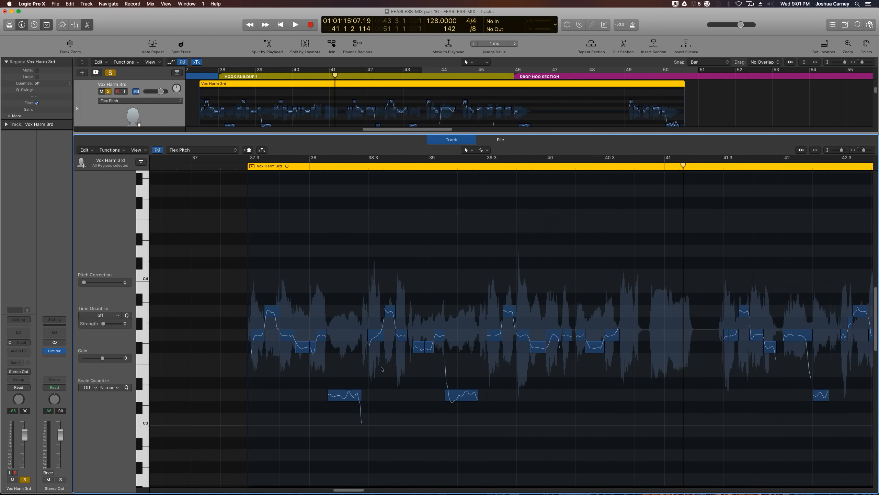
double_click(242, 168)
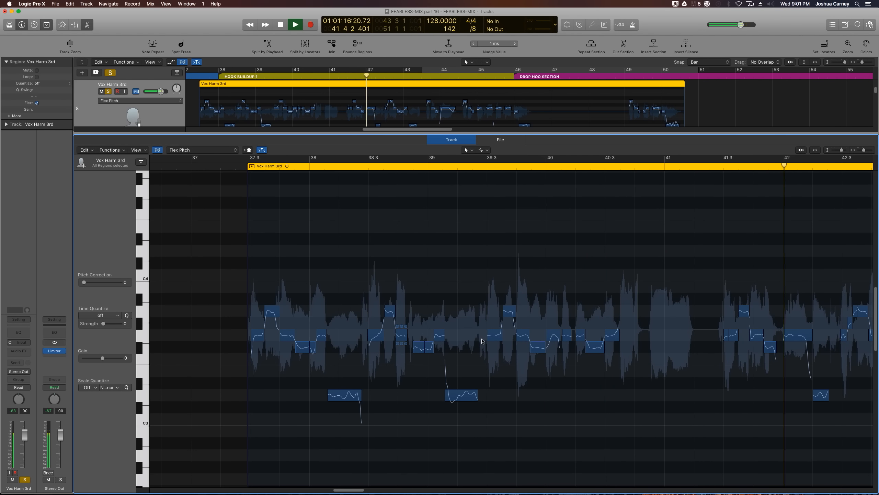
scroll(482, 341, right, 10)
scroll(481, 341, right, 3)
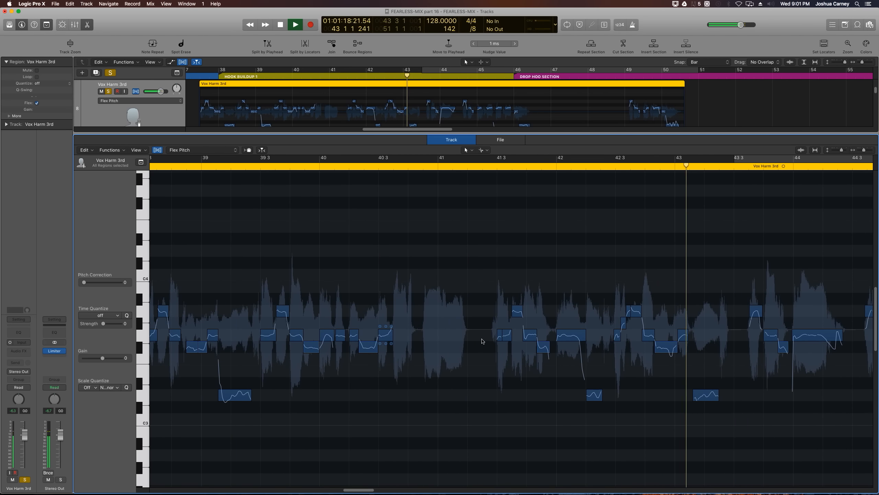
scroll(482, 341, right, 5)
scroll(481, 341, right, 4)
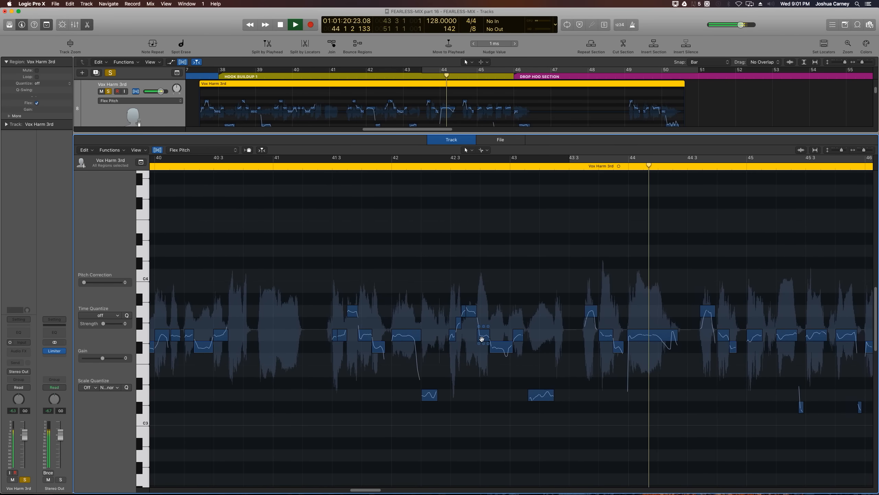
scroll(482, 341, right, 8)
scroll(482, 341, right, 12)
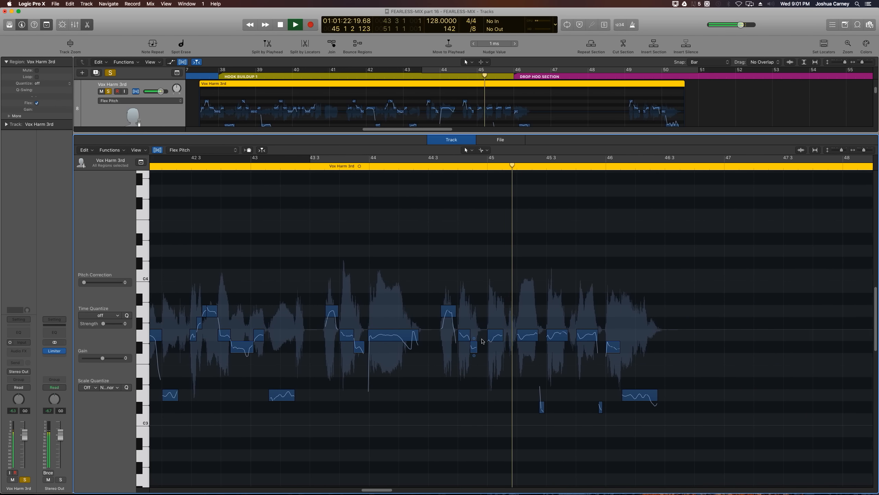
scroll(481, 341, right, 2)
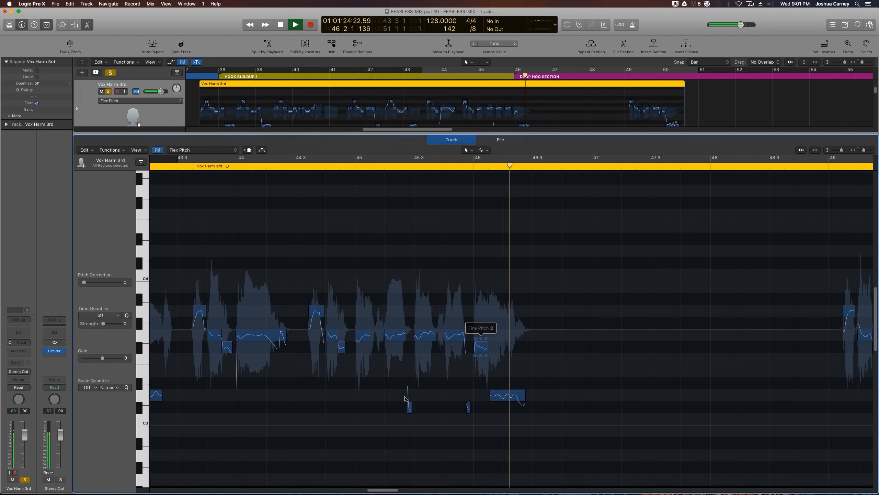
key(space)
Delete the two tiny low notes between bars 45 and 46 and play the passage again from bar 45.
drag(379, 391, 469, 440)
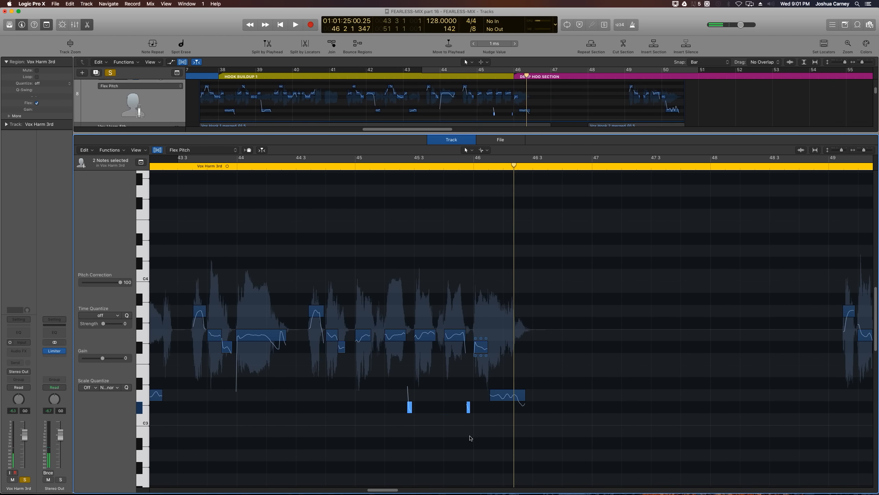
key(Delete)
click(378, 168)
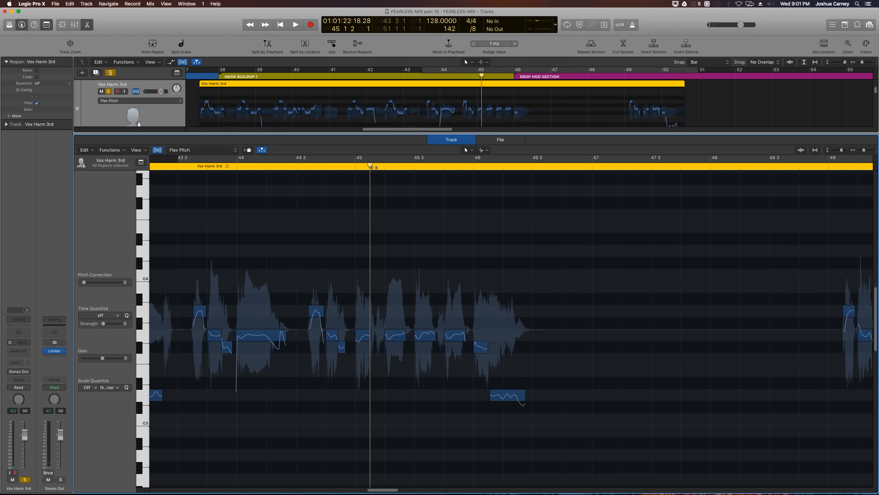
key(space)
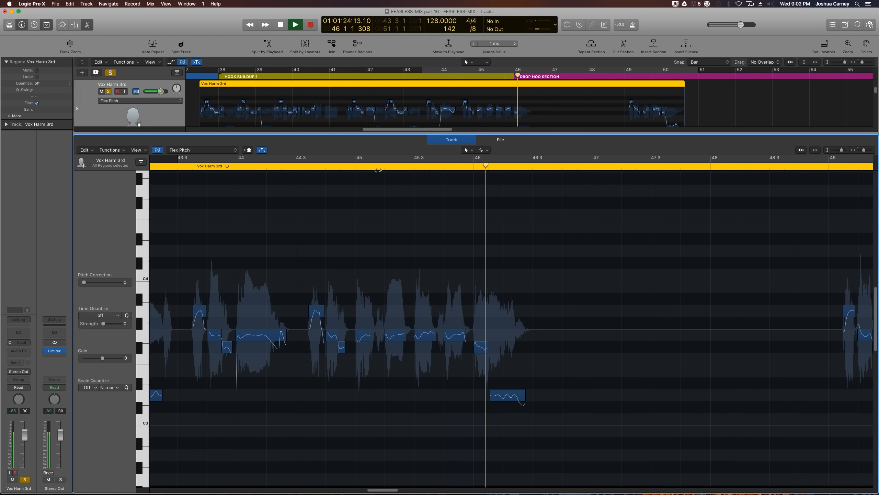
Play the closing phrase of the Vox Harm 3rd region from bar 49 to check its pitch.
scroll(379, 172, right, 6)
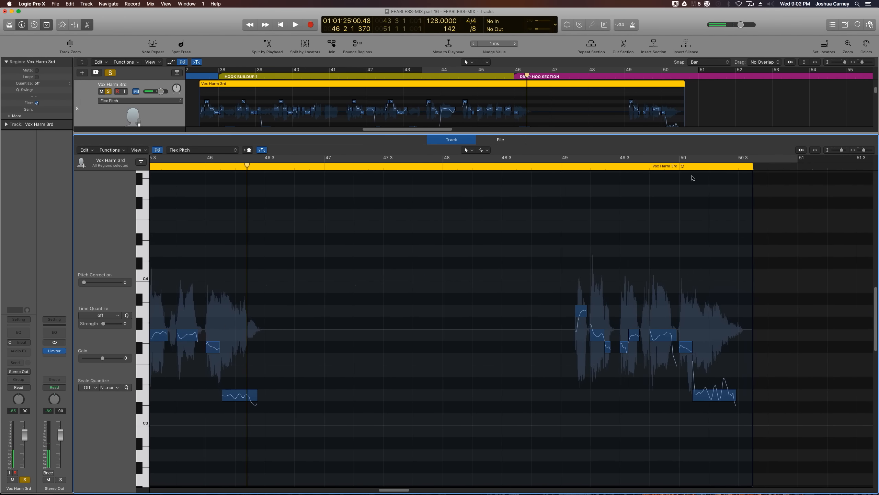
click(568, 167)
key(space)
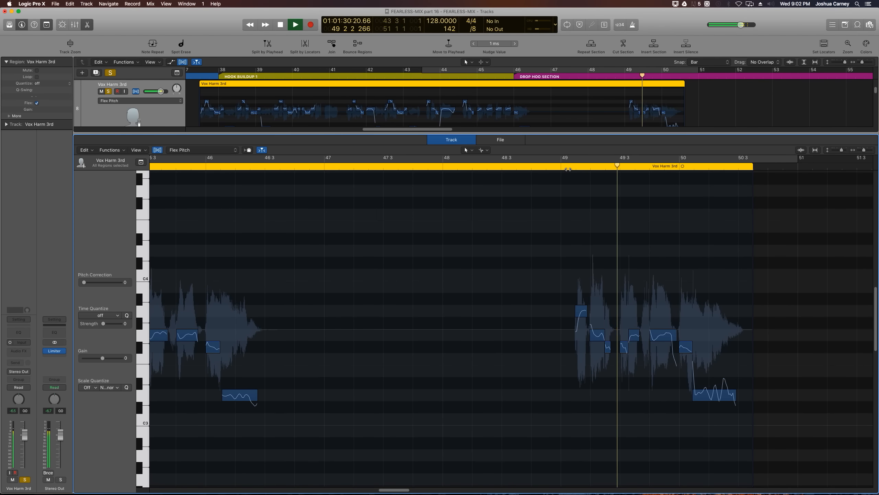
key(space)
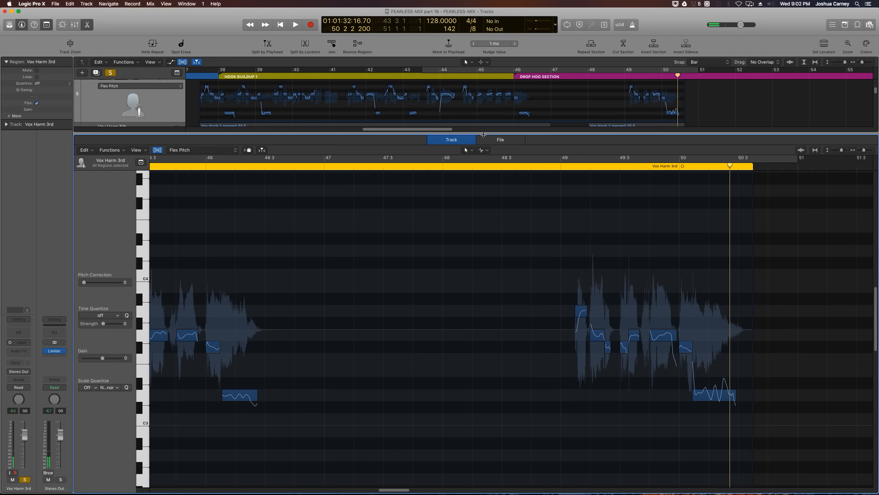
Close the track editor and solo Vox Hook 1 alongside Vox Harm 3rd.
key(e)
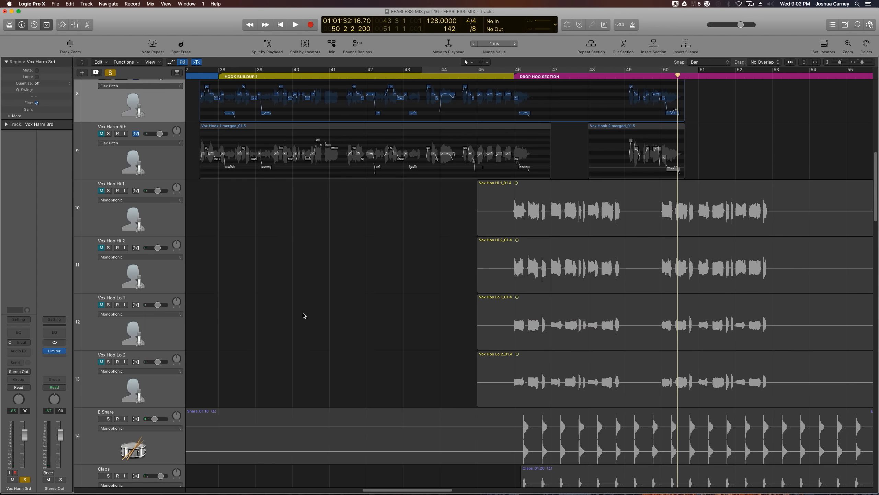
scroll(302, 315, up, 4)
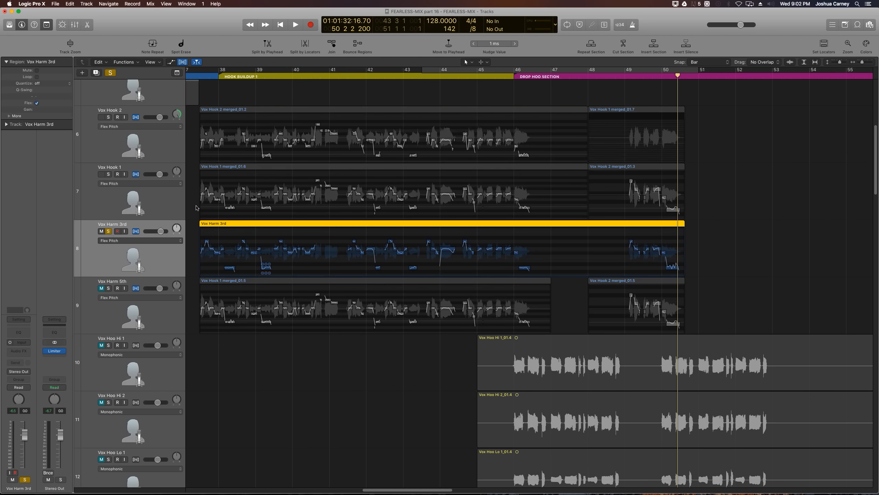
click(108, 174)
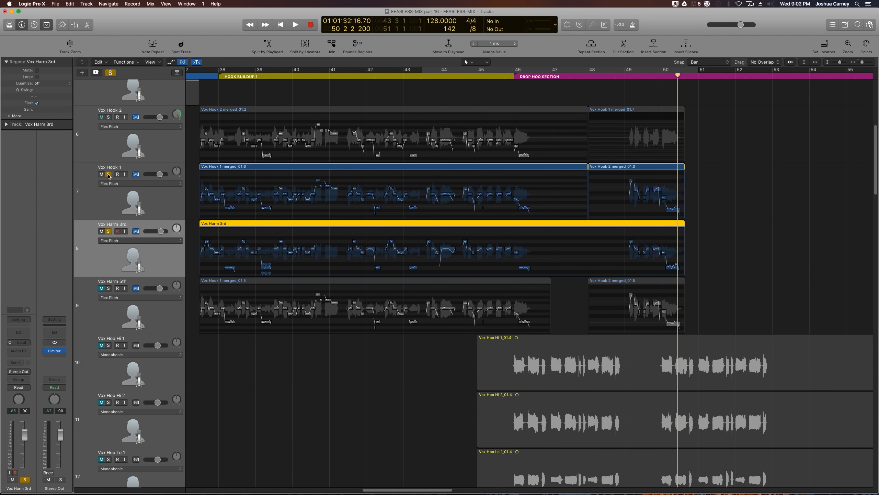
Play the soloed Vox Hook 1 and Vox Harm 3rd together from the hook's start in bar 37 to around bar 46.
click(200, 76)
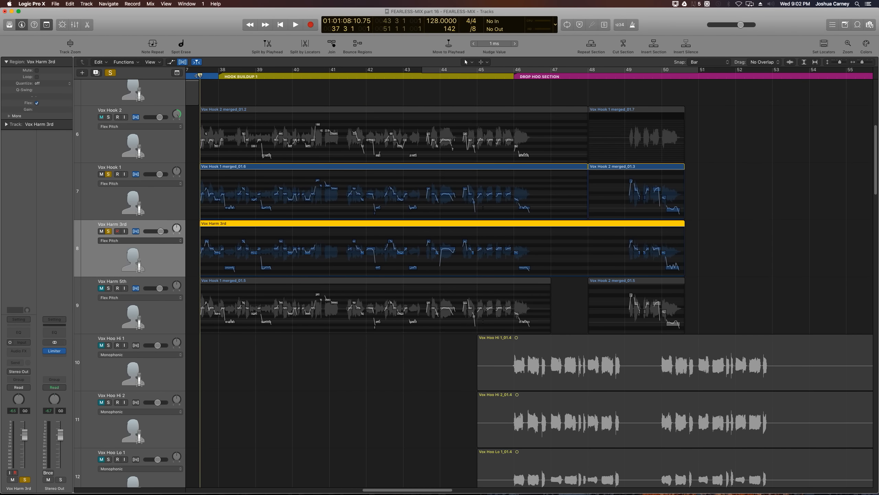
key(super+Right)
key(super+Right)
key(super+Right)
key(super+Right)
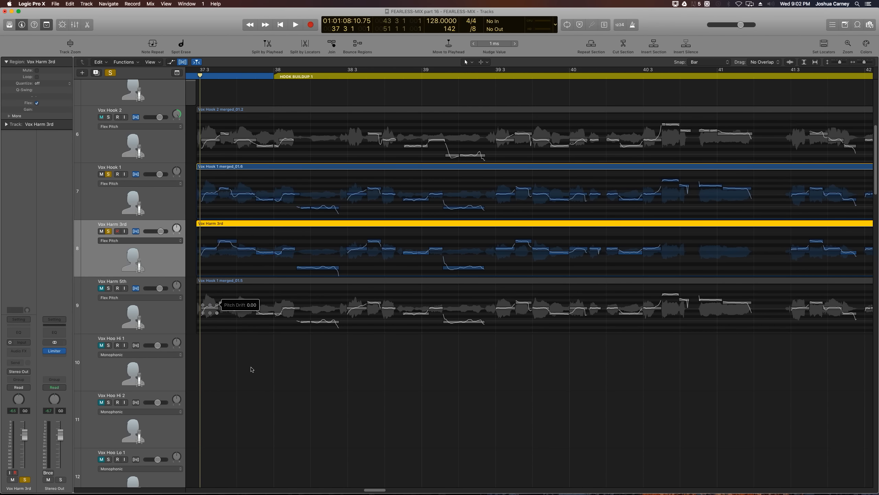
key(space)
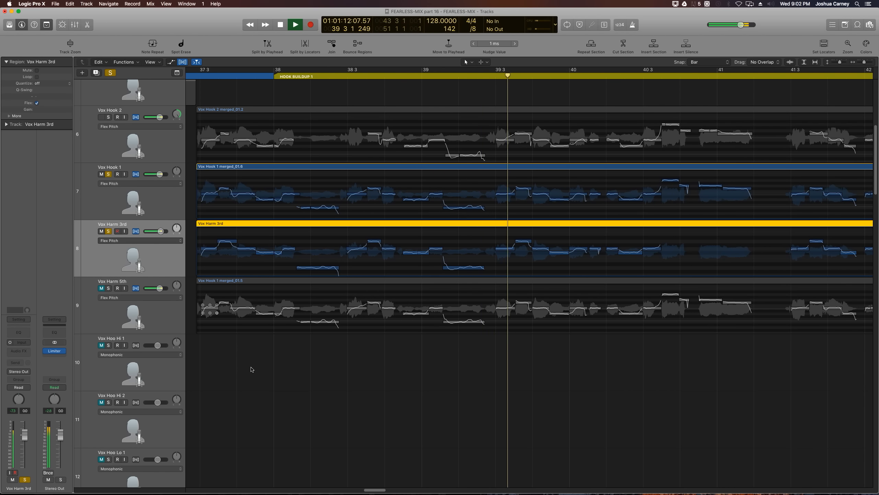
key(super+Left)
key(super+Left)
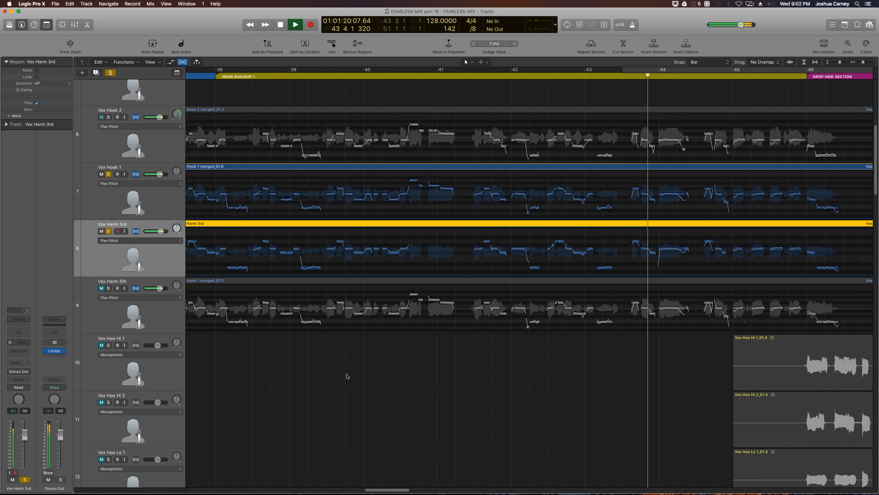
key(super+Left)
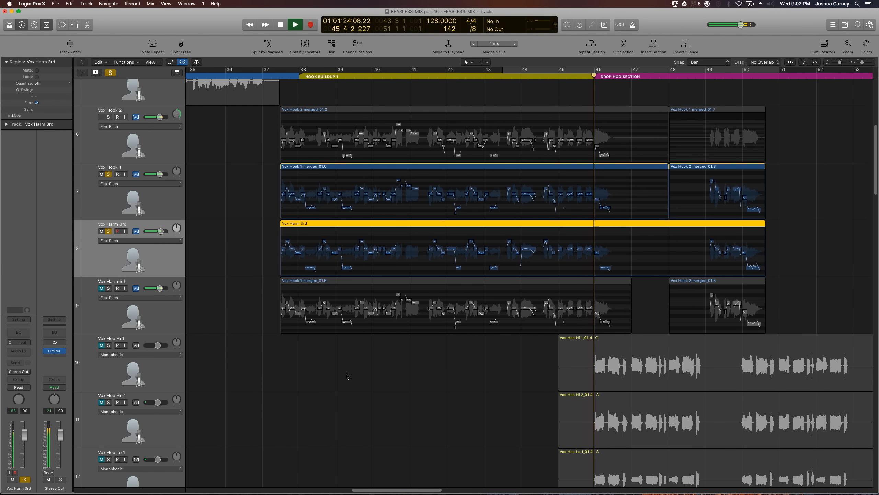
key(space)
Play the last phrase of Vox Hook 1 and Vox Harm 3rd together from bar 49.
click(699, 72)
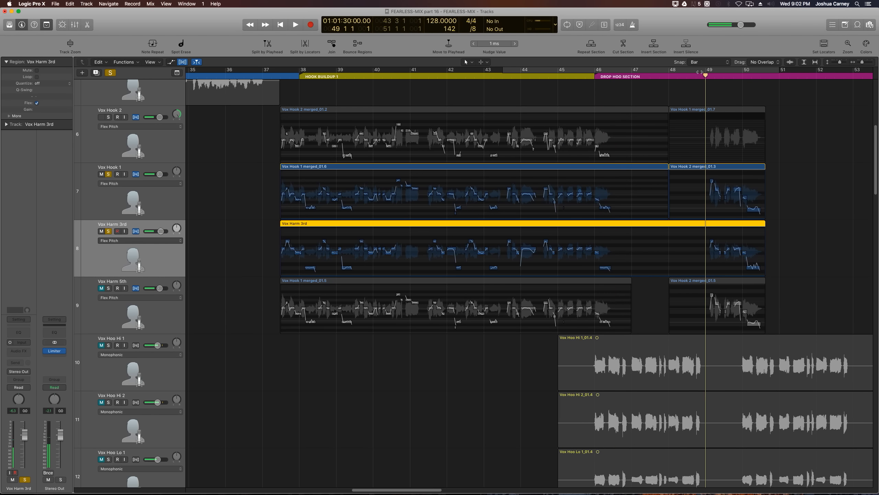
click(822, 264)
key(super+Right)
key(space)
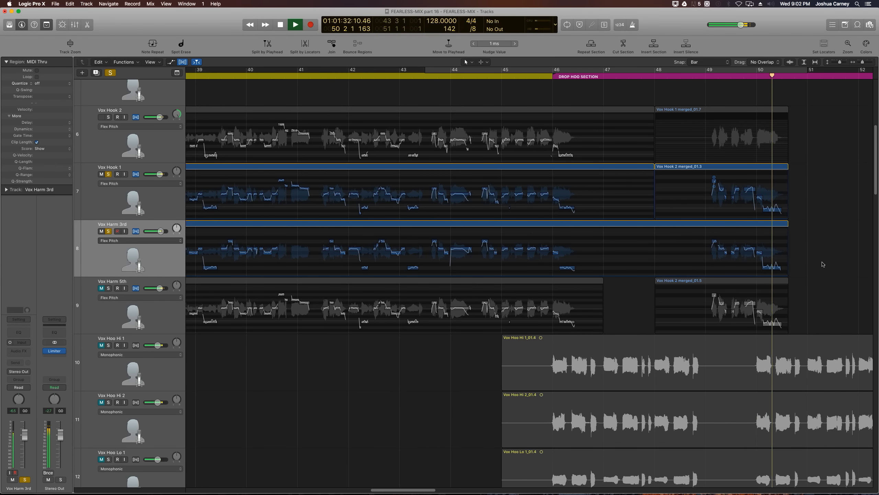
key(super+Left)
key(super+Left)
key(super+Right)
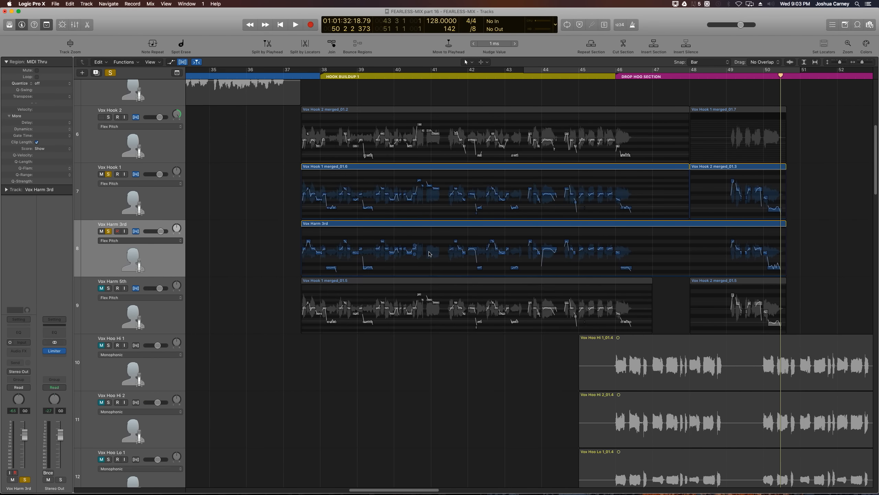
Duplicate the Vox Hook 1 track and copy its two regions onto the new track.
click(145, 200)
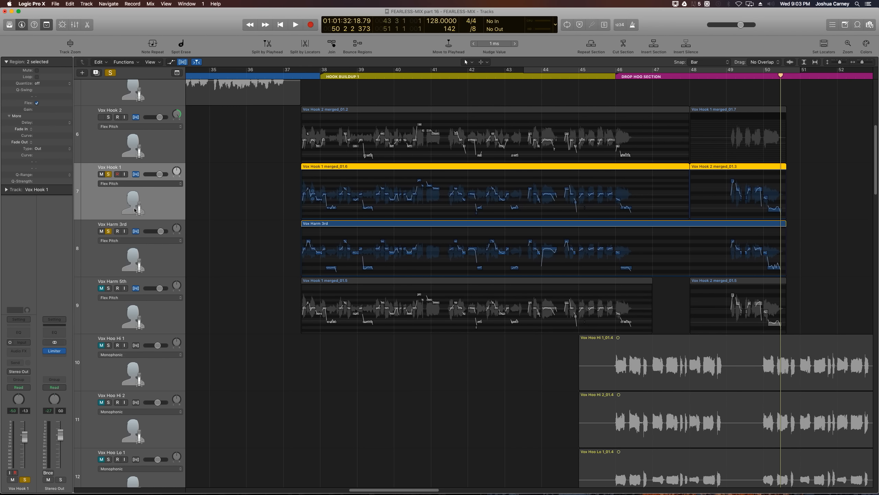
click(97, 72)
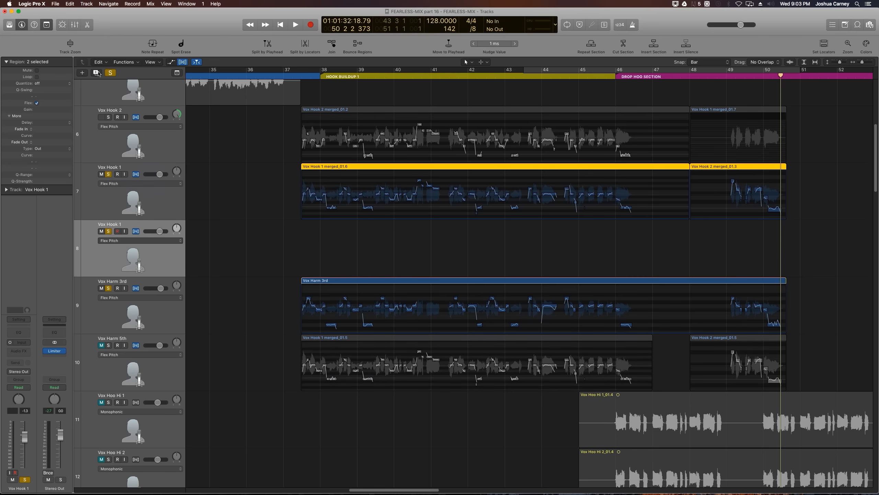
drag(329, 170, 316, 235)
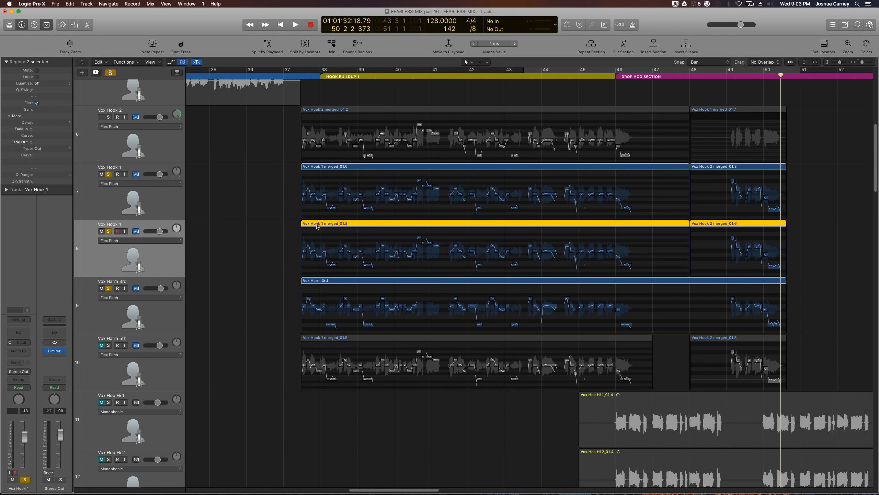
Reset the duplicate track's volume to 0 dB and insert a mono Vocal Transformer with its pitch lowered.
alt+click(24, 437)
click(14, 351)
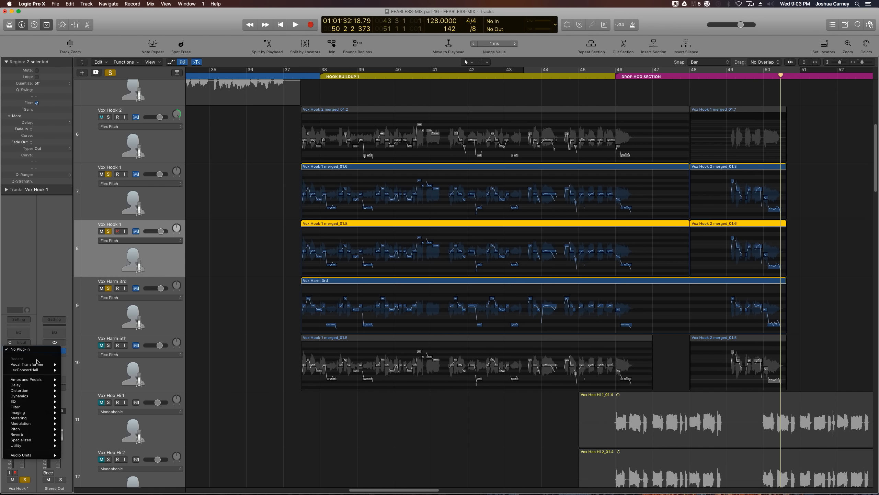
mouse_move(30, 458)
mouse_move(75, 461)
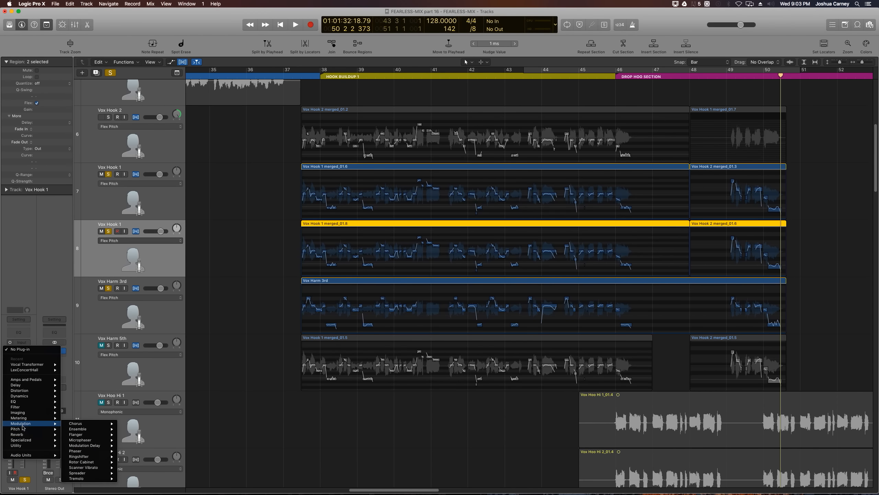
mouse_move(24, 430)
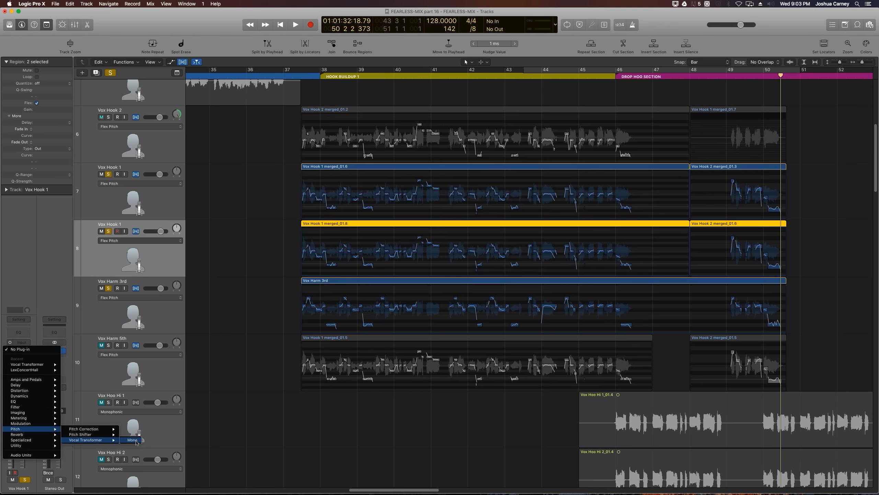
click(221, 428)
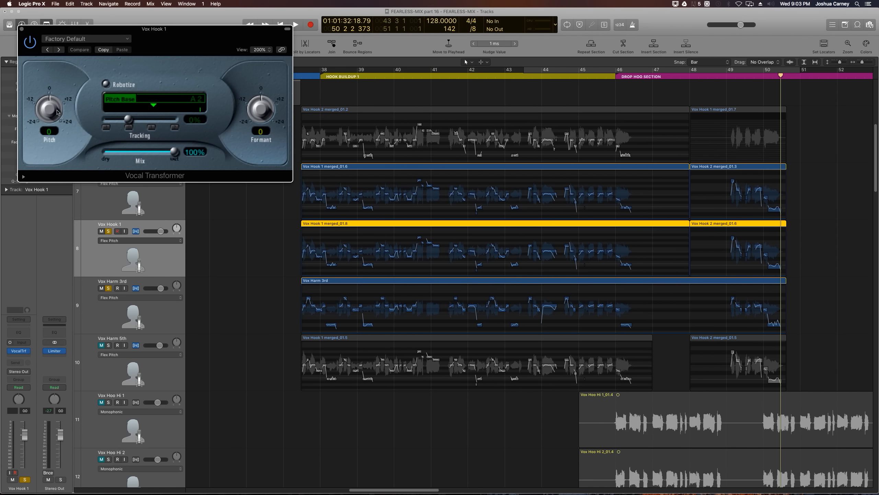
drag(57, 111, 56, 122)
click(22, 29)
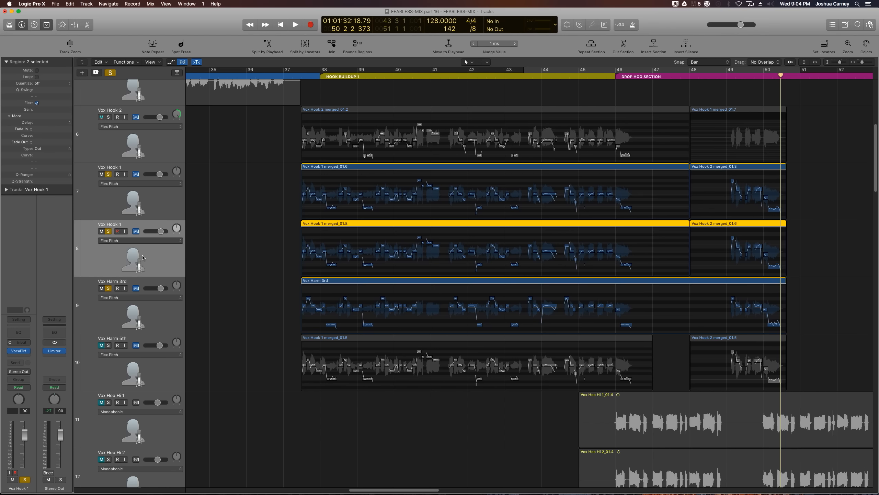
Bounce the duplicate track's two regions in place to a new track named Vox Harm down 3.
key(ctrl+b)
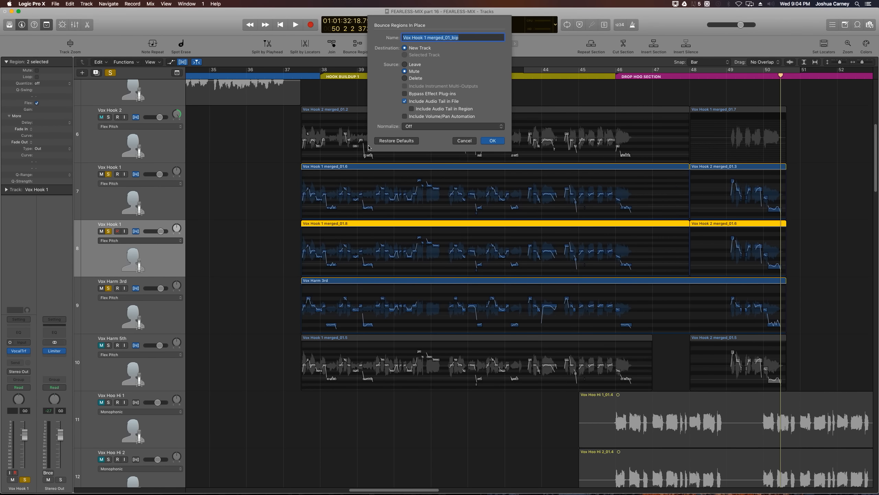
text(Vox Harm down 3)
click(493, 141)
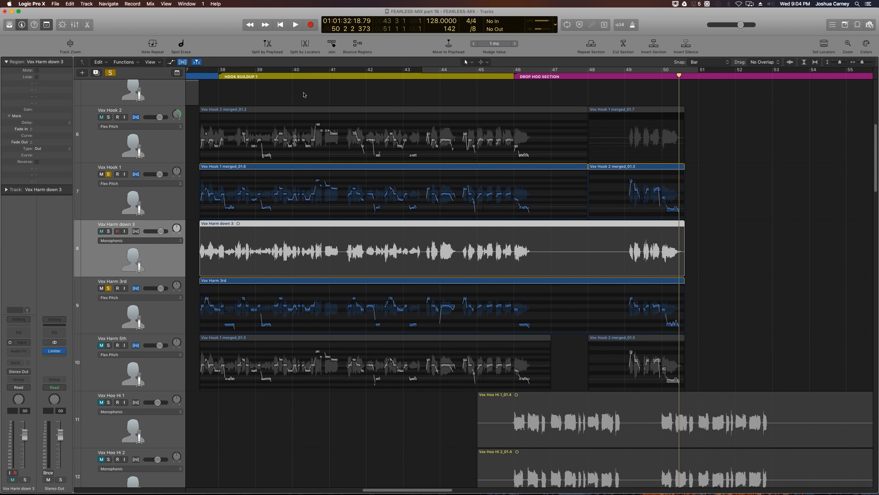
Play the passage from about bar 40 2 past bar 41 to find the phrase needing the lower harmony.
click(325, 76)
key(super+Right)
key(super+Right)
key(super+Right)
key(super+Right)
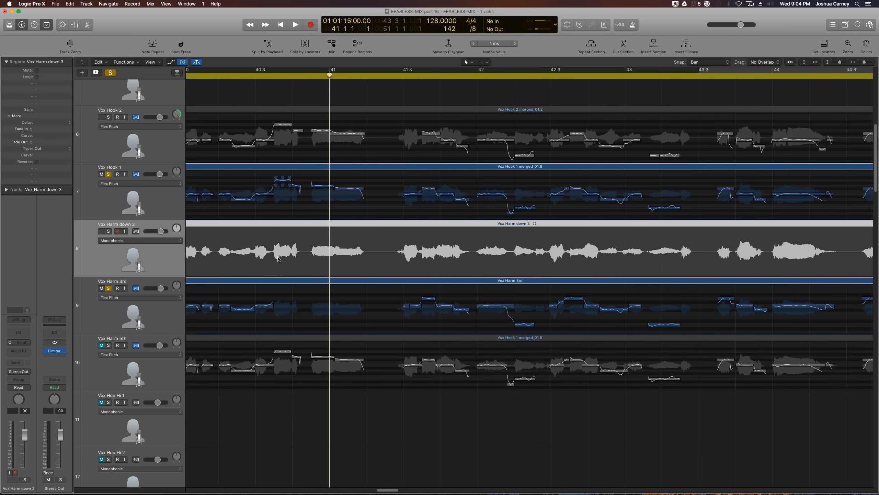
scroll(287, 256, left, 1)
click(257, 76)
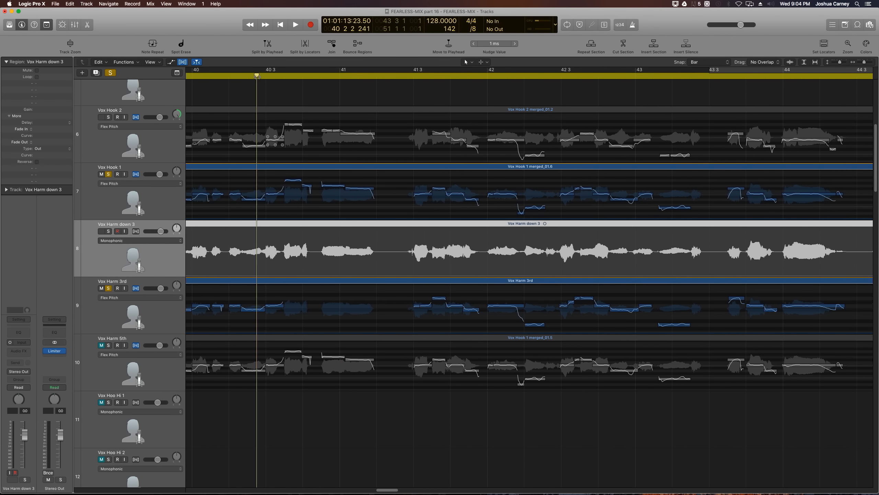
key(space)
key(space)
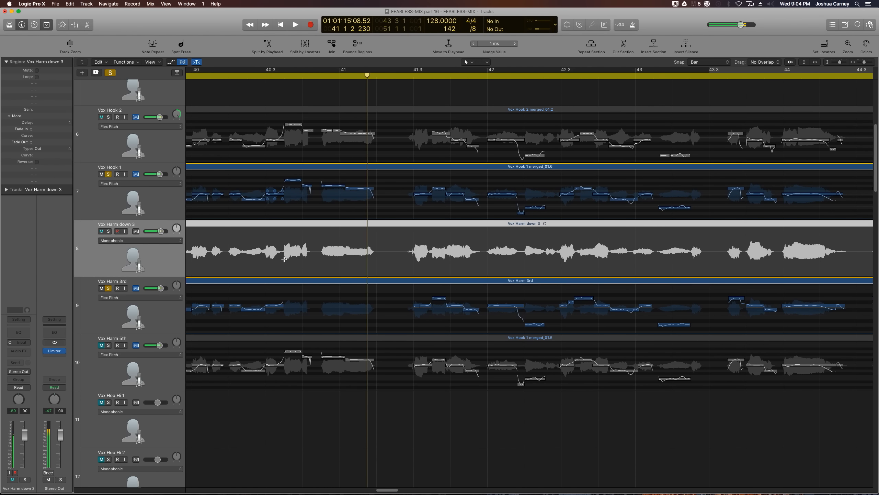
Turn snapping off and split the Vox Harm down 3 region around the phrase from about bar 40 3 to 41 2.
super+click(327, 260)
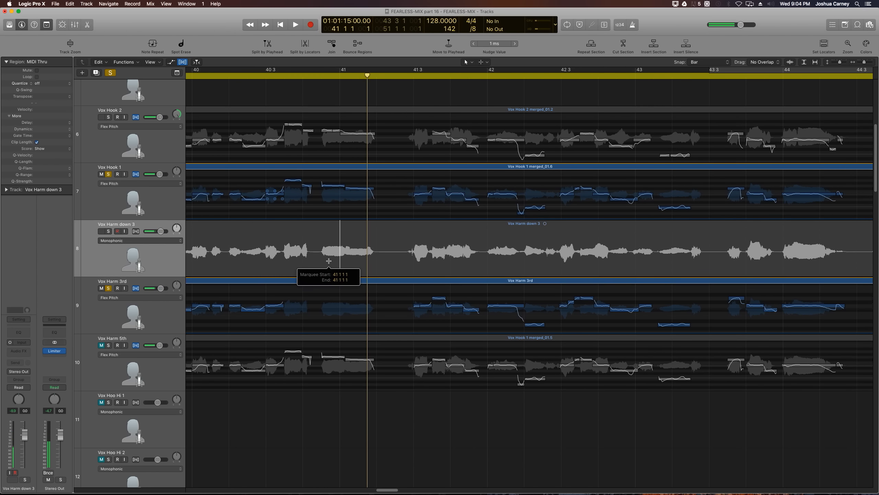
click(693, 62)
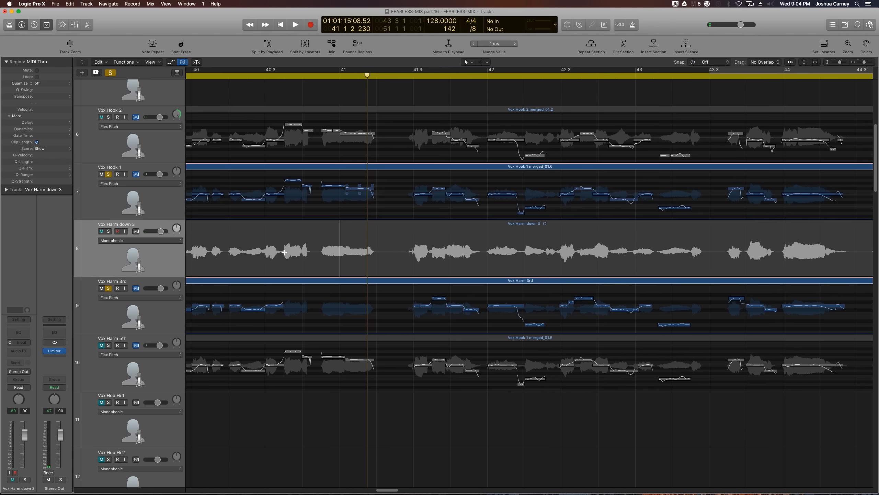
drag(281, 254, 401, 256)
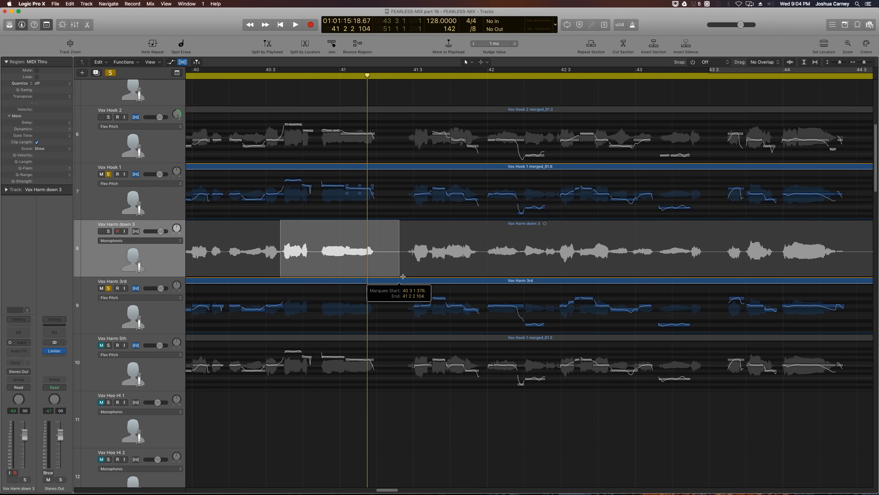
click(380, 260)
Delete the Vox Harm down 3 pieces before and after the isolated phrase around bar 41.
key(super+Left)
click(286, 256)
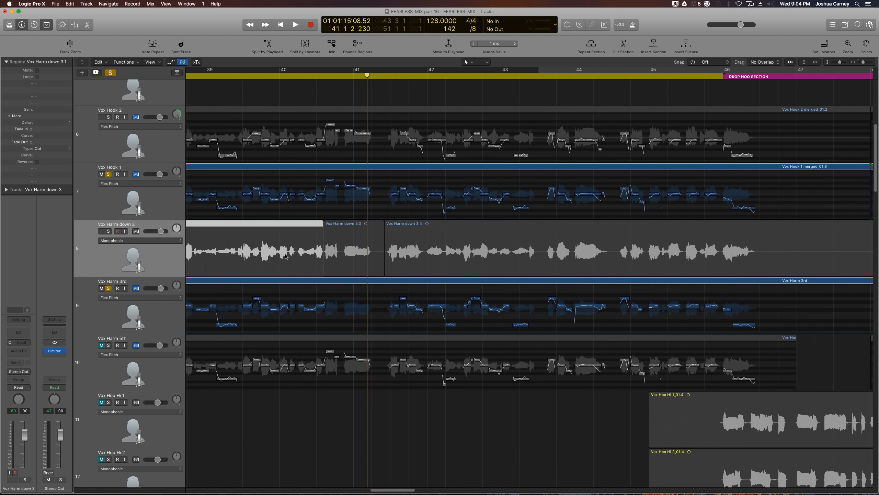
key(Delete)
click(442, 251)
key(Delete)
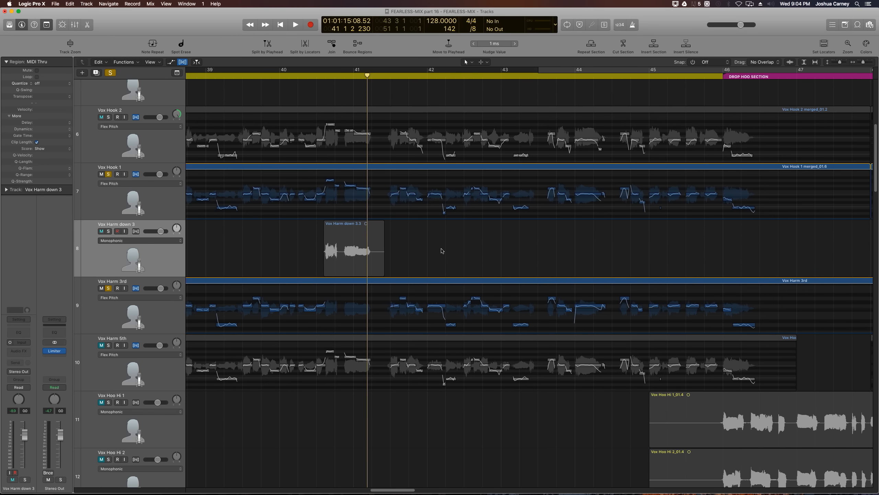
Solo the Vox Harm down 3 track and hide the Flex display in the tracks area.
click(110, 234)
key(super+Right)
key(super+Right)
key(super+Right)
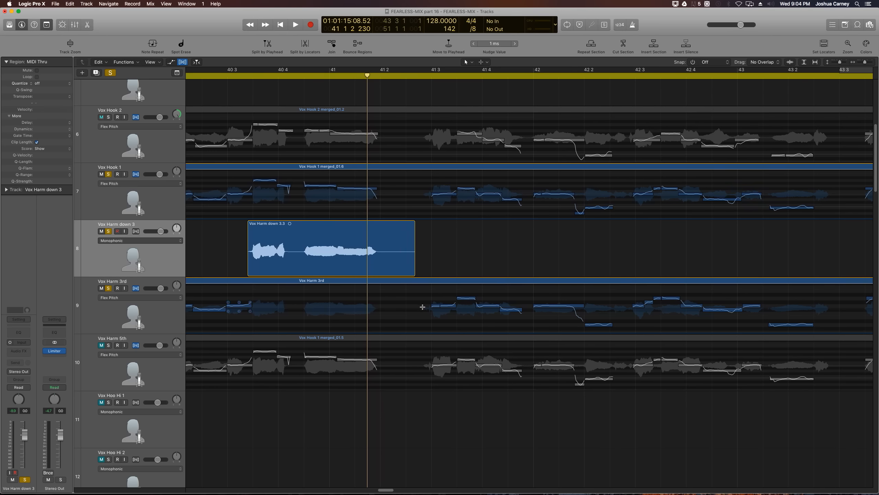
click(417, 310)
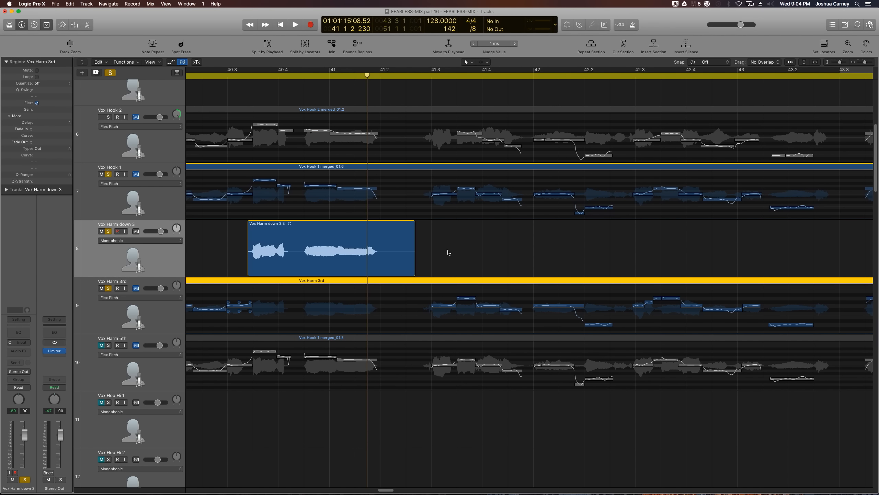
click(246, 253)
click(181, 62)
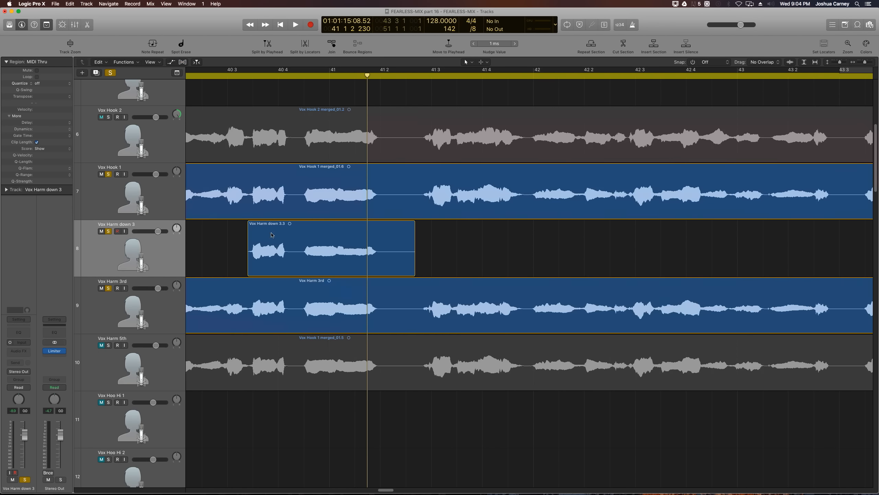
Delete the section of the Vox Harm 3rd region that overlaps the isolated Vox Harm down 3 phrase around bar 41.
drag(416, 294, 250, 308)
key(Delete)
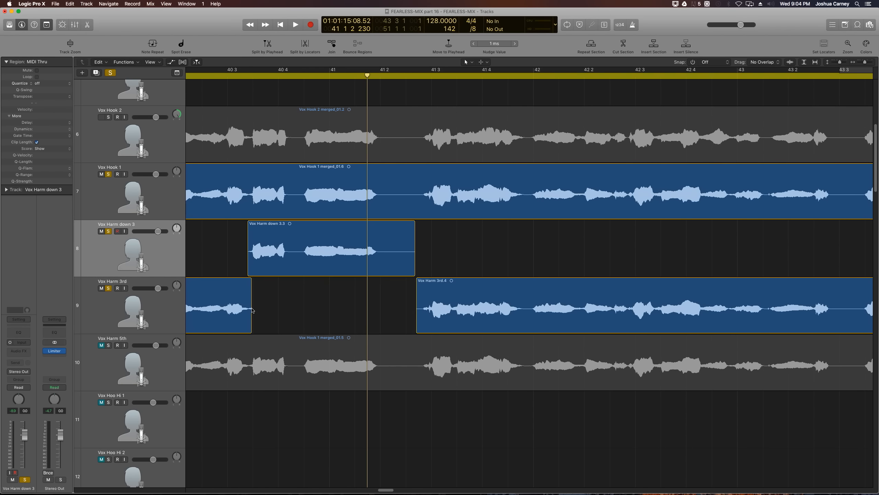
Show the Flex display and enable Flex on the Vox Harm down 3 track in Flex Pitch mode.
click(270, 239)
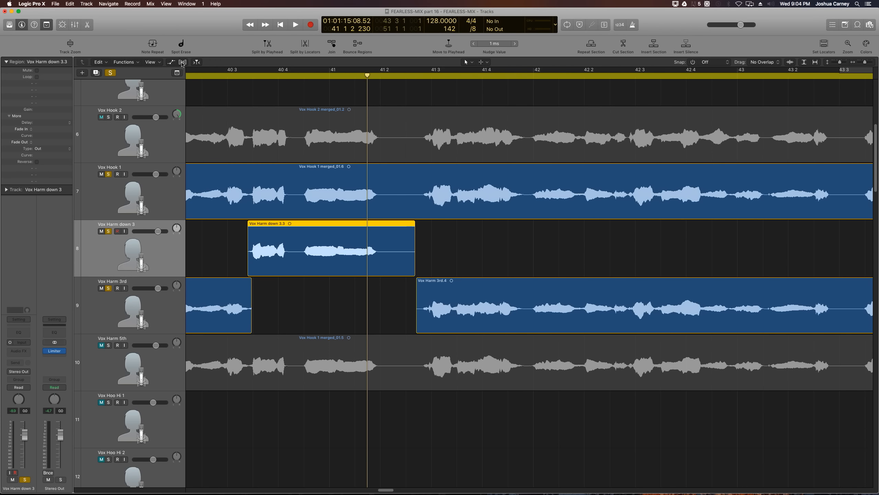
click(182, 63)
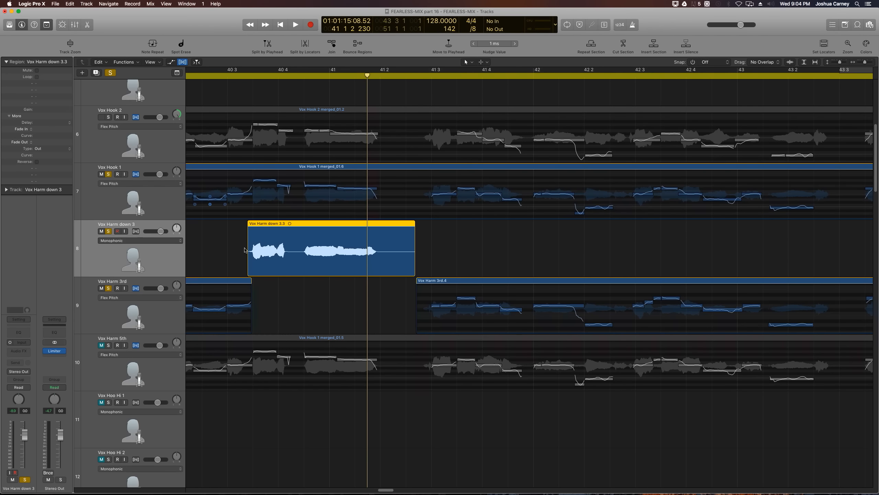
click(136, 232)
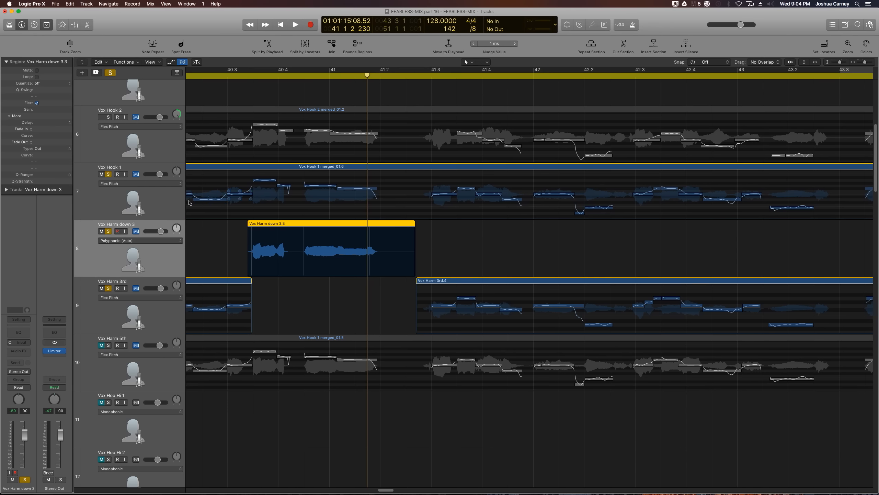
click(126, 243)
click(124, 230)
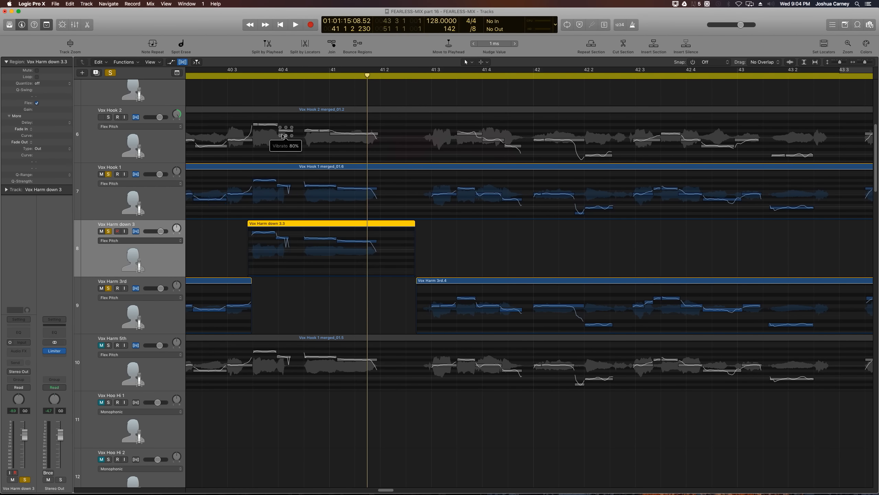
Open the Vox Harm down 3 region for Flex Pitch editing and play its phrase from about 40 3 2 together with Vox Hook 1.
double_click(288, 225)
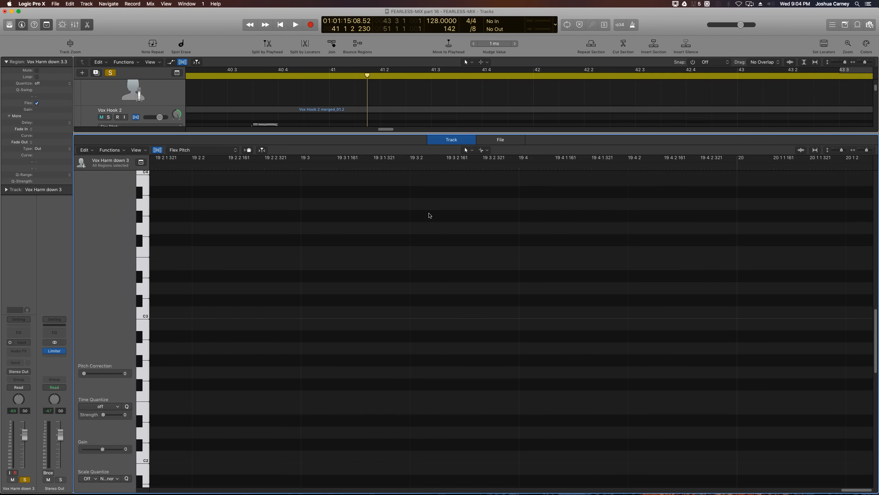
drag(357, 133, 334, 466)
key(e)
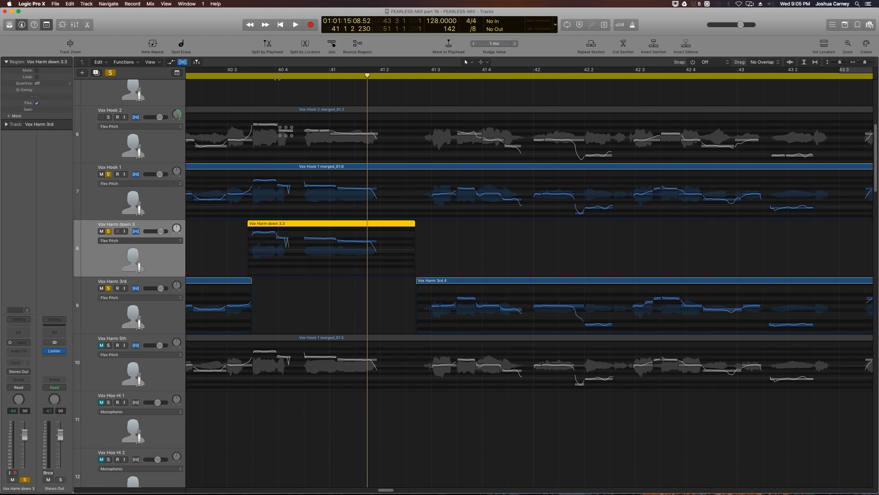
drag(277, 77, 252, 79)
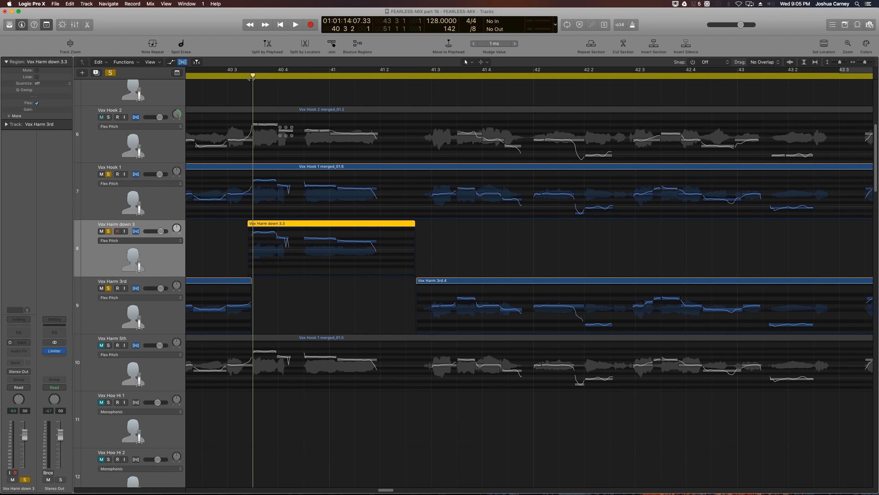
double_click(303, 224)
key(space)
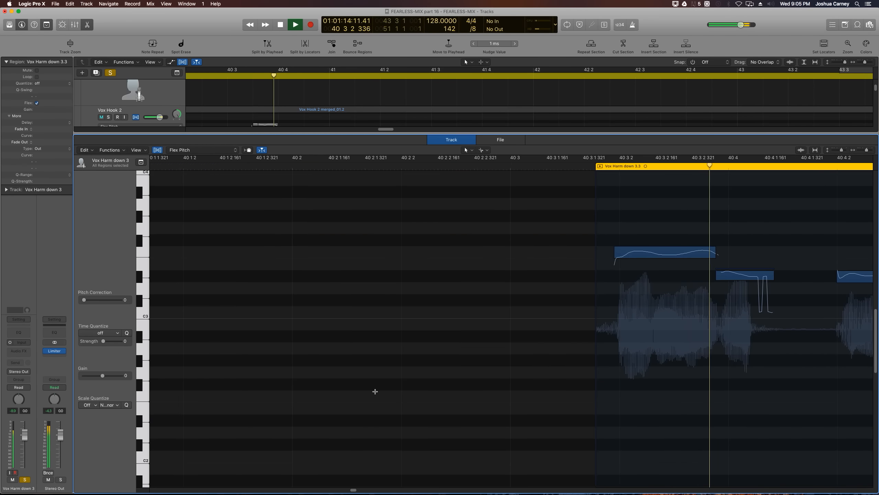
key(space)
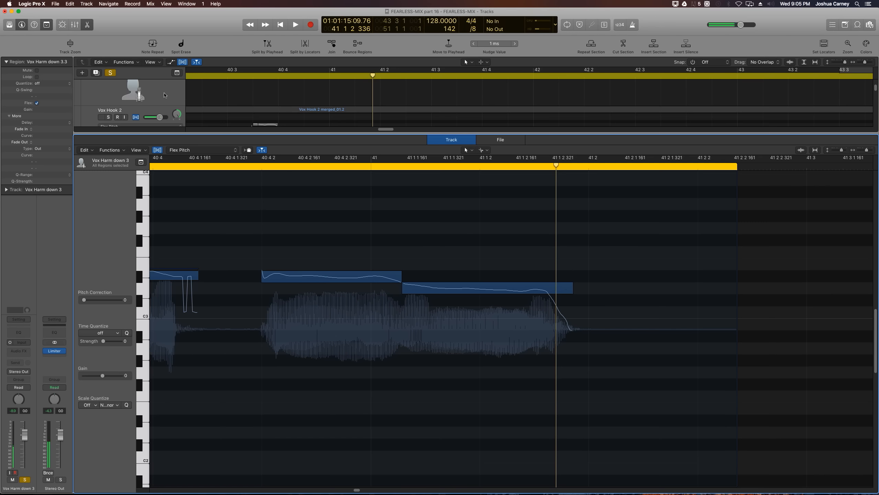
Unsolo Vox Hook 1 and play the Vox Harm down 3 phrase on its own with all its notes in view.
scroll(164, 108, down, 3)
scroll(164, 108, down, 3)
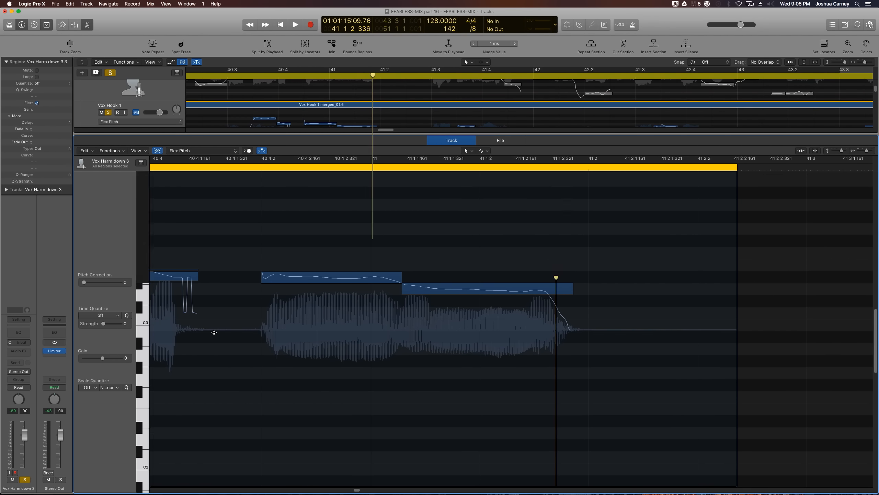
drag(233, 133, 235, 357)
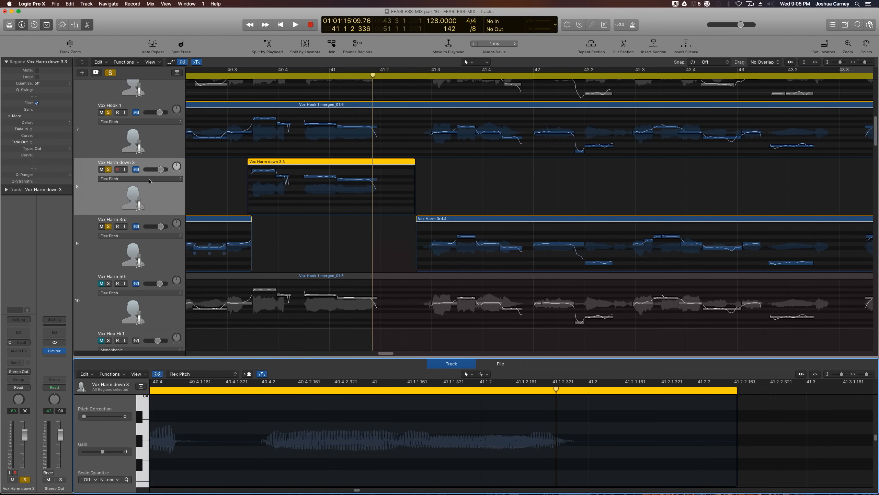
click(108, 112)
drag(270, 358, 257, 136)
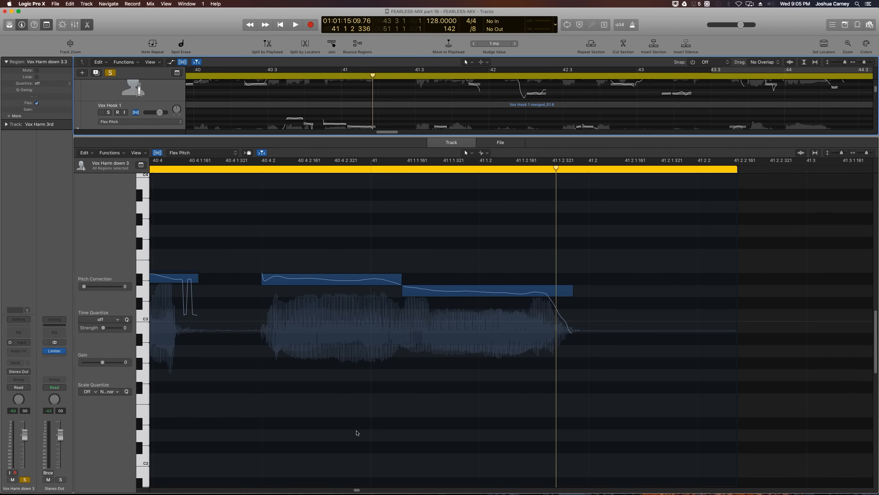
click(351, 407)
key(super+Left)
key(super+Left)
key(super+Right)
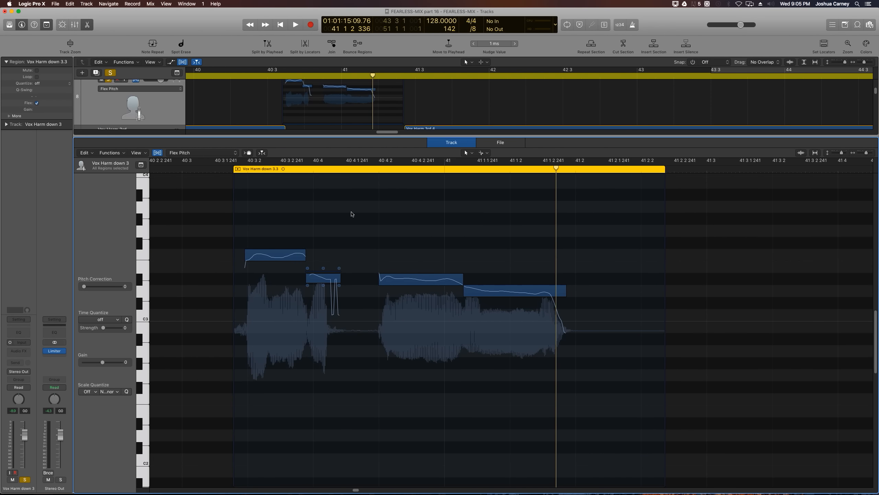
click(242, 169)
key(space)
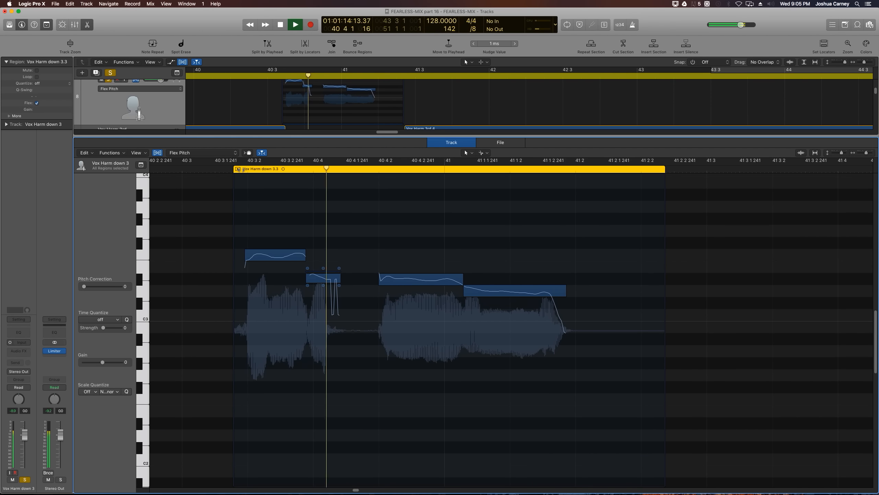
key(space)
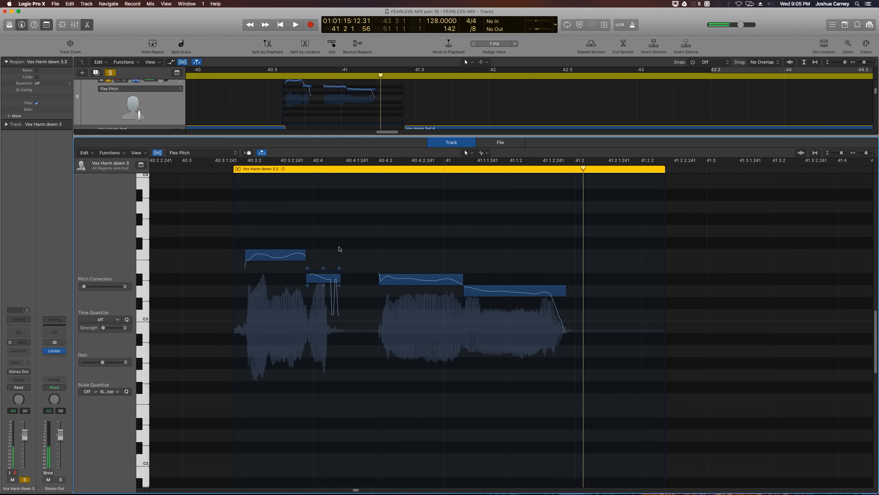
Raise the first three notes of the Vox Harm down 3 phrase by one semitone each and close the editor.
click(492, 293)
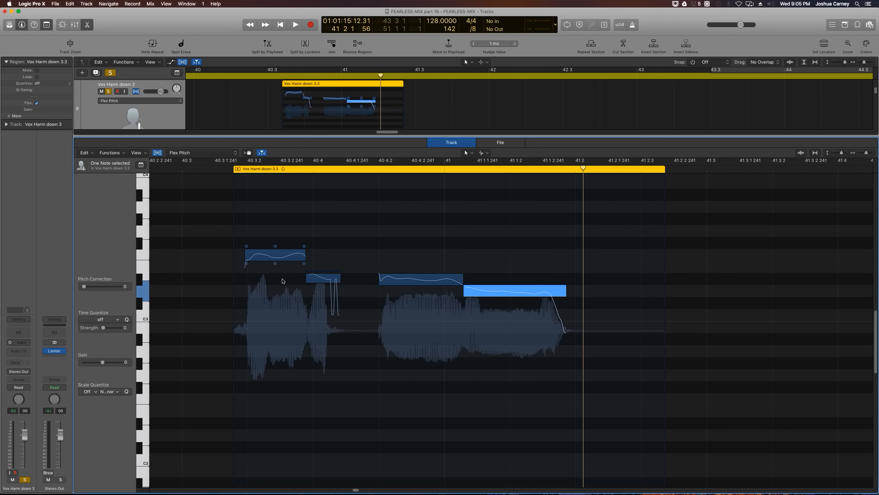
drag(286, 280, 415, 268)
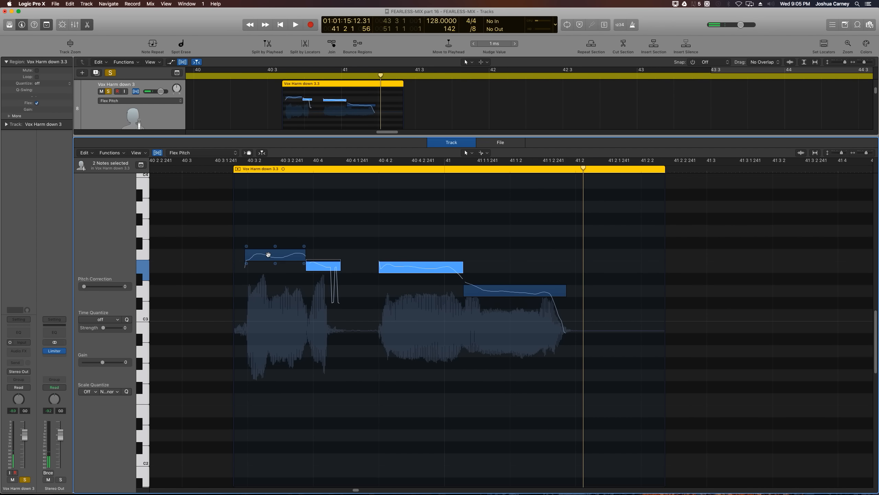
drag(269, 254, 267, 243)
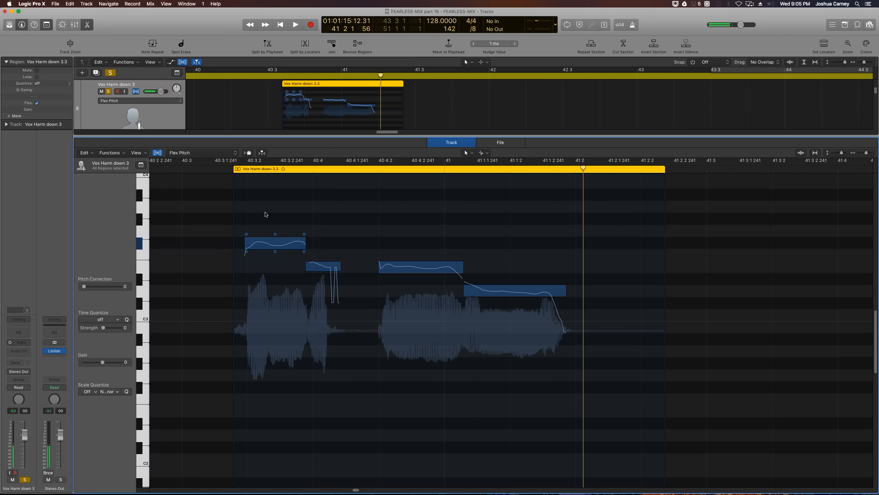
click(421, 266)
drag(370, 137, 371, 186)
key(e)
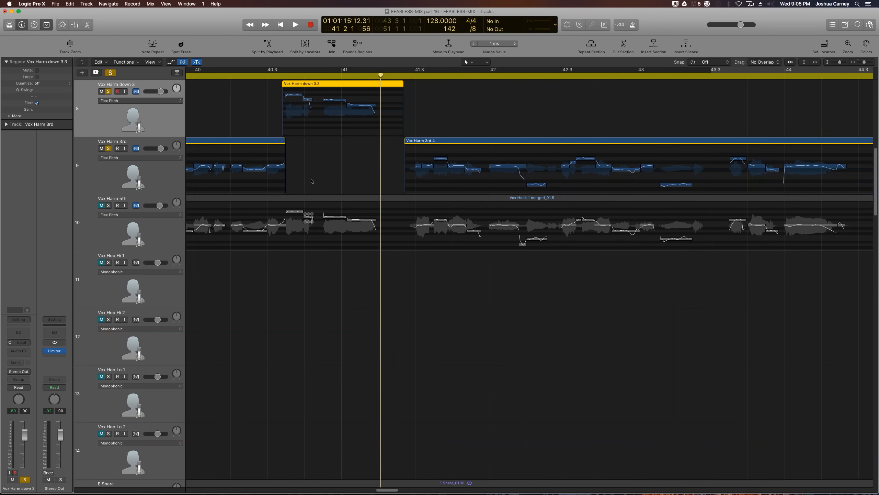
Solo the Vox Hook 1 track again alongside Vox Harm down 3 and Vox Harm 3rd.
click(311, 179)
key(super+Left)
key(super+Left)
key(super+Left)
key(super+Left)
key(super+Left)
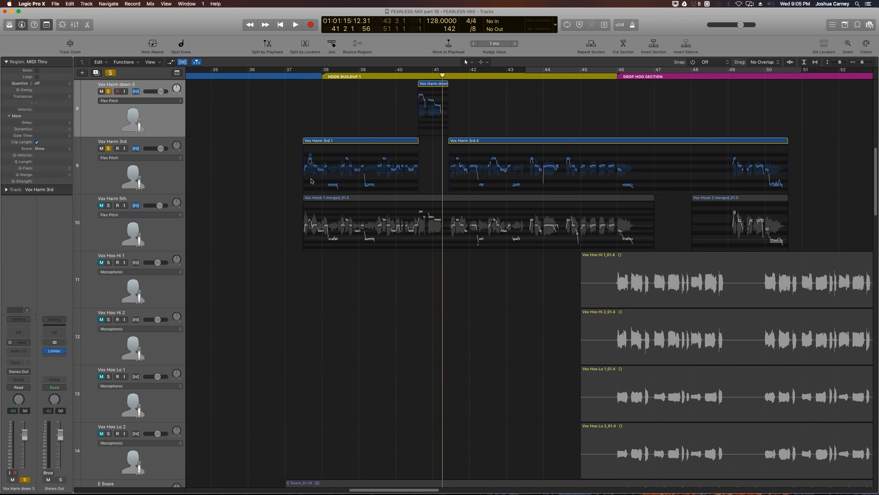
scroll(193, 150, up, 4)
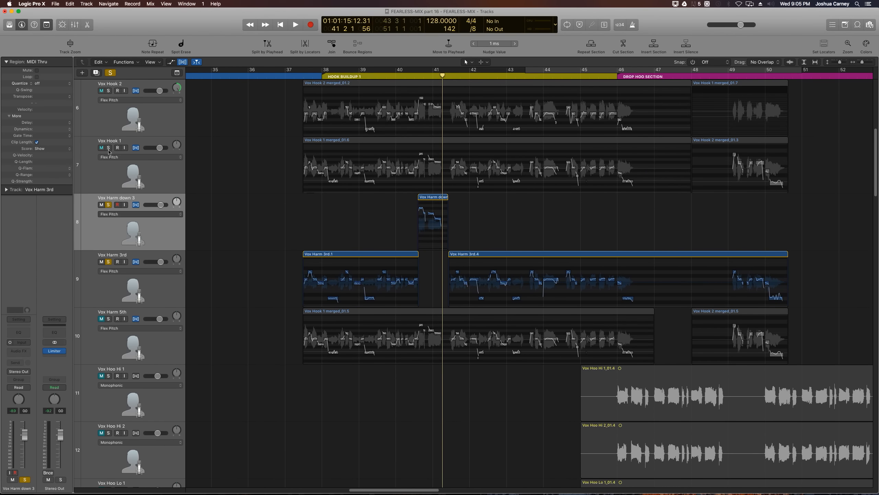
click(108, 148)
Play the soloed lead and harmony tracks from the start of the hook regions past the edited phrase to about bar 42.
click(117, 293)
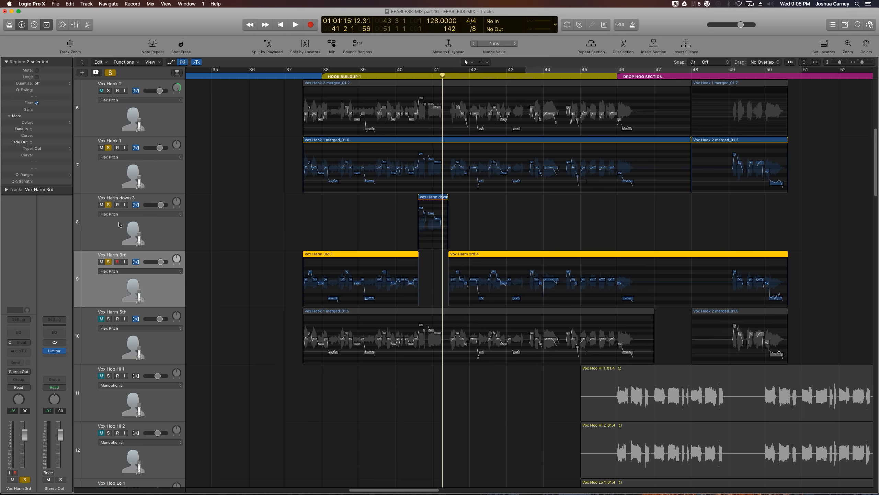
click(119, 227)
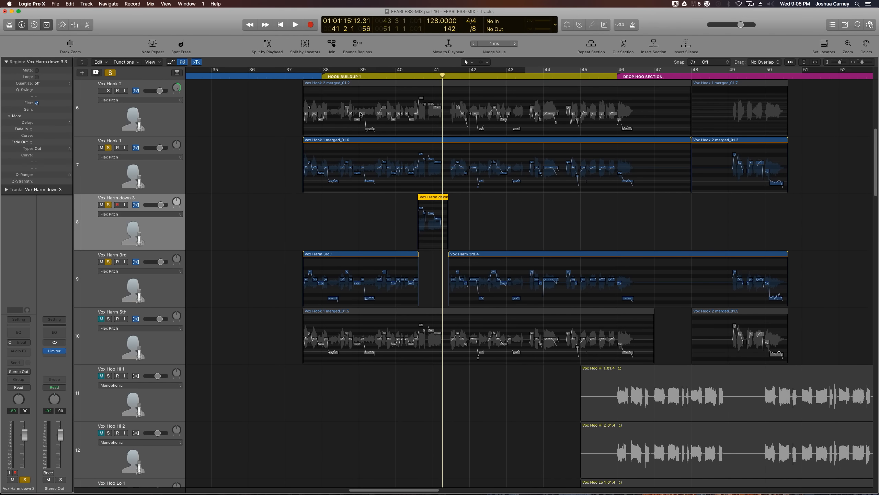
click(301, 76)
key(space)
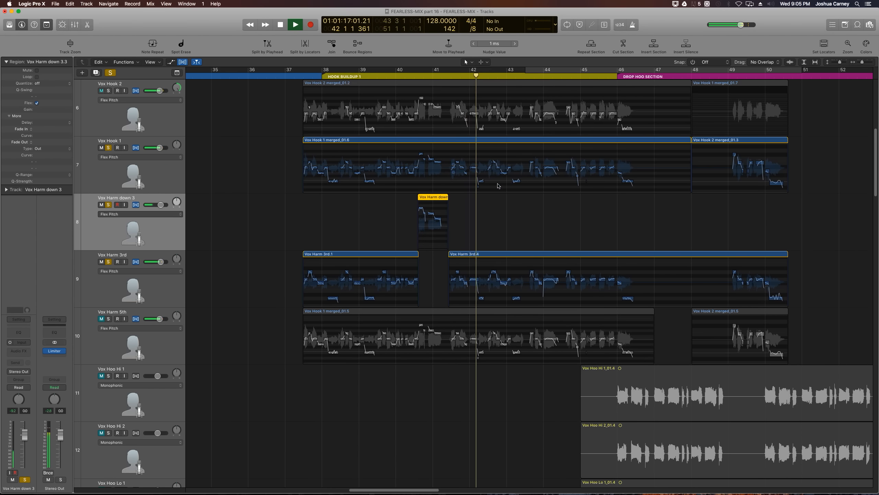
key(space)
click(480, 207)
Set pitch correction to 100 and reduce the vibrato for all notes in the Vox Harm down 3 region.
double_click(440, 199)
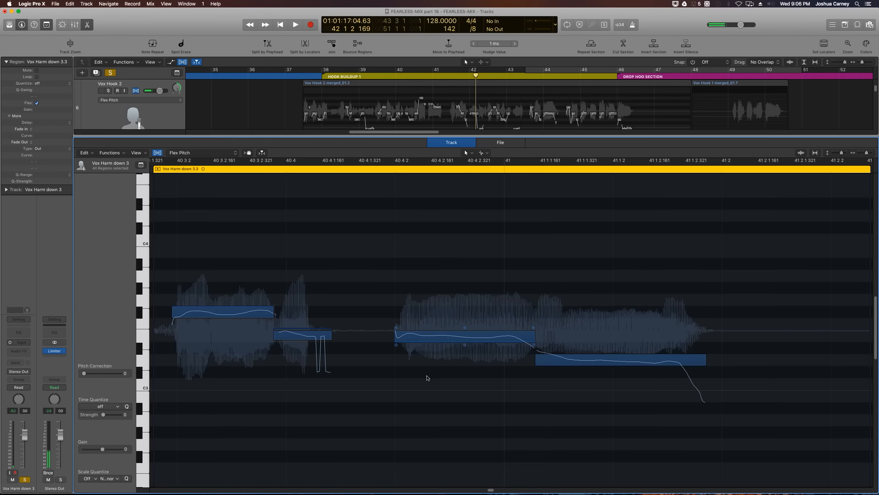
key(super+a)
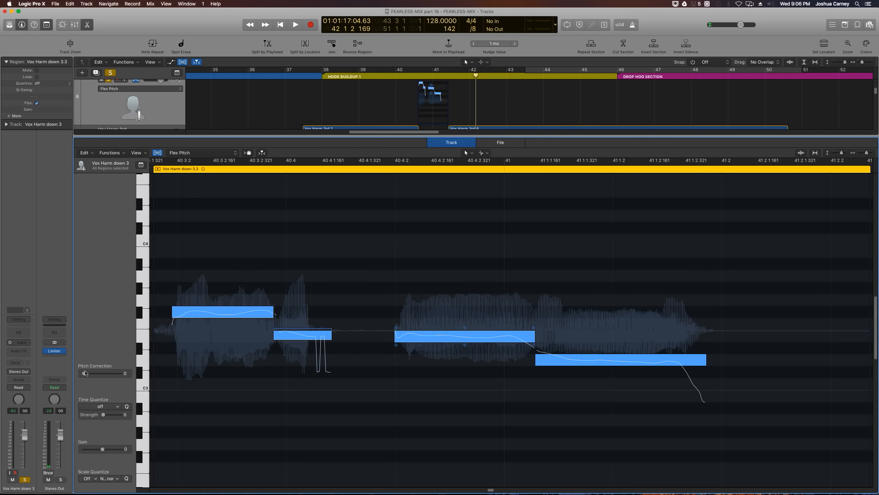
drag(123, 382, 162, 383)
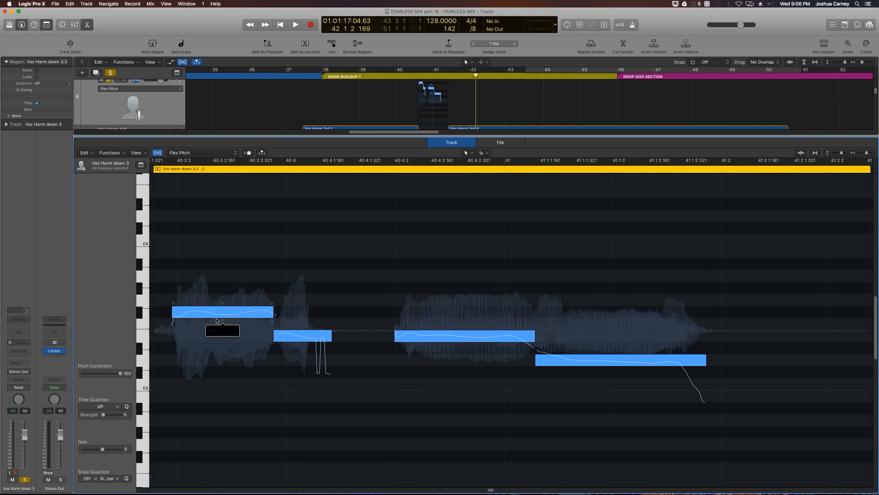
drag(223, 324, 222, 343)
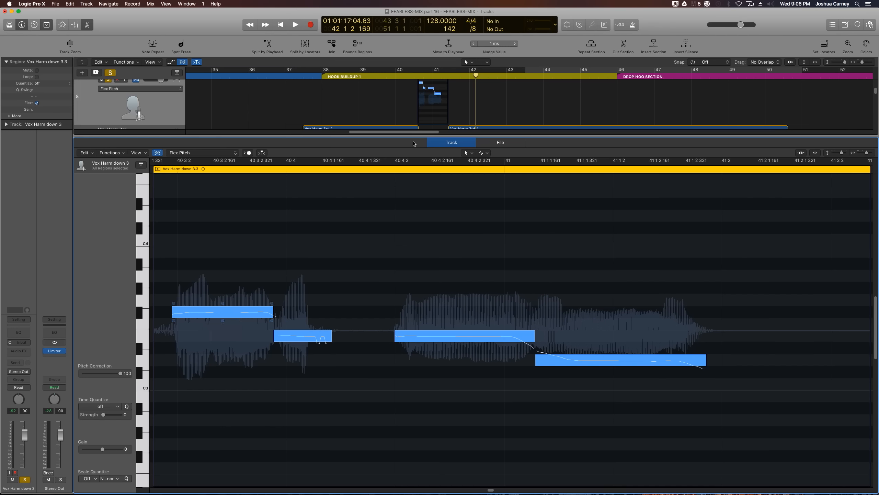
drag(421, 136, 355, 489)
Set pitch correction to 100 and reduce the vibrato for all notes in both Vox Harm 3rd regions.
click(387, 133)
double_click(387, 133)
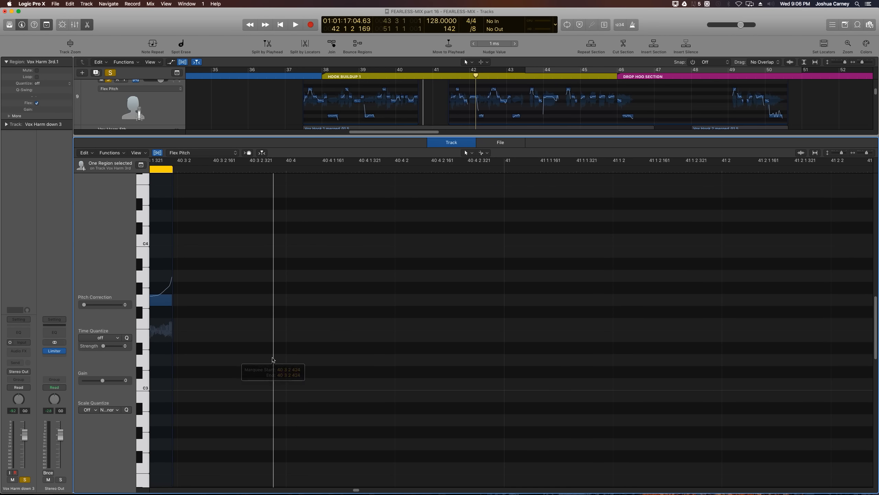
key(super+Left)
key(super+Left)
key(super+Left)
key(super+Left)
key(super+Left)
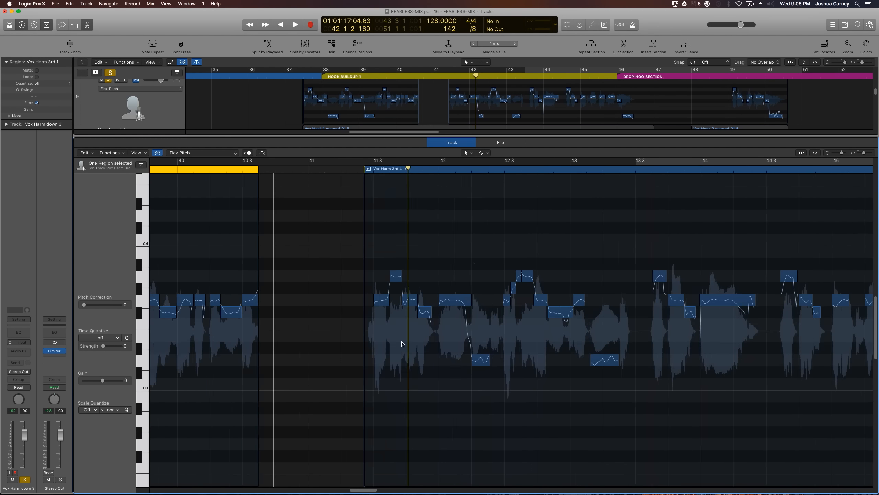
key(super+a)
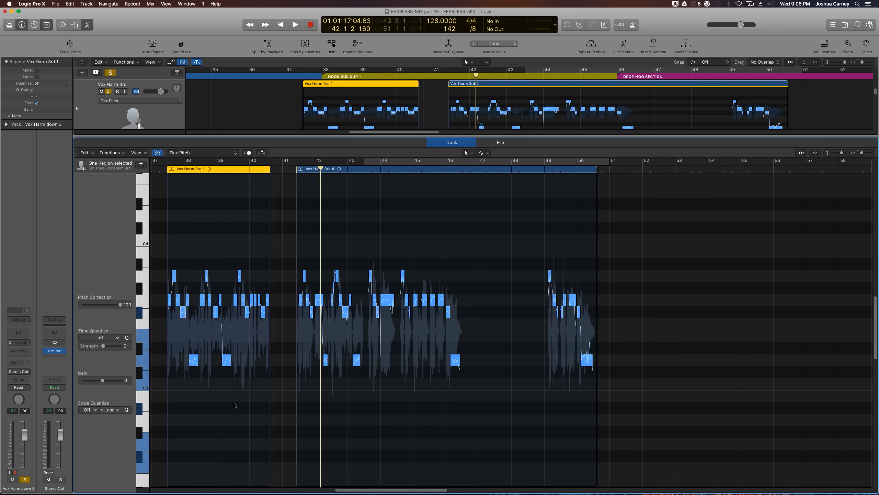
drag(194, 368, 194, 384)
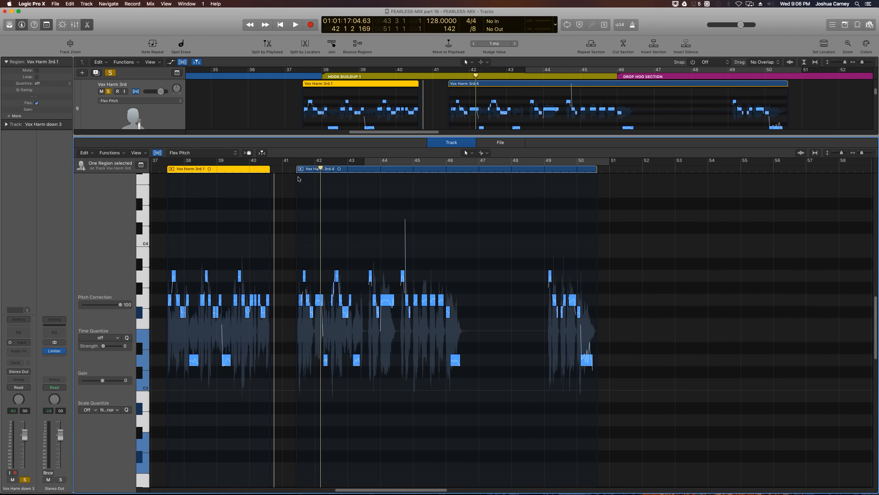
key(e)
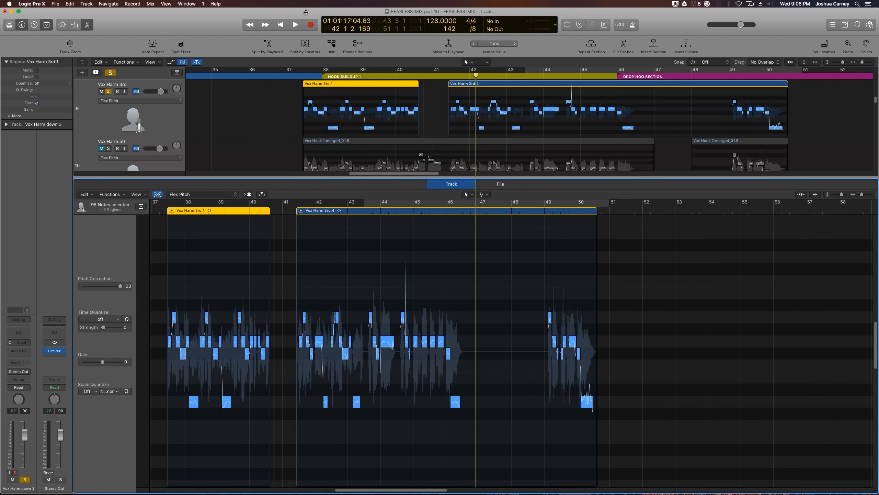
Place the playhead at the start of the hook vocal regions, around 37 3.
scroll(290, 113, up, 2)
scroll(290, 113, up, 5)
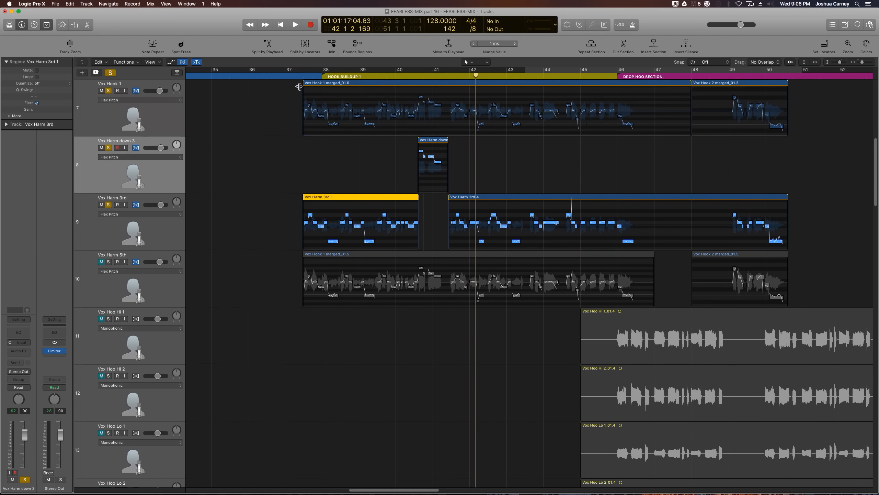
click(299, 80)
click(298, 77)
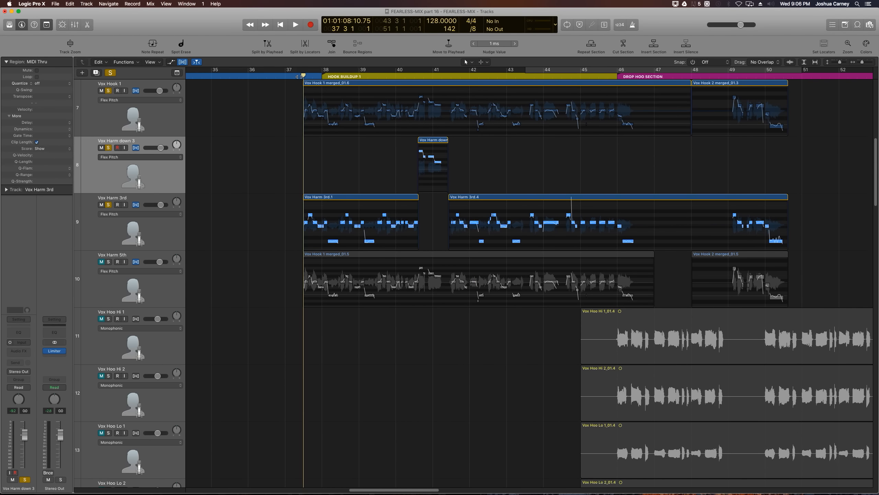
Play back the Vox Harm down 3 and Vox Harm 3rd harmonies with the lead through the hook buildup.
key(super+Right)
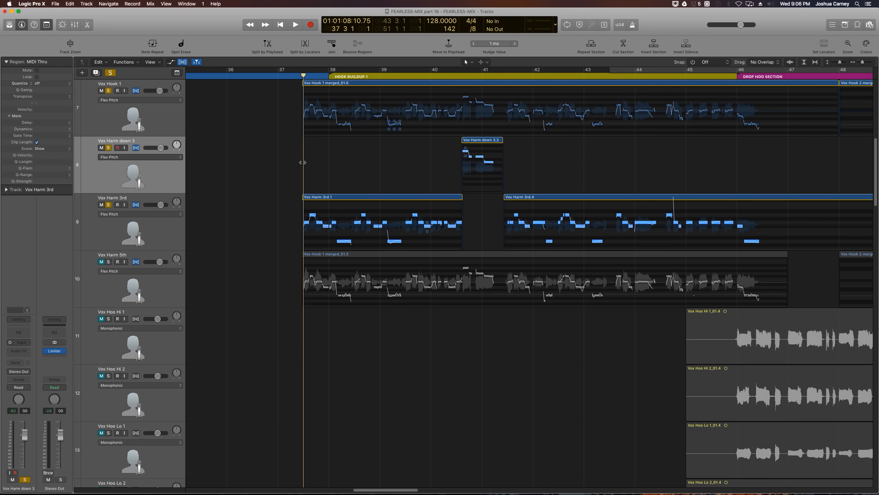
key(space)
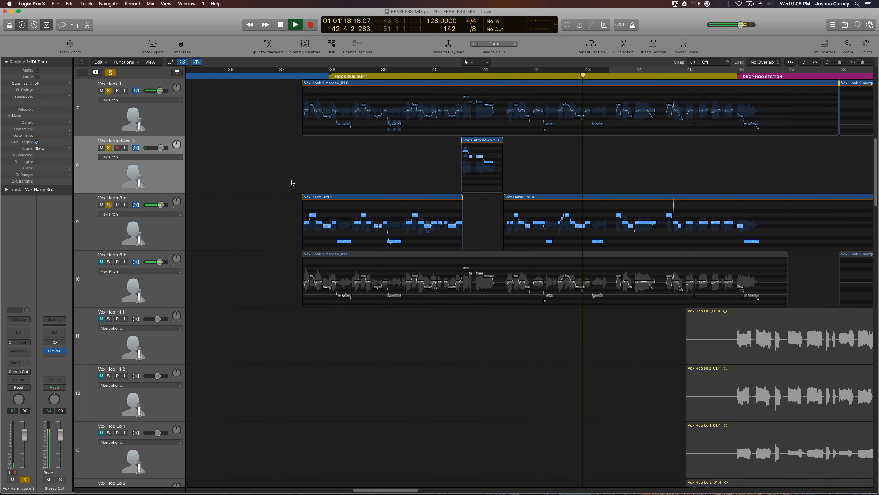
key(space)
key(super+Left)
key(super+Left)
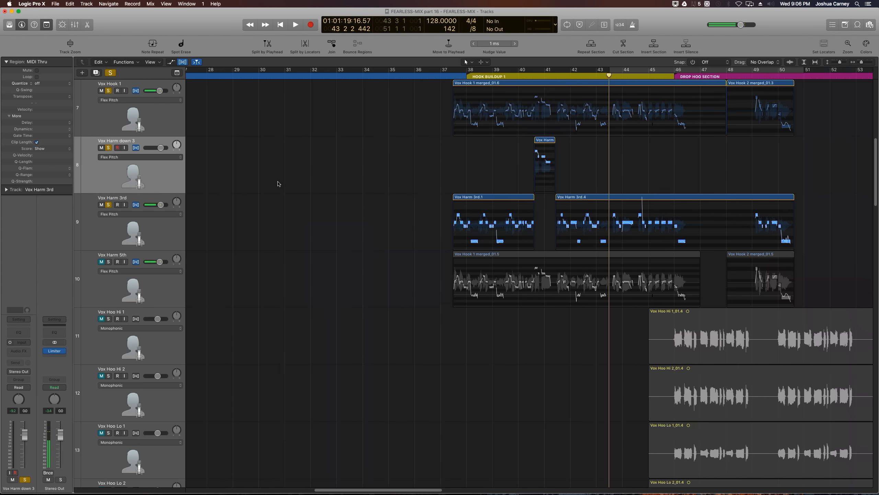
scroll(278, 183, right, 5)
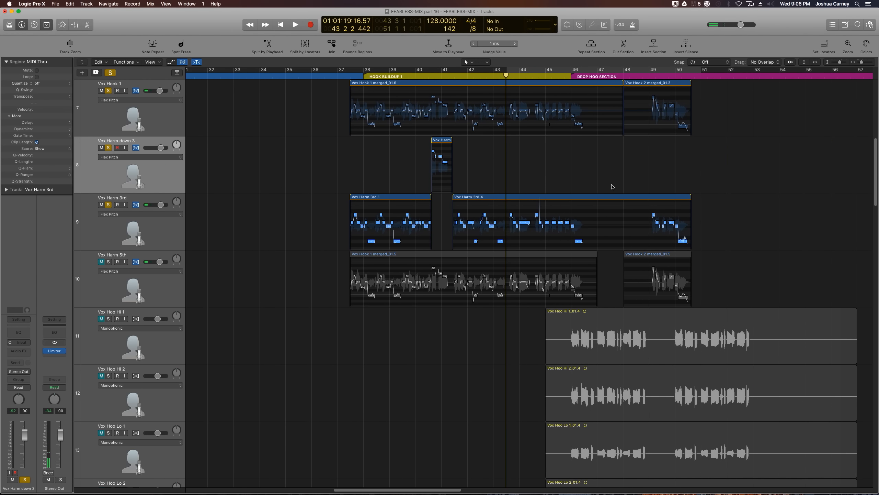
Bounce the Vox Harm down 3 and Vox Harm 3rd regions in place to a new track named Vox Harm 1, muting the sources.
drag(612, 185, 383, 199)
drag(385, 168, 460, 199)
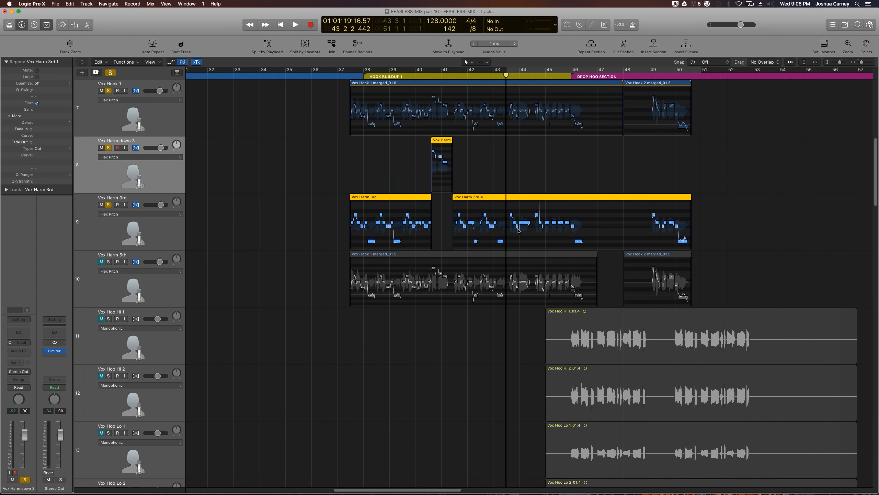
click(182, 229)
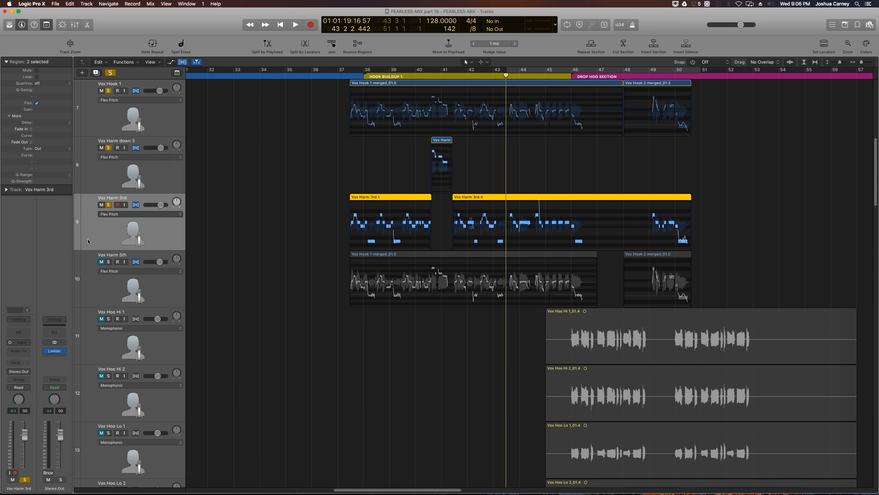
click(102, 186)
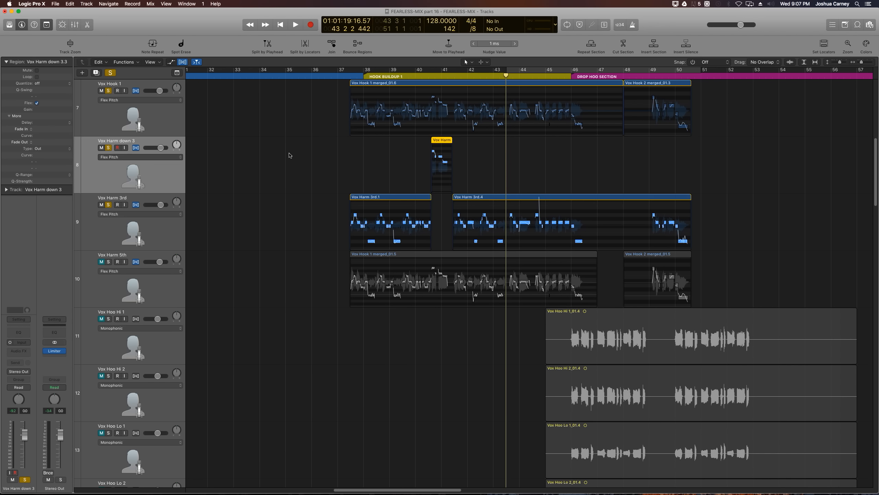
drag(289, 153, 571, 223)
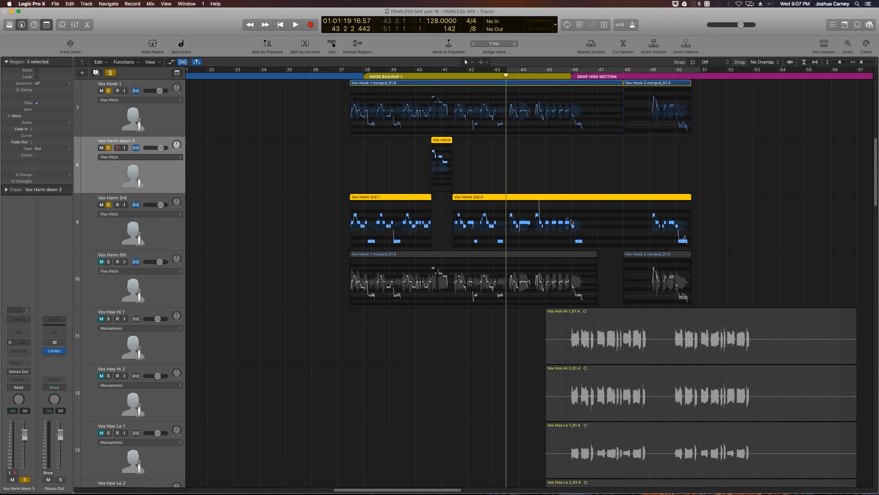
key(ctrl+b)
text(Vox Harm 1)
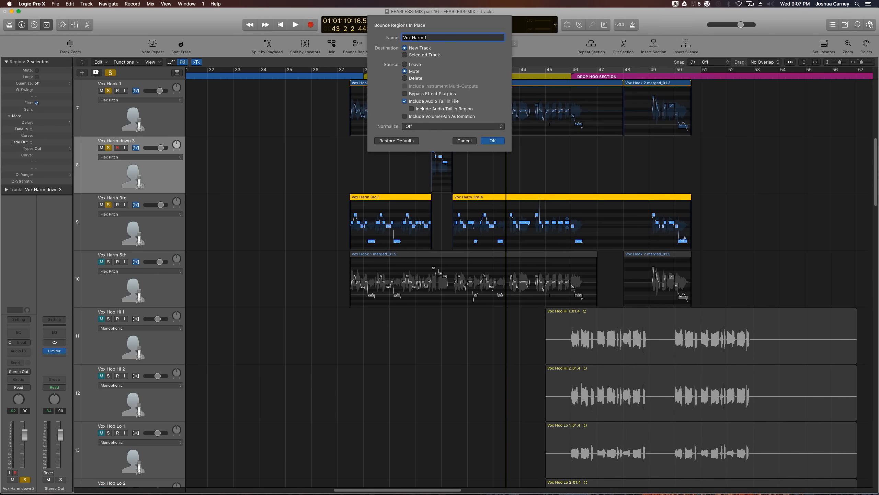
key(Return)
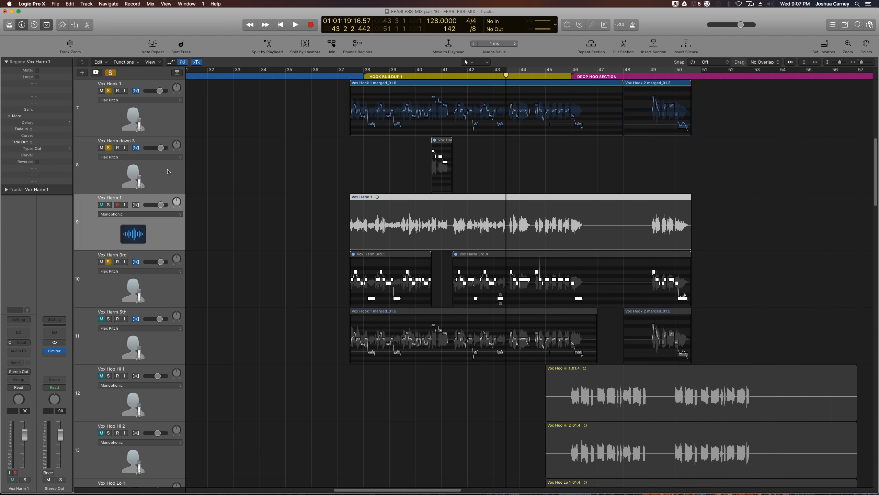
Delete the original Vox Harm down 3 and Vox Harm 3rd tracks together with their regions.
click(168, 170)
key(BackSpace)
key(super+BackSpace)
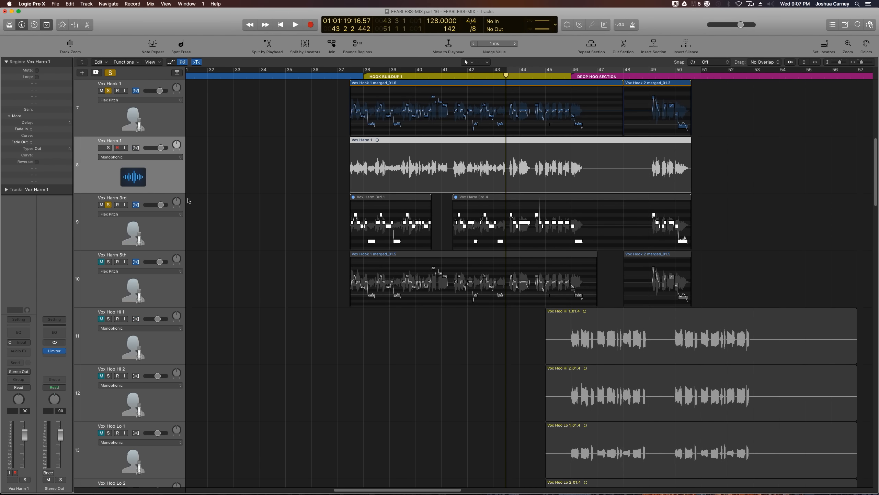
click(154, 232)
key(BackSpace)
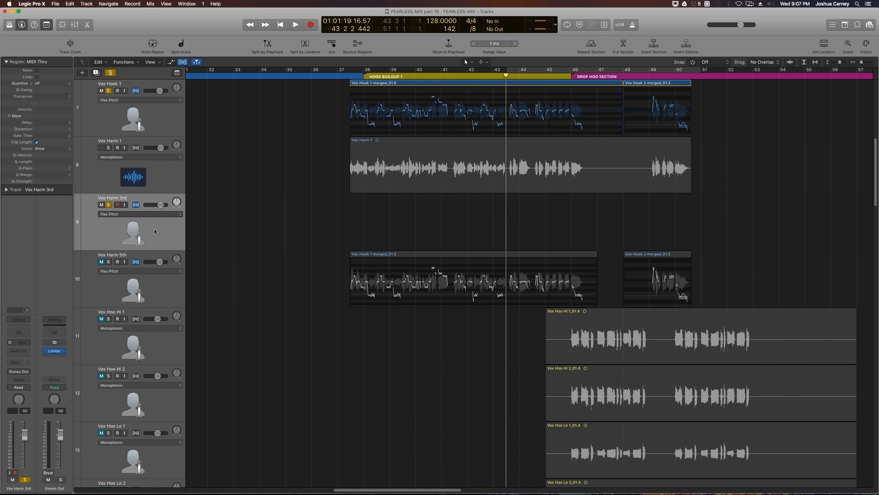
key(super+BackSpace)
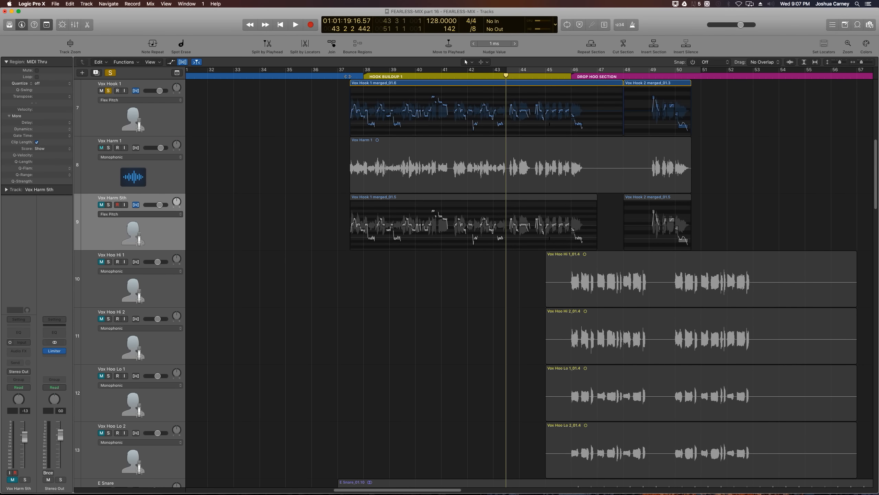
Select both regions on the Vox Harm 5th track, close the Vocal Transformer window and audition the part from before the hook buildup.
click(349, 76)
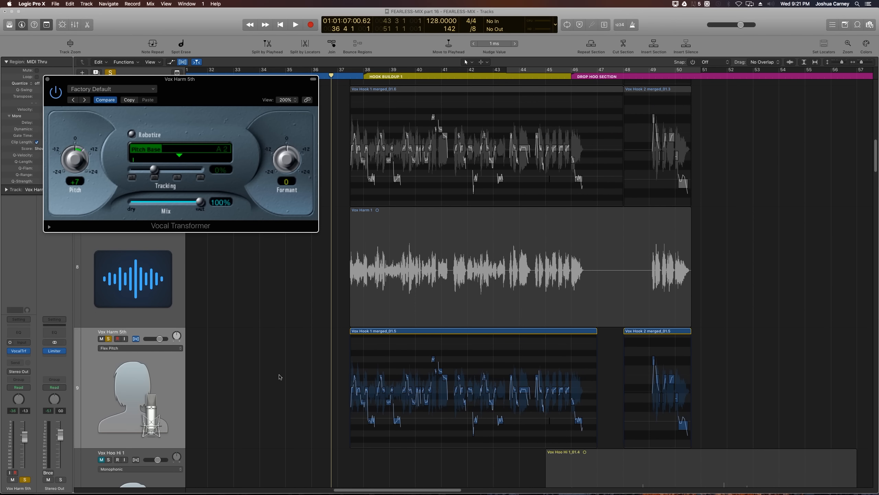
drag(280, 376, 663, 367)
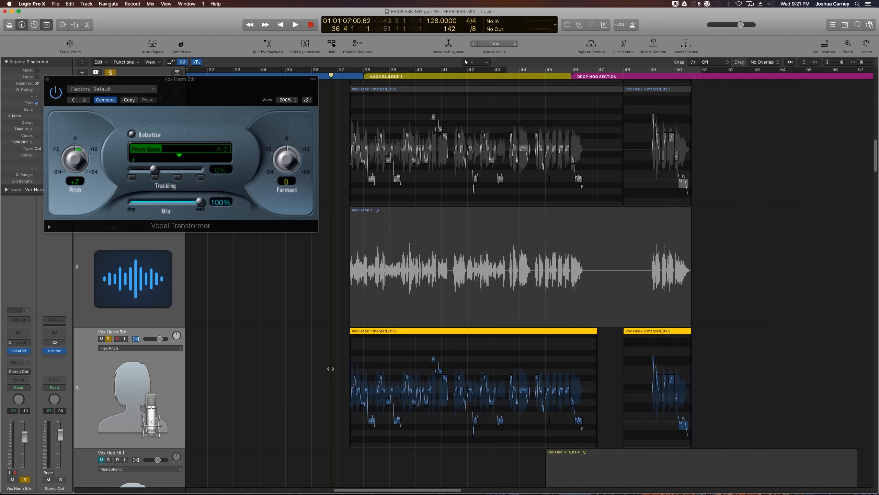
drag(301, 363, 662, 386)
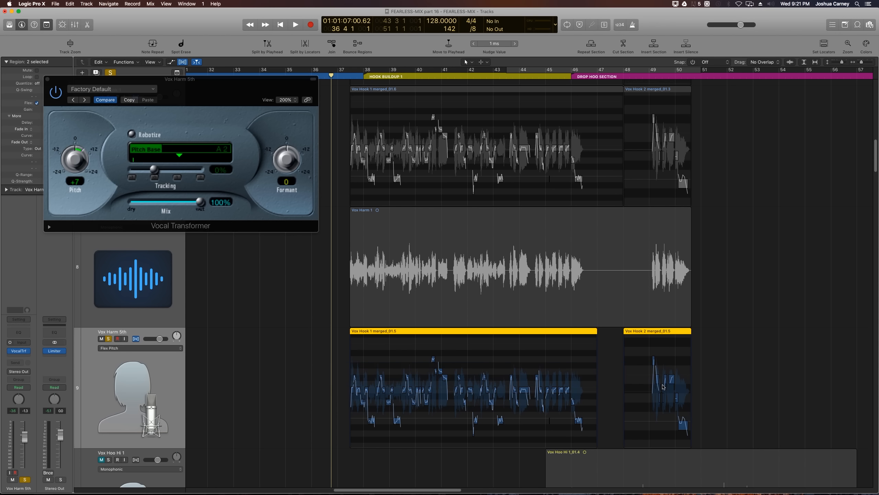
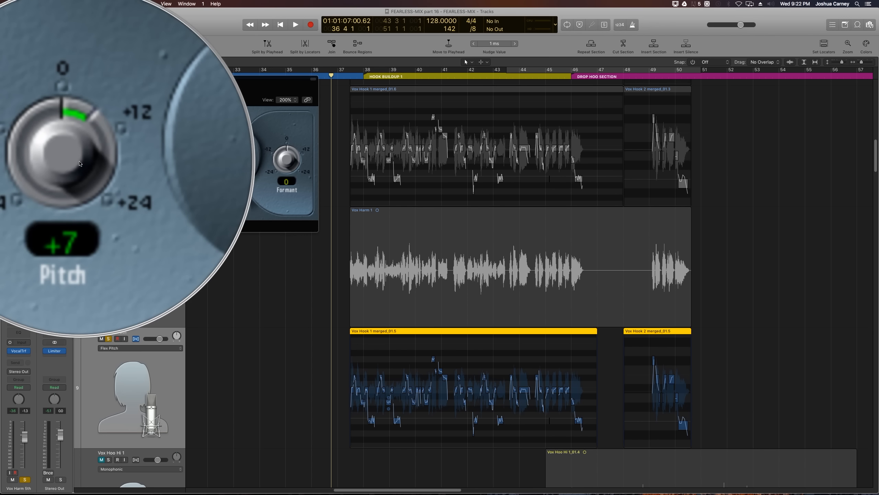
click(97, 194)
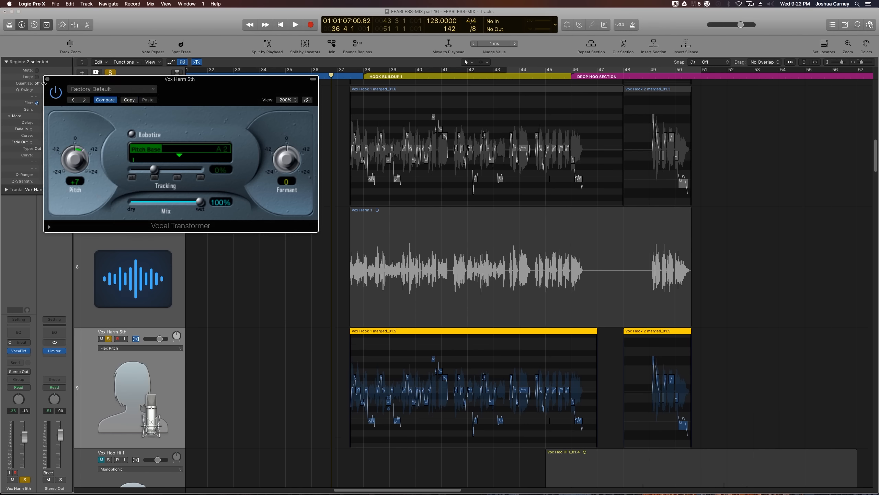
click(47, 80)
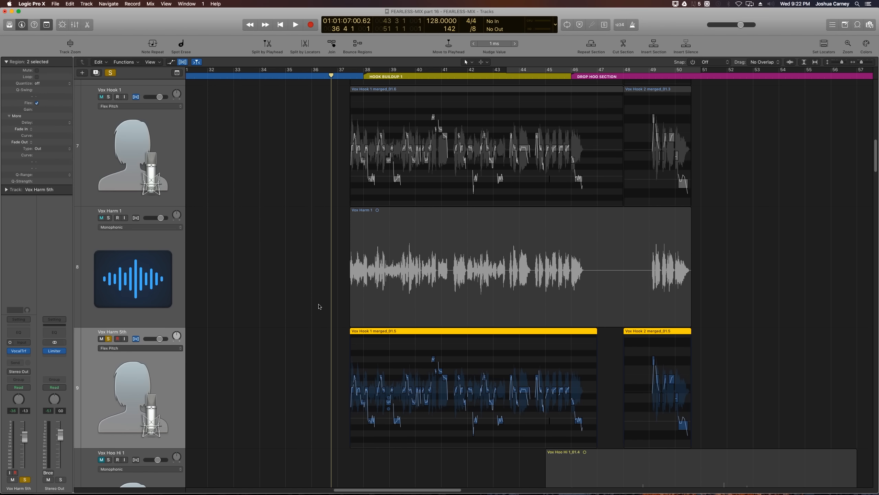
key(space)
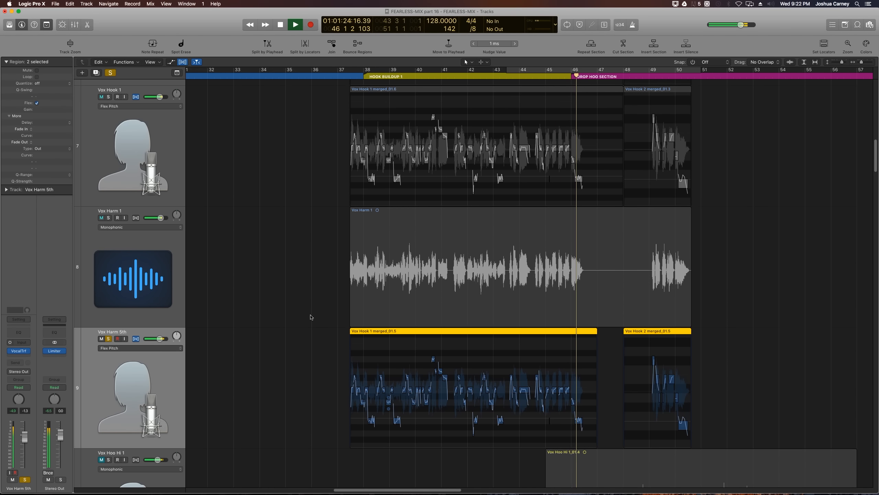
key(space)
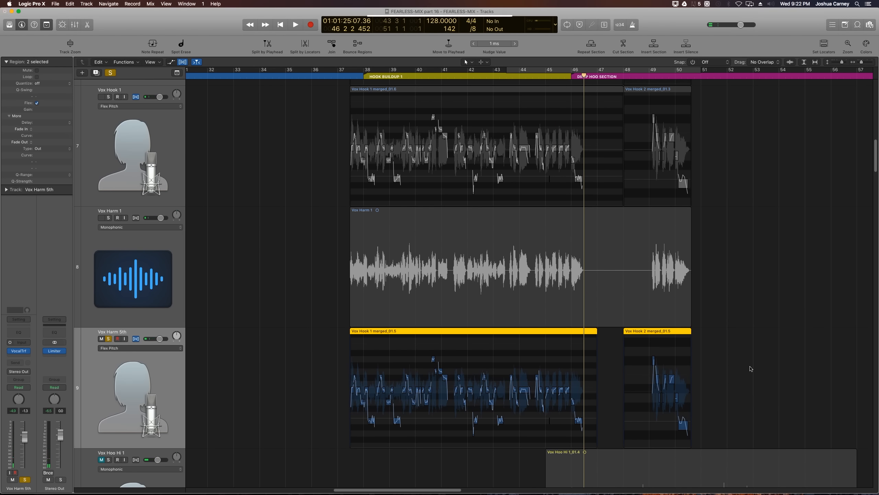
Bounce the Vox Harm 5th regions in place to a new track named Vox 5th with muted sources, and delete the original track.
key(ctrl+b)
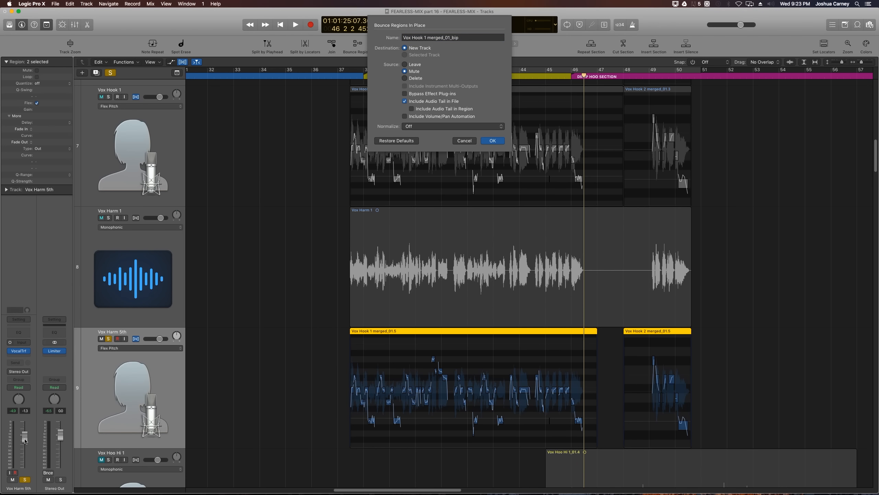
click(465, 141)
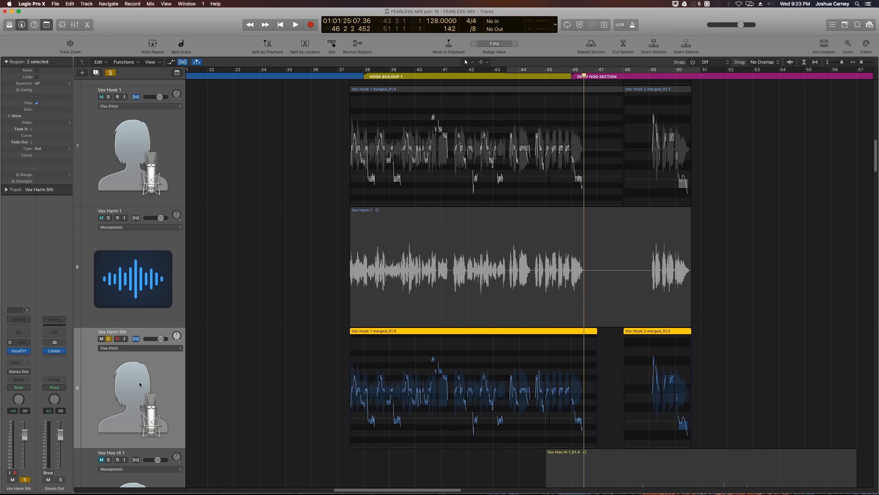
key(ctrl+b)
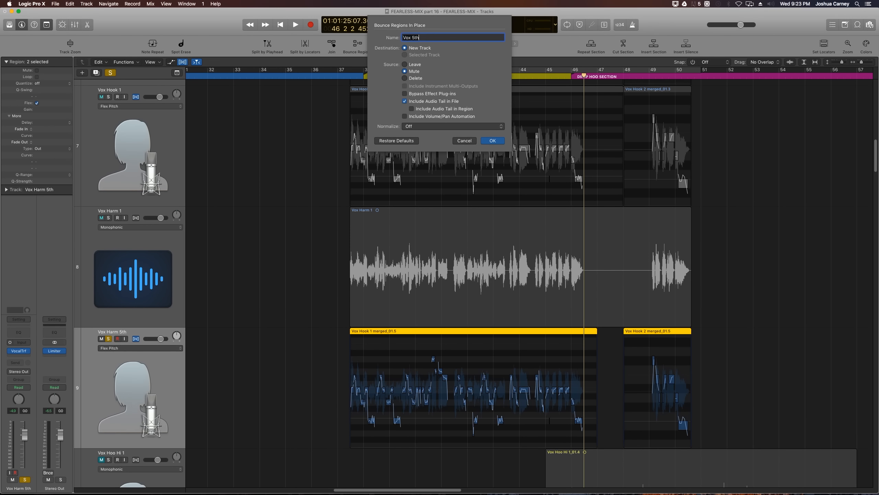
key(Return)
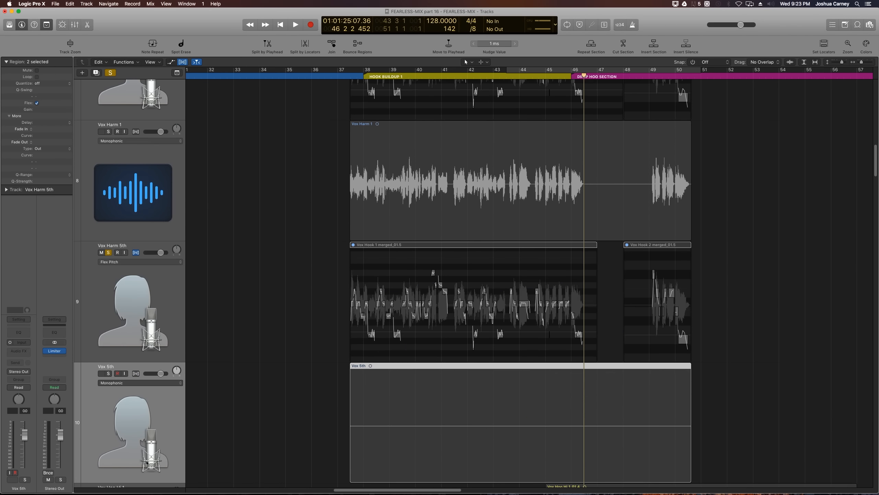
click(161, 330)
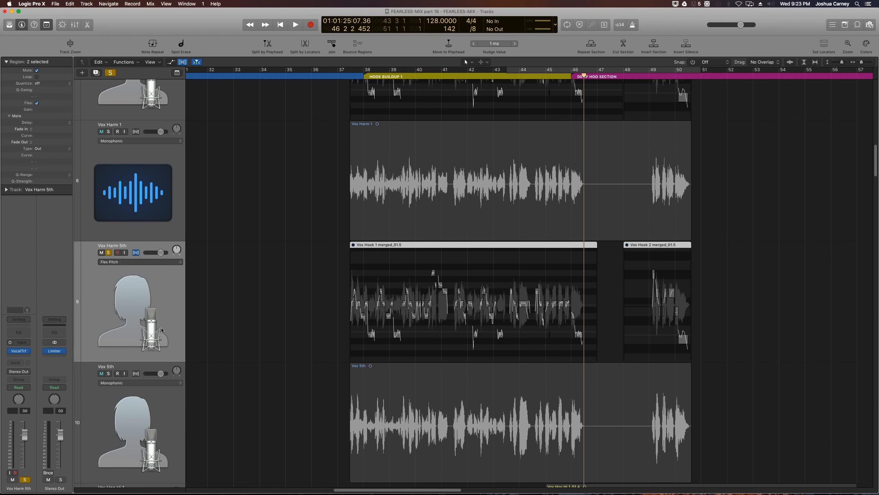
key(super+BackSpace)
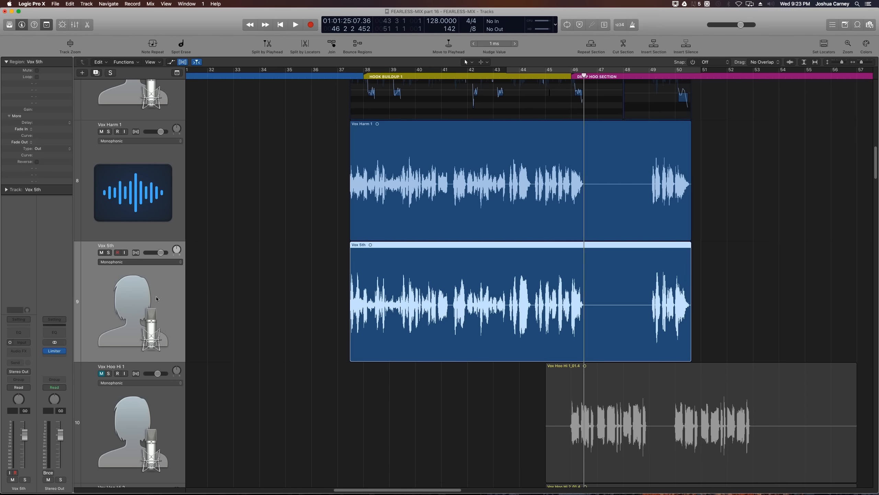
Enable Flex on the Vox 5th track and set its mode to Flex Pitch.
click(136, 252)
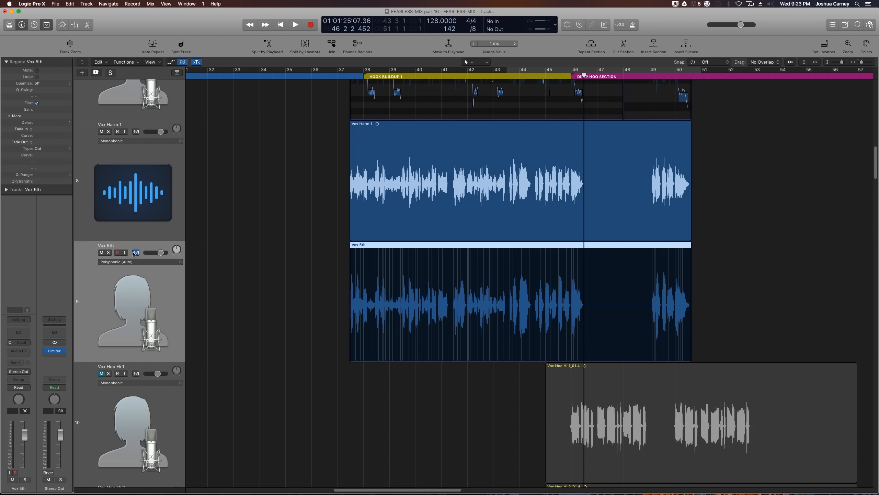
click(134, 261)
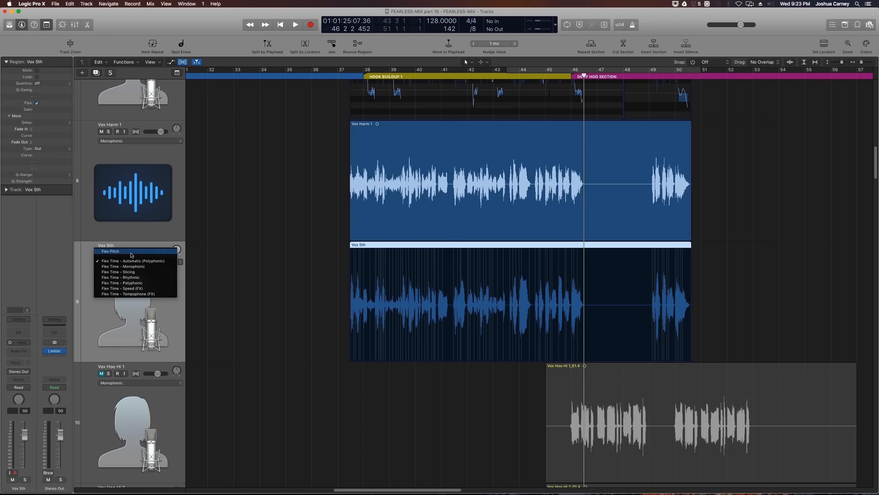
click(131, 252)
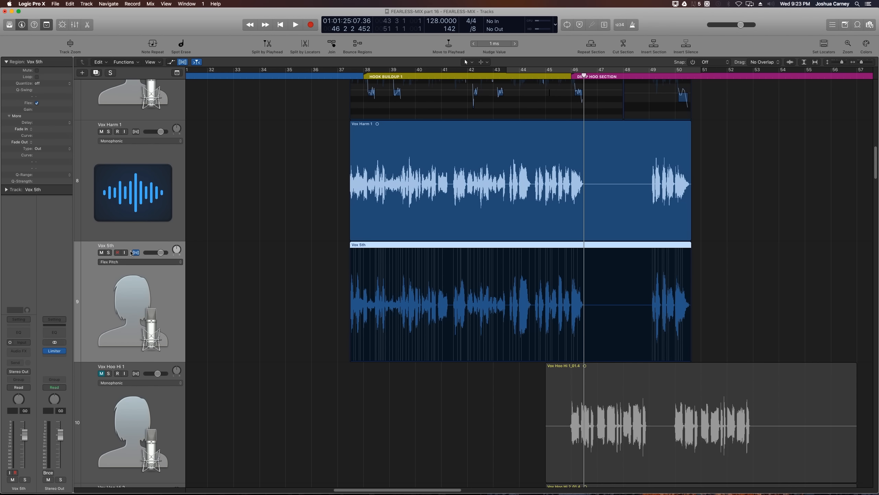
click(270, 275)
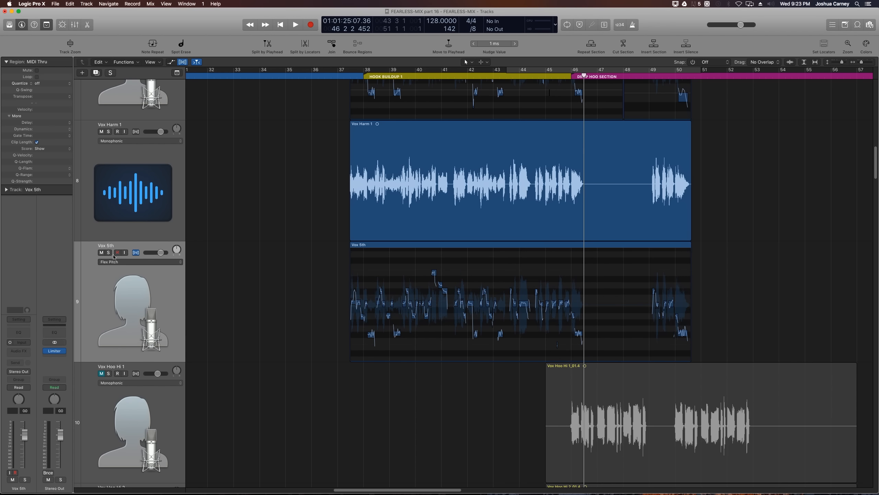
Solo the Vox 5th track and open its region in the track editor, with the playhead at 37 4 1.
click(108, 252)
double_click(422, 246)
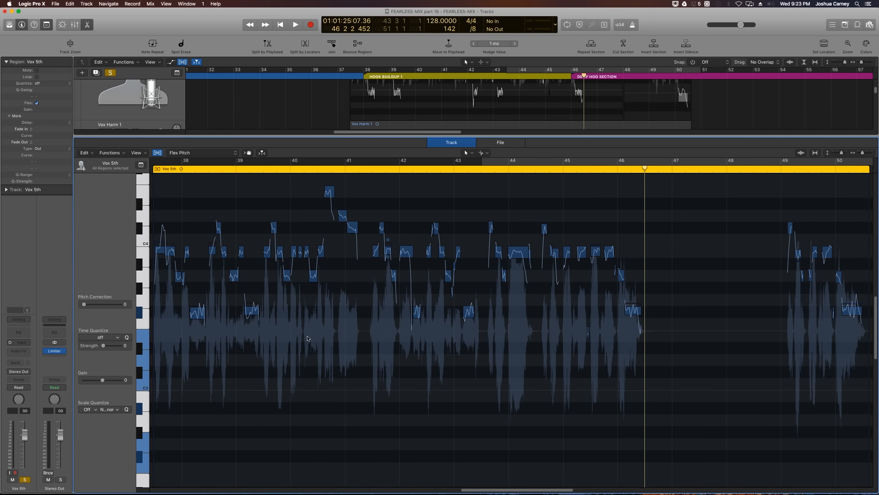
scroll(364, 324, left, 5)
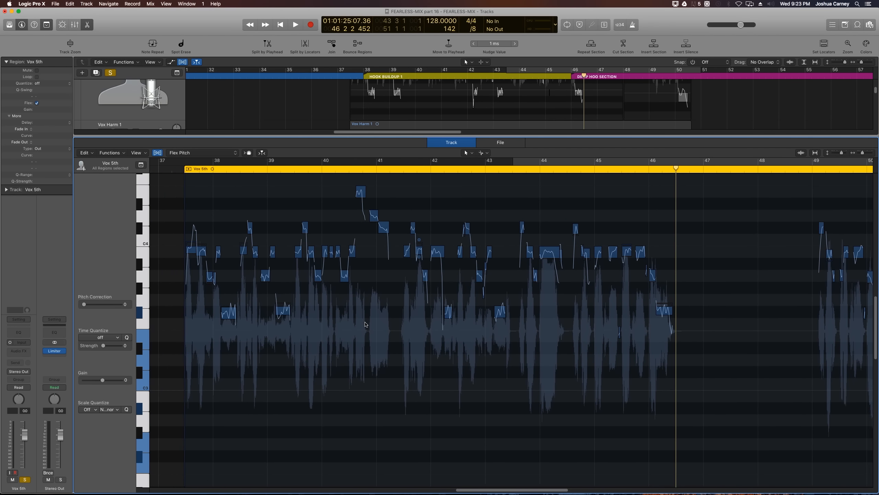
click(237, 171)
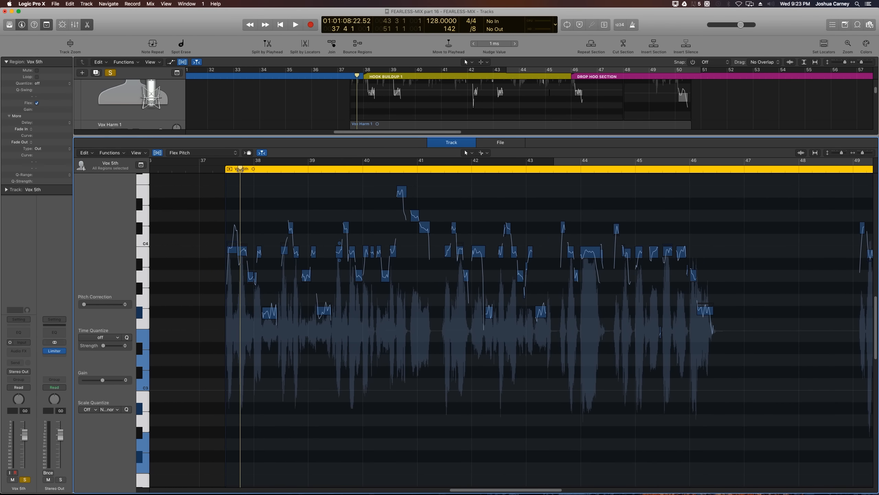
key(super+Right)
key(super+Right)
key(super+Right)
scroll(283, 249, left, 3)
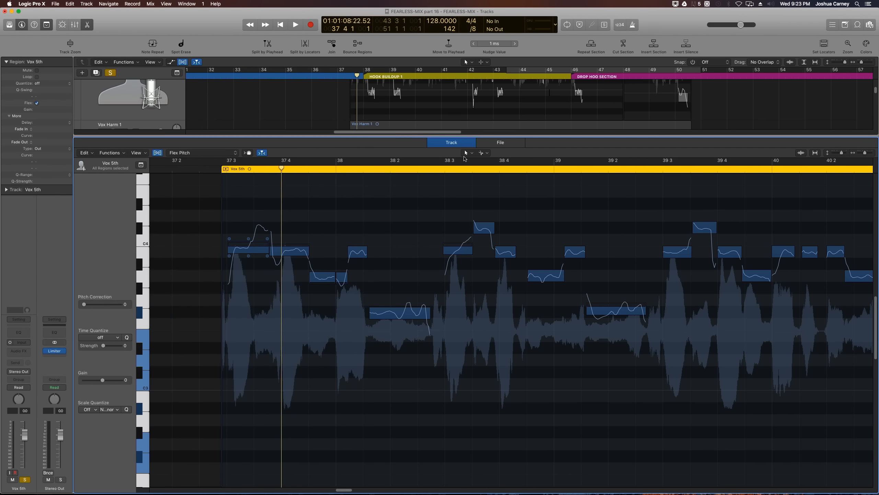
Split the first Vox 5th note just before its pitch rise, and undo the extra split made nearer its start.
click(253, 247)
click(243, 248)
click(217, 171)
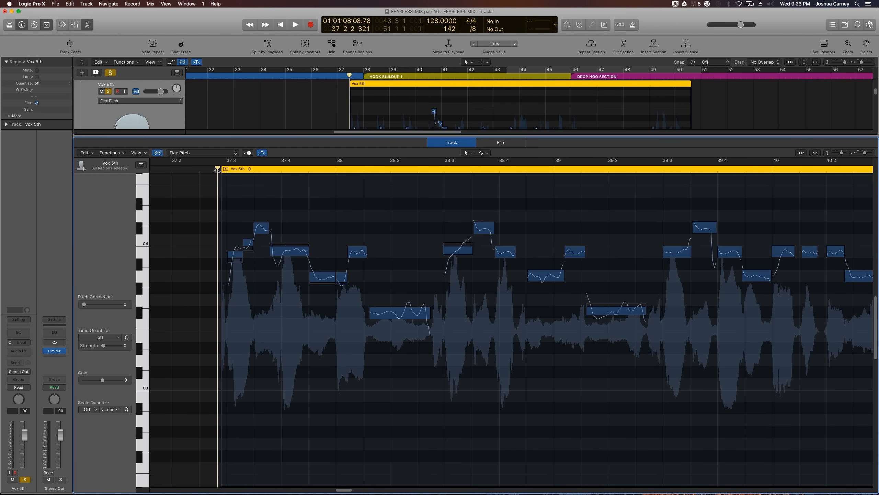
key(space)
key(super+z)
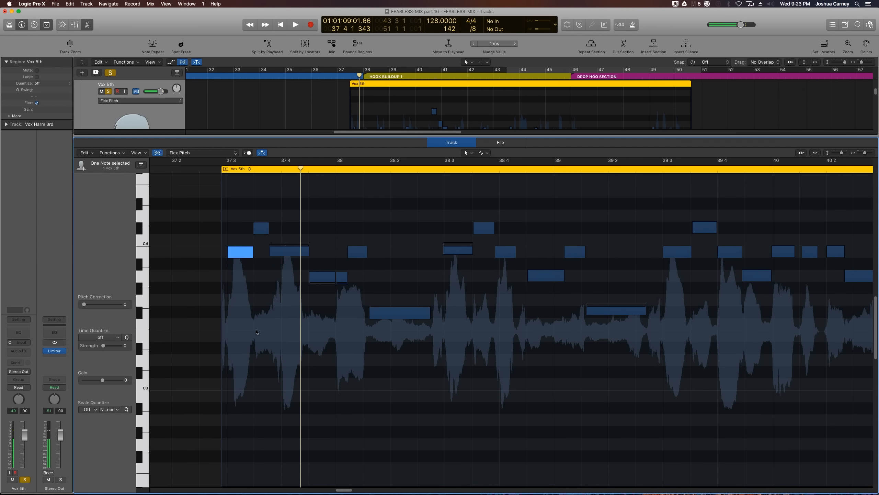
Audition Vox 5th from the start of its region, and replay the passage leading into bar 45.
click(215, 171)
key(space)
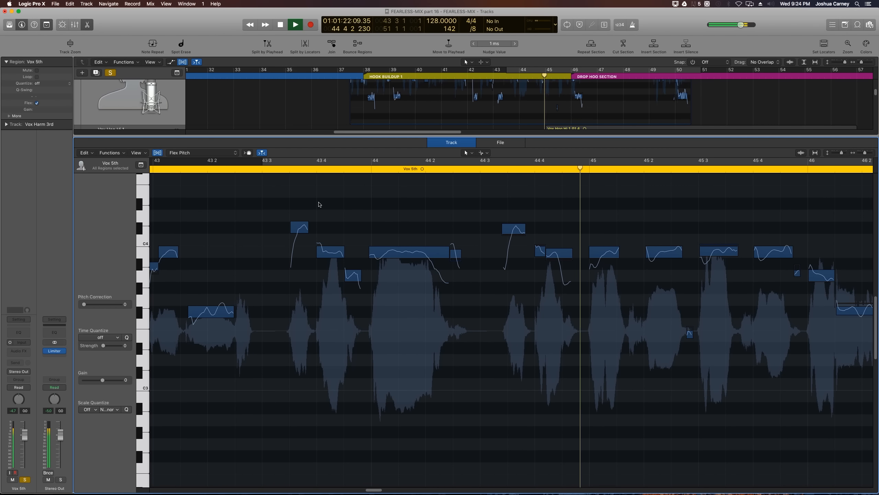
key(space)
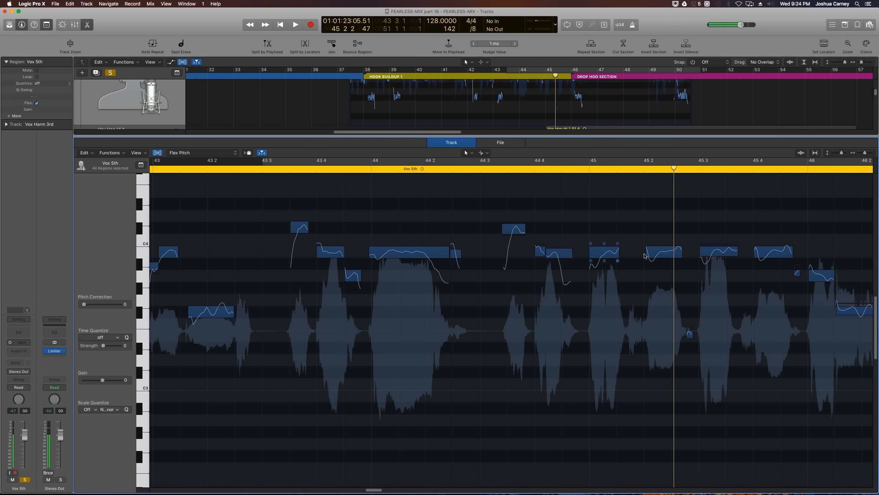
click(500, 170)
key(space)
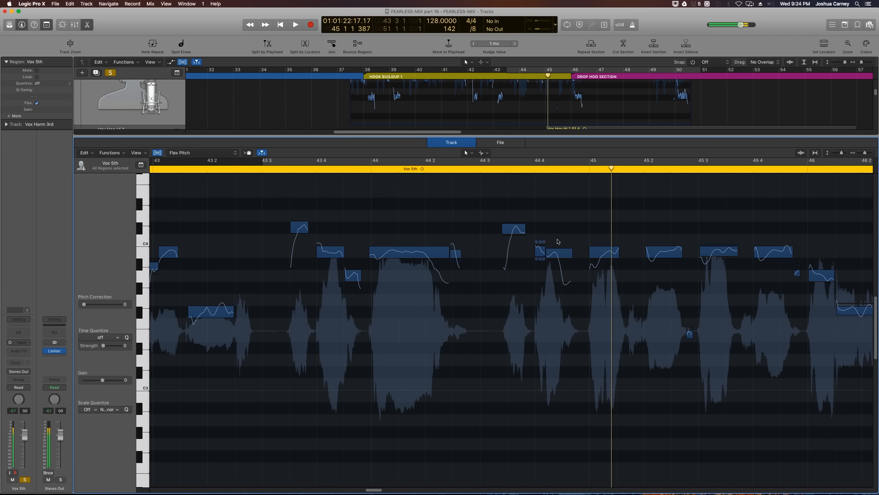
Glance at the region in the File editor, return to the Track editor and audition Vox 5th with Catch Playhead enabled.
click(498, 142)
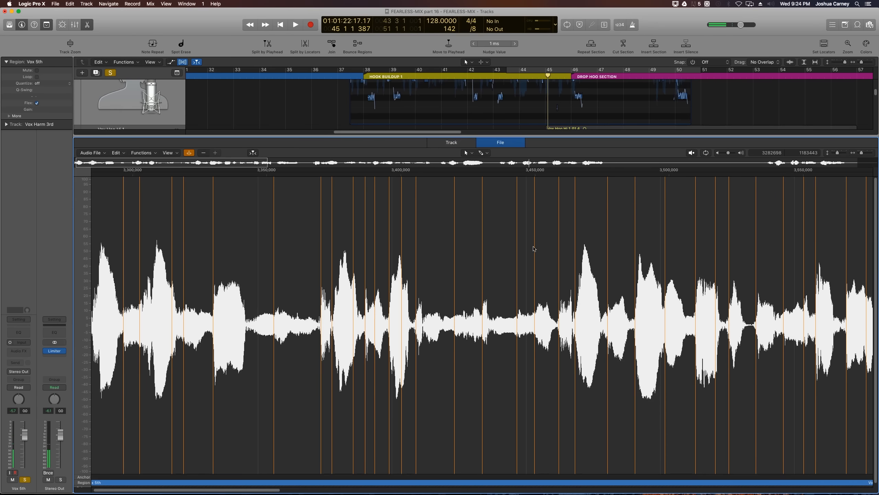
click(470, 145)
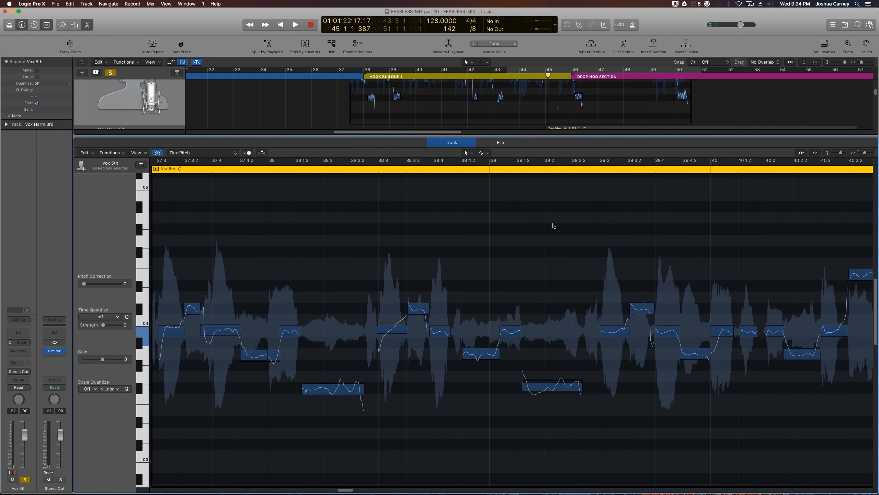
key(space)
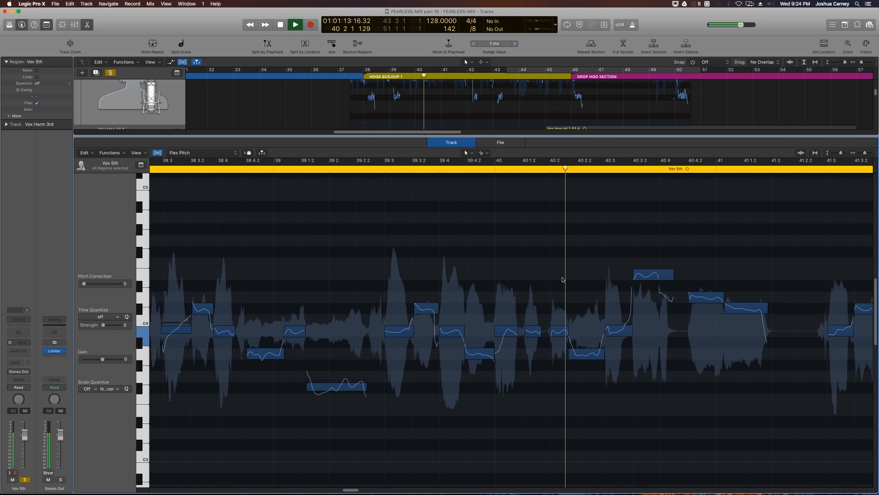
click(262, 152)
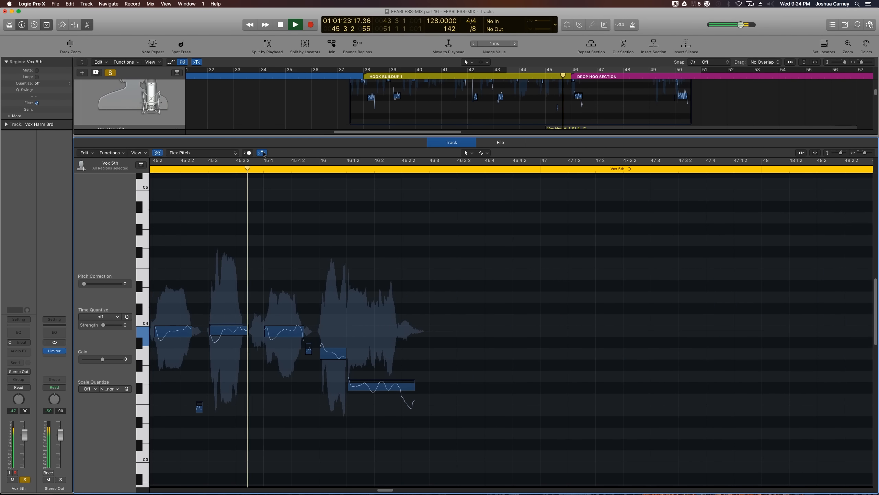
key(space)
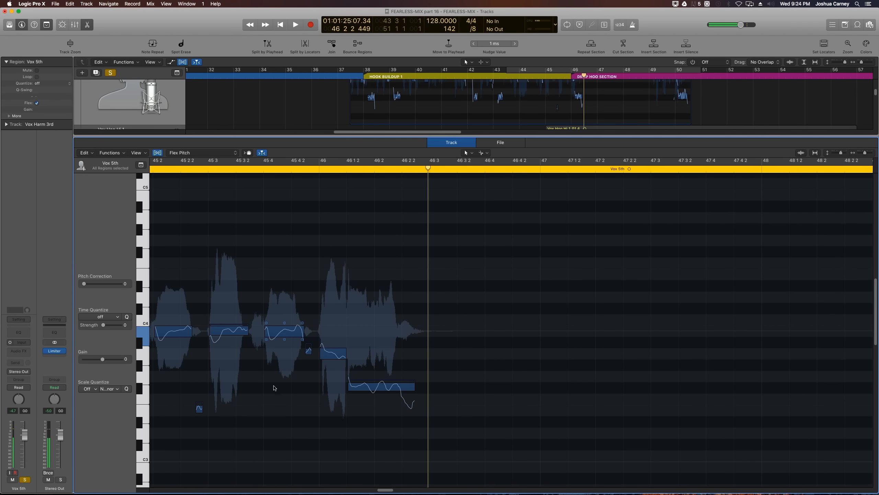
Close the editor and solo Vox Hook 1 together with Vox 5th, leaving Vox Harm 1 unsoloed.
drag(273, 385, 200, 429)
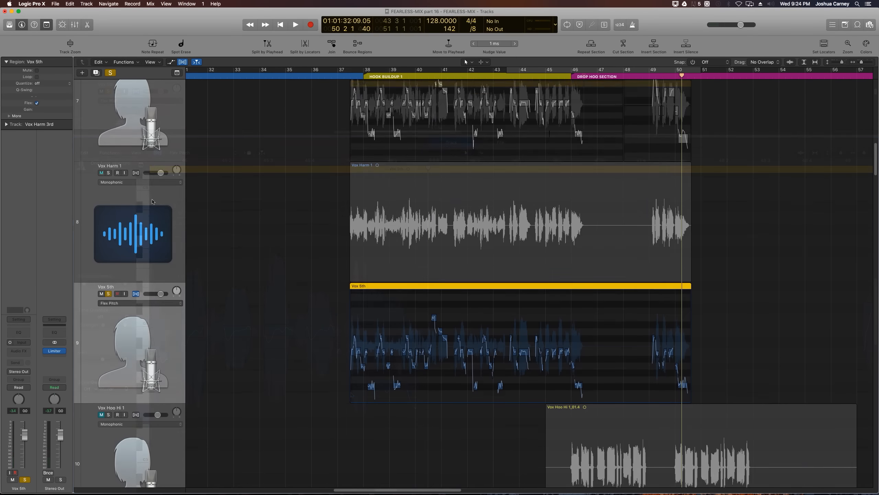
scroll(147, 145, up, 2)
scroll(147, 144, up, 2)
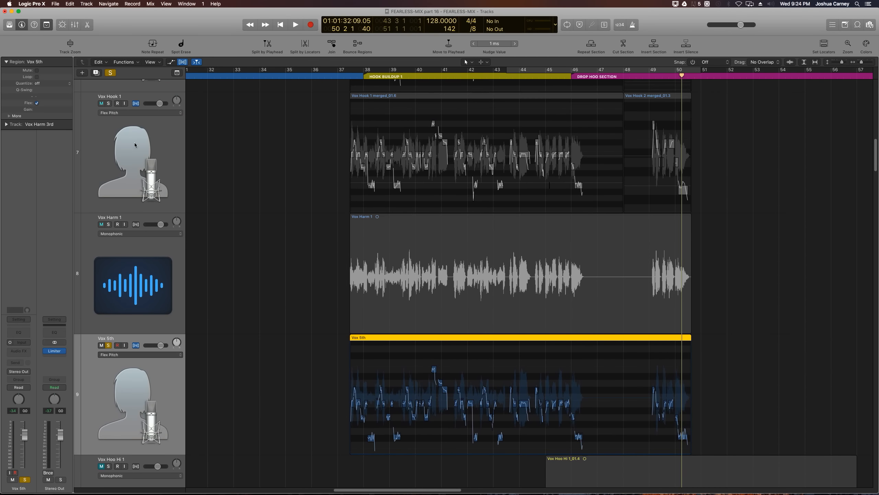
shift+click(134, 145)
click(108, 104)
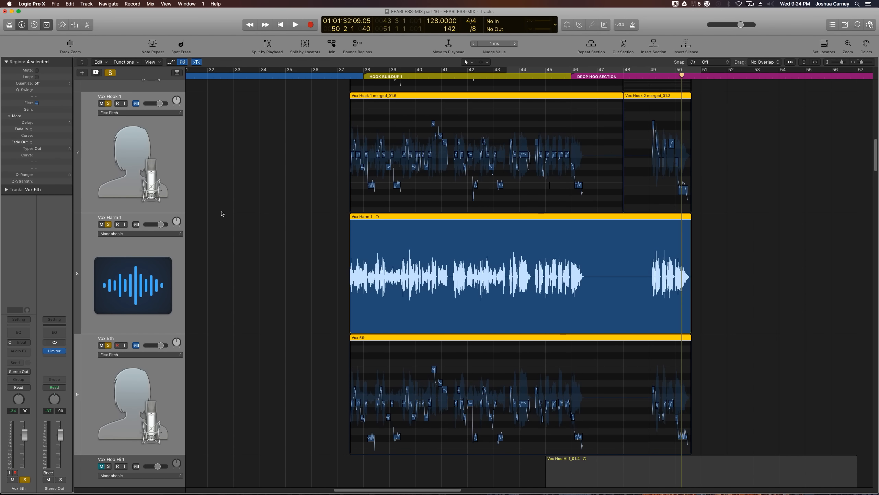
click(145, 246)
key(s)
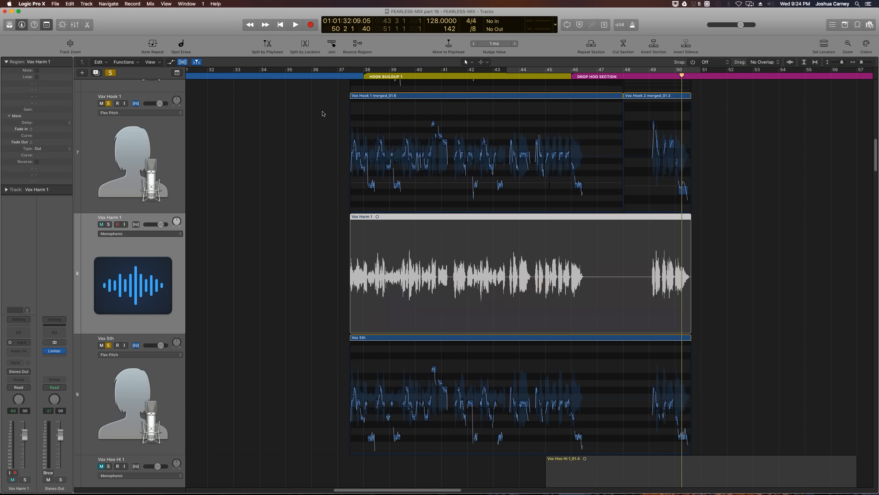
Audition Vox Hook 1 and Vox 5th together from the start of the hook regions.
click(349, 75)
key(super+Right)
key(super+Right)
key(space)
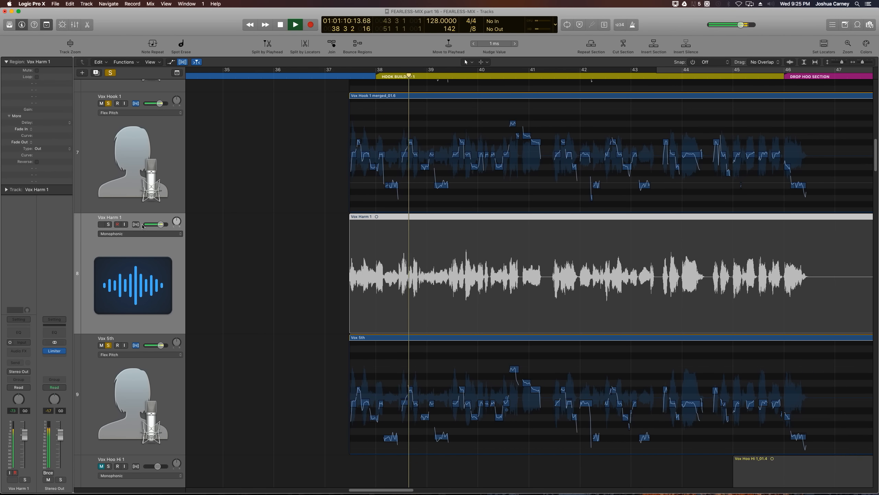
key(m)
key(space)
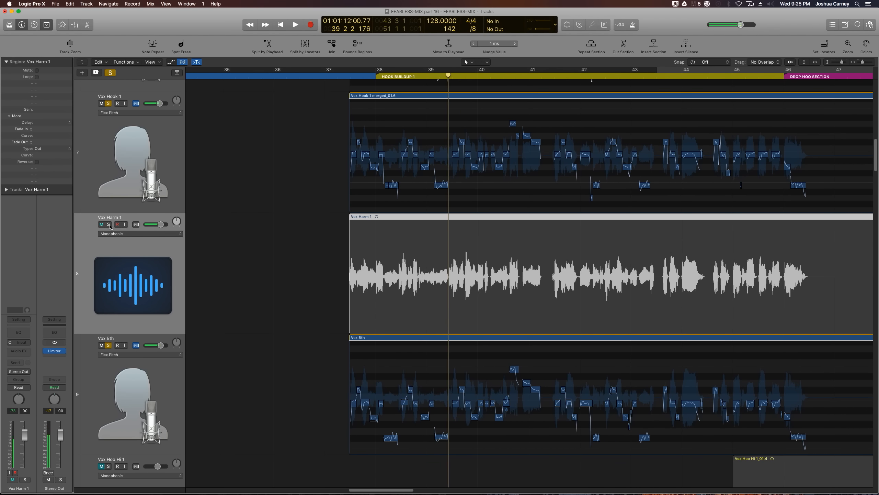
Solo Vox Harm 1 as well, audition all three hook vocals together, and unsolo Vox Harm 1.
click(109, 224)
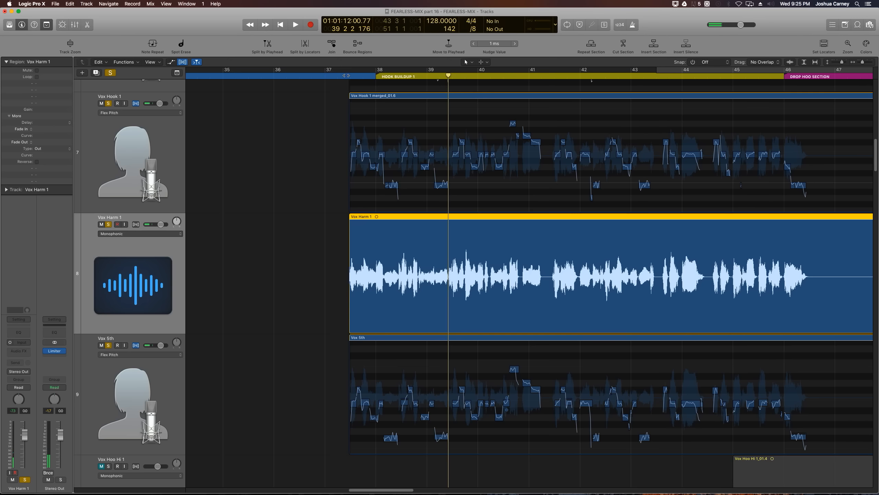
key(shift+space)
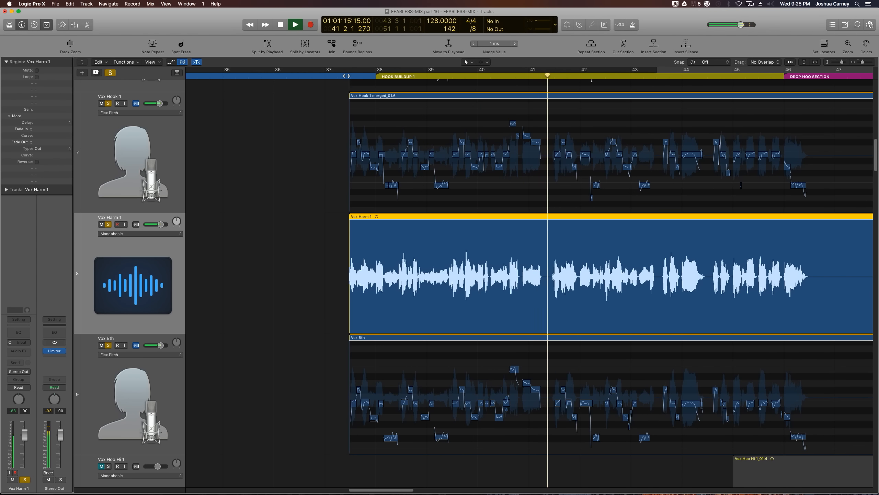
key(space)
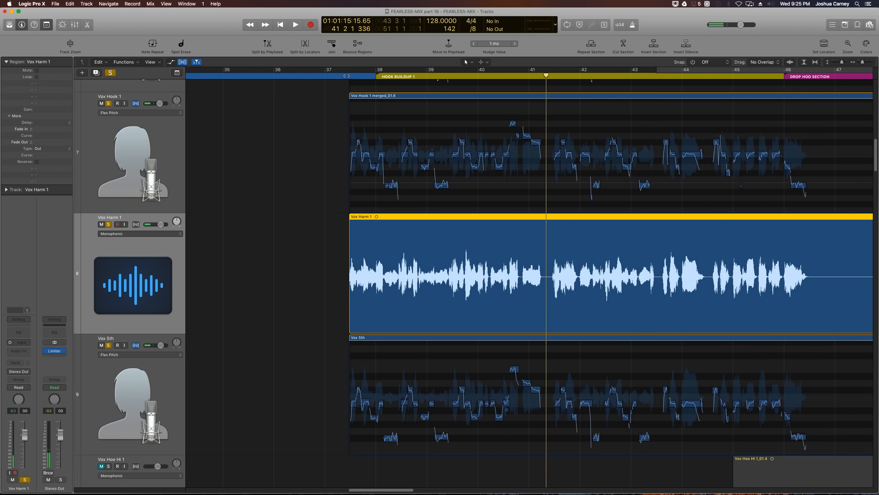
click(108, 224)
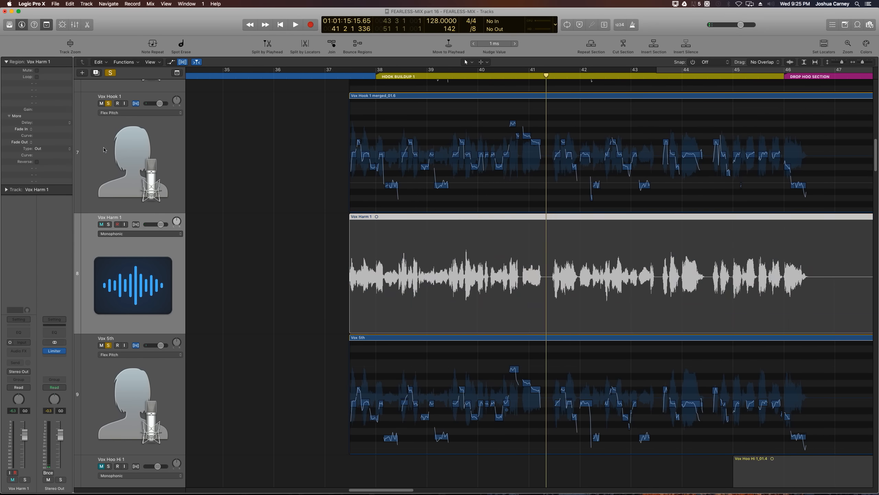
Unsolo Vox Hook 1 and open the Vox 5th region in the track editor.
click(107, 103)
click(141, 400)
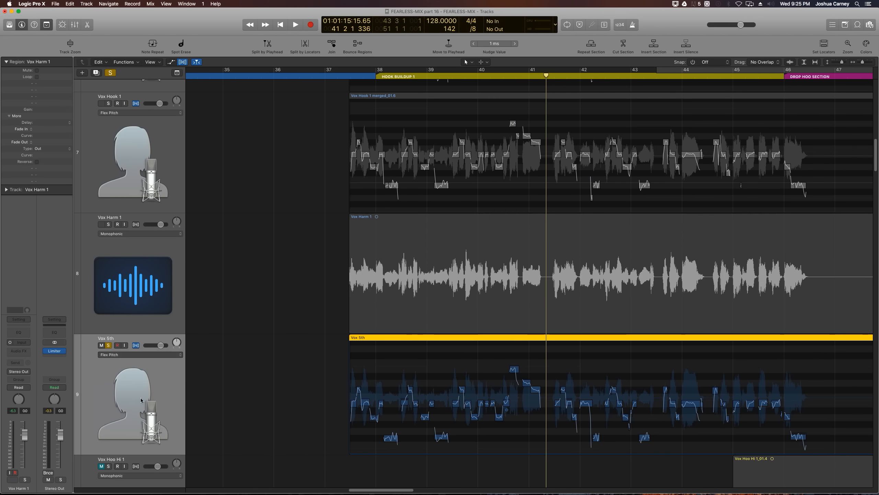
key(super+Right)
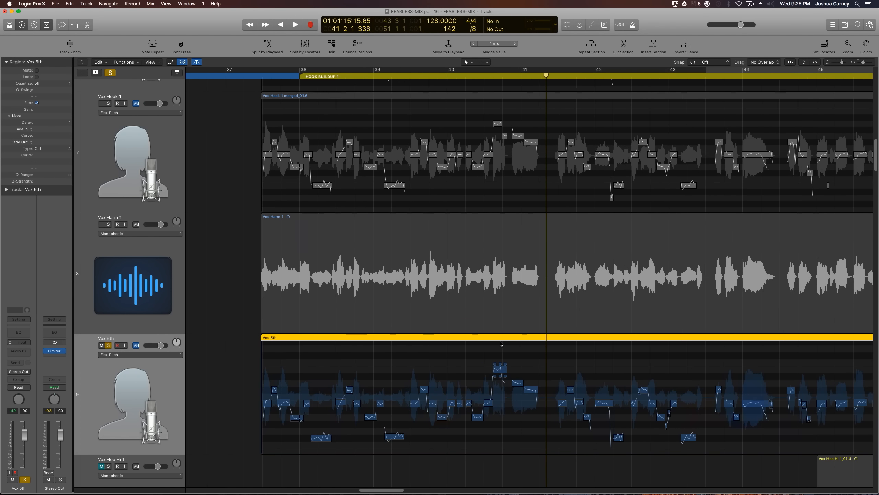
scroll(501, 344, down, 5)
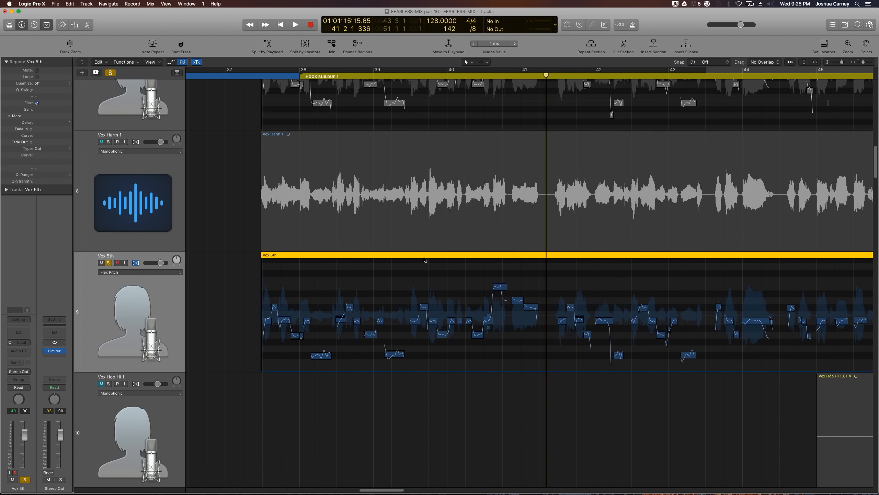
double_click(424, 257)
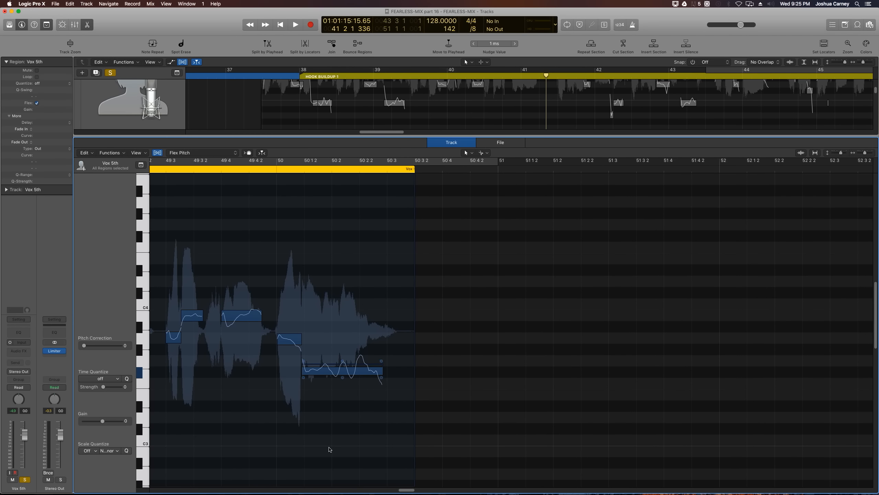
mouse_move(412, 490)
mouse_down()
mouse_move(396, 490)
mouse_move(414, 485)
mouse_up()
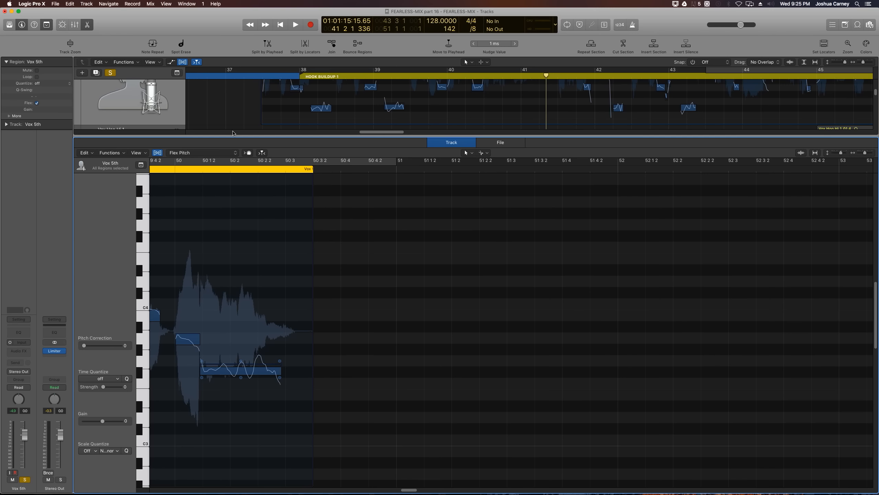
With the track editor closed, solo Vox Hook 1 alongside Vox 5th and place the playhead at 37 3 1.
drag(234, 136, 242, 490)
key(Up)
scroll(328, 300, up, 3)
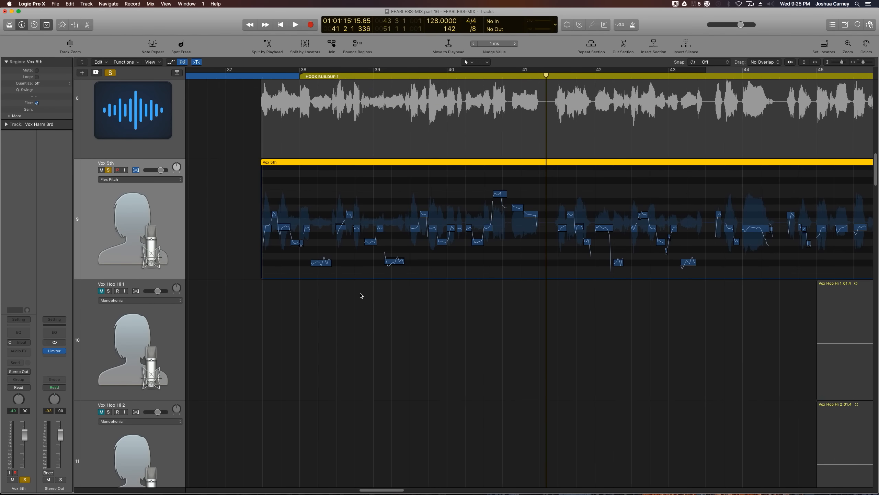
click(360, 295)
key(super+Right)
key(super+Right)
scroll(360, 295, left, 10)
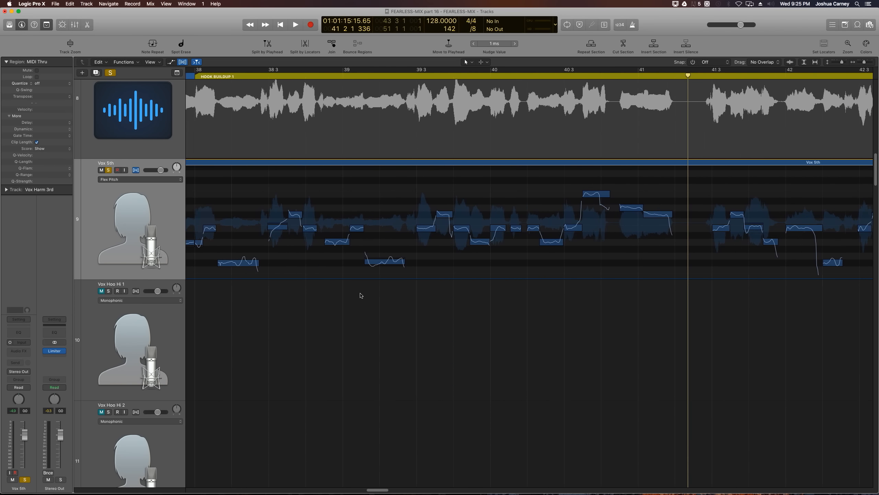
scroll(329, 325, up, 5)
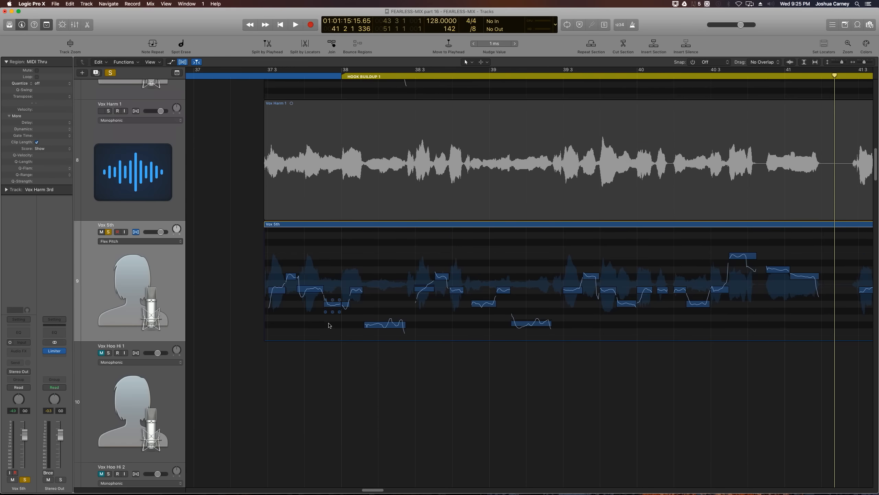
scroll(328, 325, up, 1)
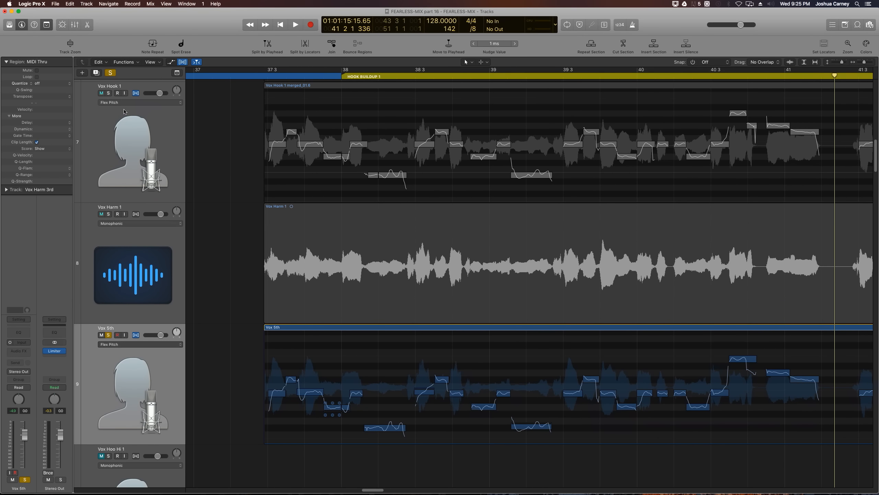
click(108, 93)
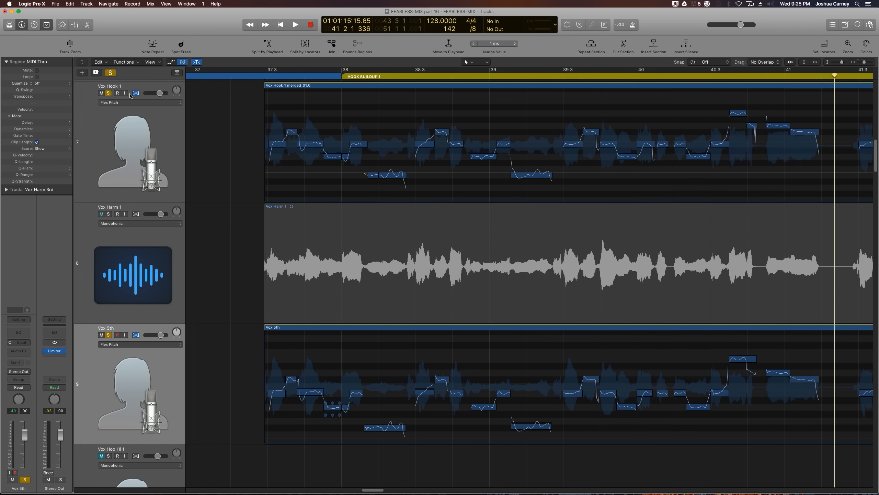
click(263, 77)
Set a cycle range over the Vox 5th opening phrase from 37 2 2 300 to 39 2 2 233, and close the track editor.
double_click(330, 328)
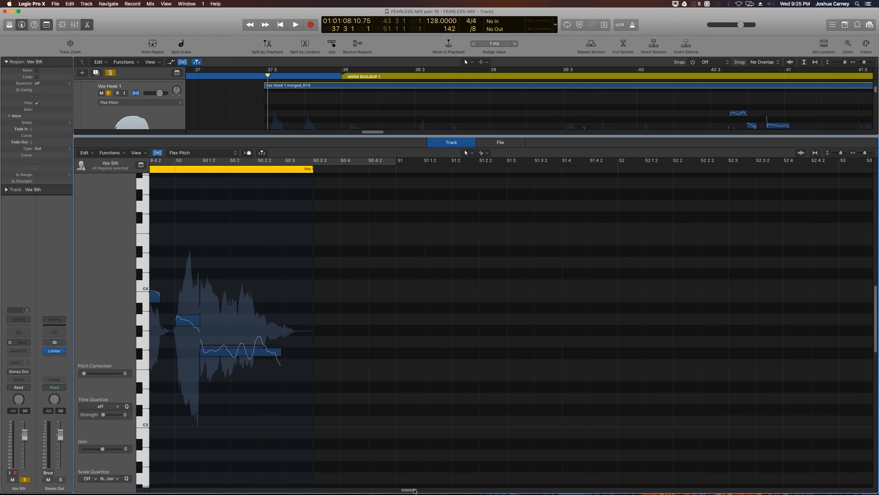
drag(414, 491, 348, 493)
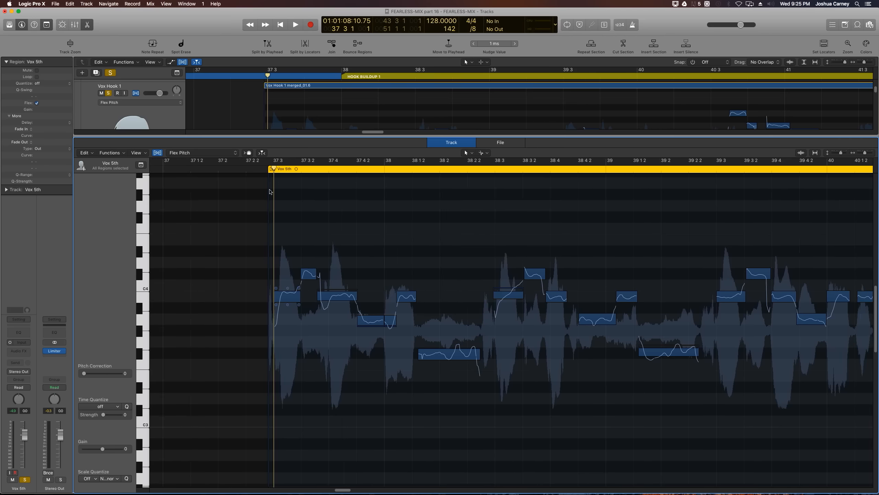
drag(260, 71, 554, 44)
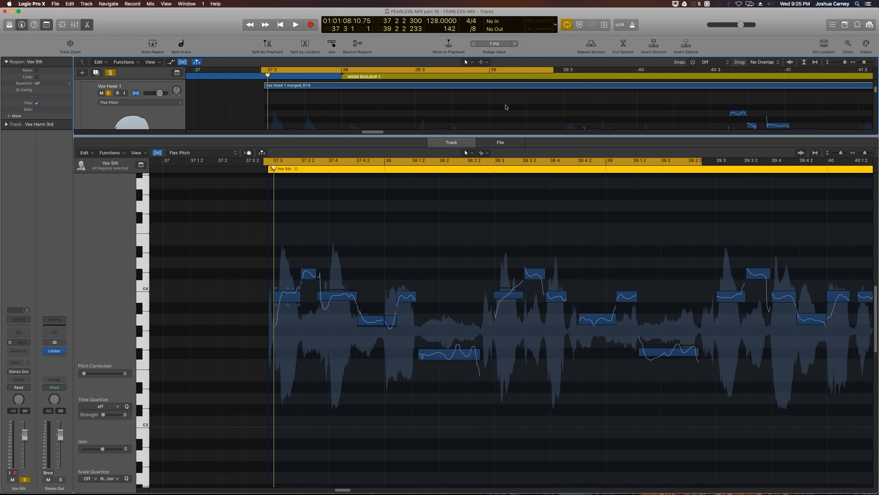
click(367, 419)
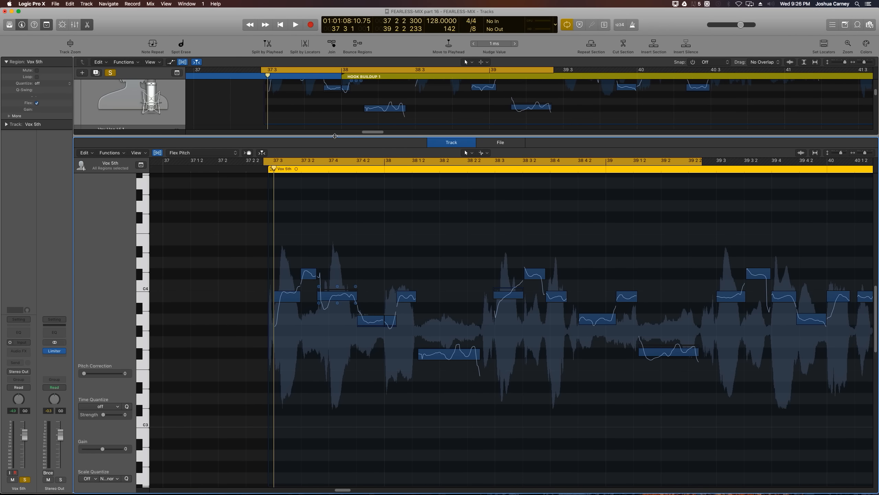
drag(335, 136, 343, 490)
key(Up)
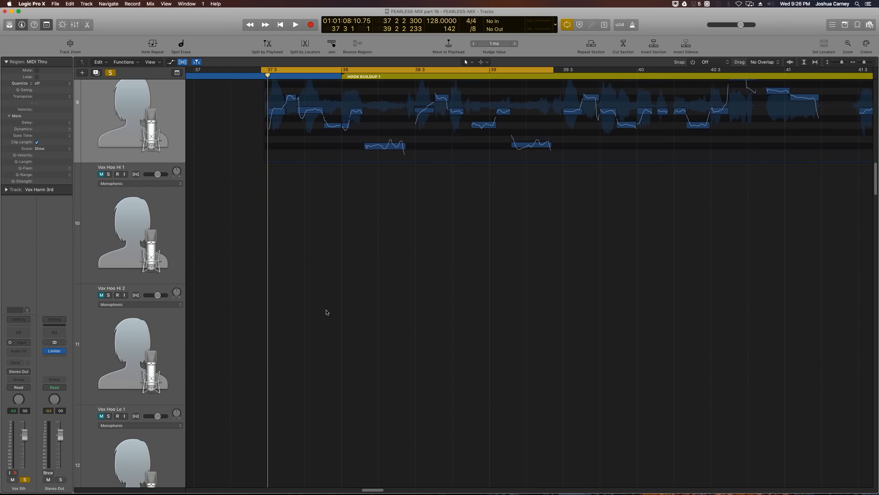
With Flex view hidden, audition the Vox 5th opening and delete the part of its region before bar 38.
scroll(326, 313, up, 5)
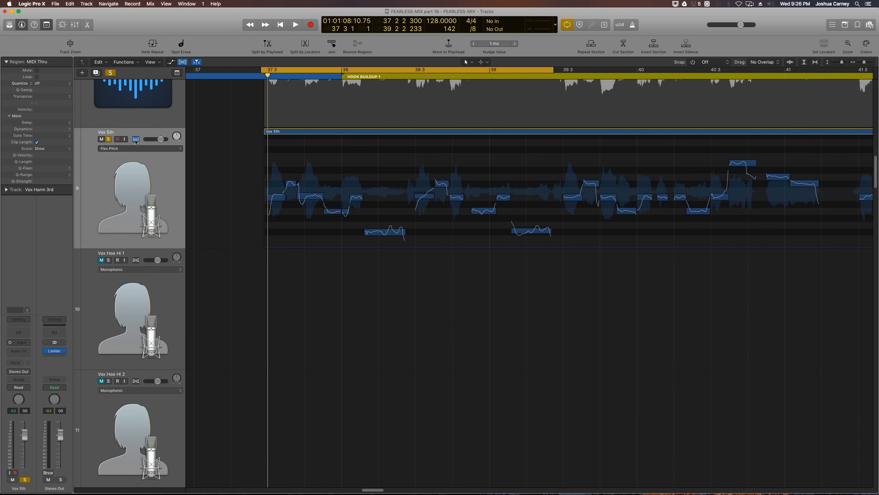
click(181, 62)
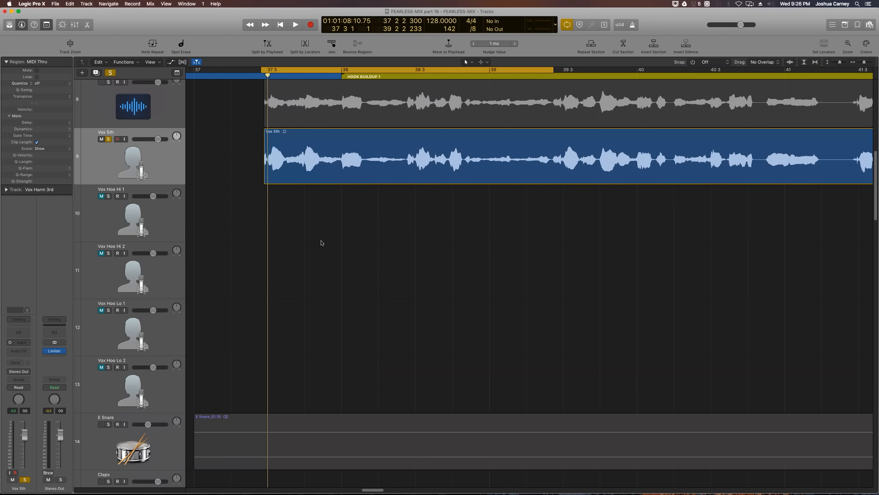
scroll(322, 243, up, 2)
key(space)
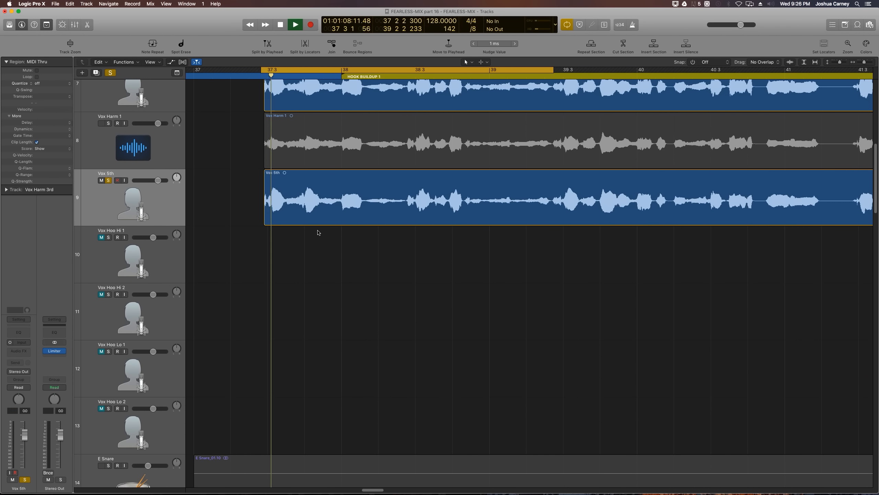
key(space)
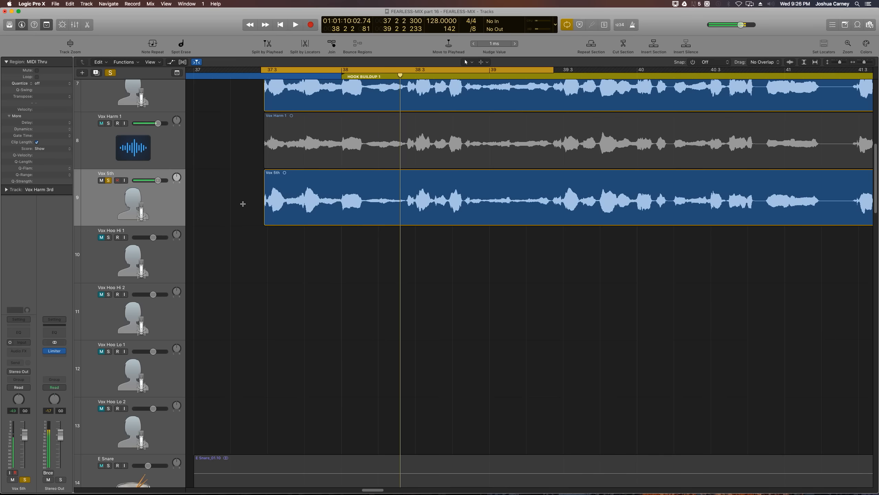
drag(243, 204, 339, 272)
key(Delete)
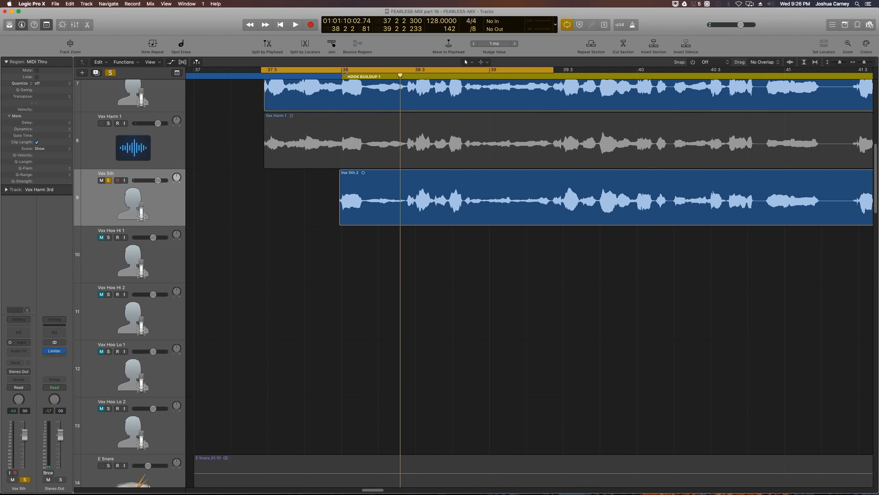
Place the playhead at bar 38 and add a fade-in of about 34 ms to the start of the trimmed Vox 5th region.
alt+click(344, 77)
key(super+Right)
key(super+Right)
key(super+Right)
key(super+Right)
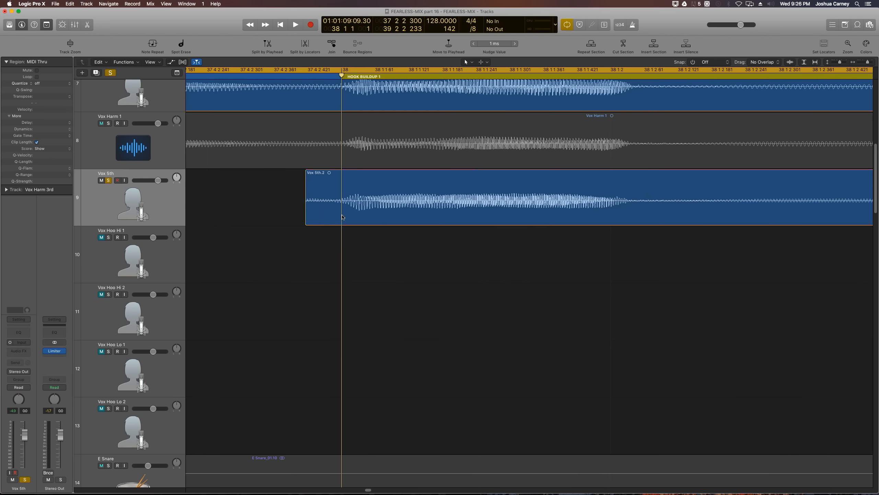
drag(345, 208, 281, 214)
click(251, 253)
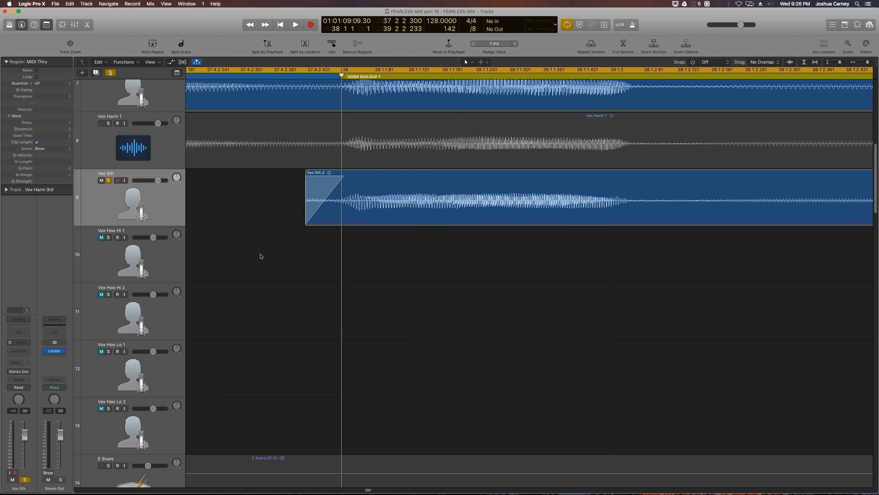
key(super+Left)
key(super+Left)
key(super+Left)
key(super+Left)
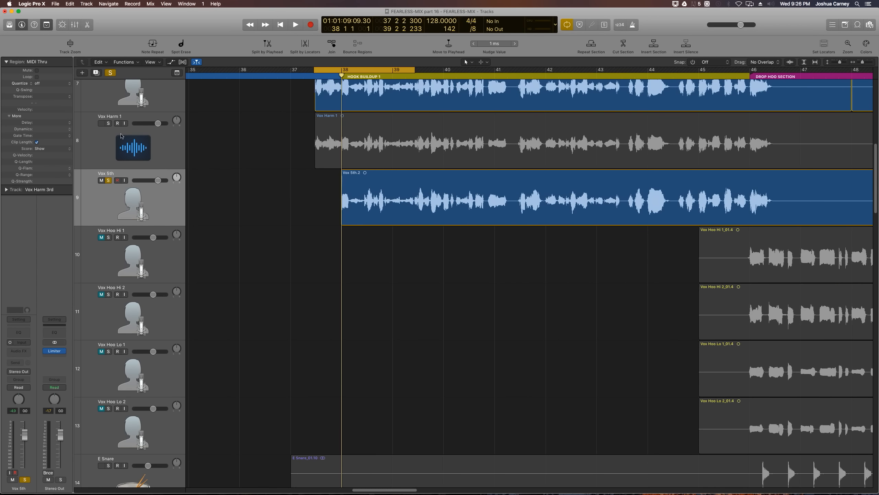
With Flex view back on, open the trimmed Vox 5th region in the track editor and set the cycle start to 37 4 2 190.
click(183, 62)
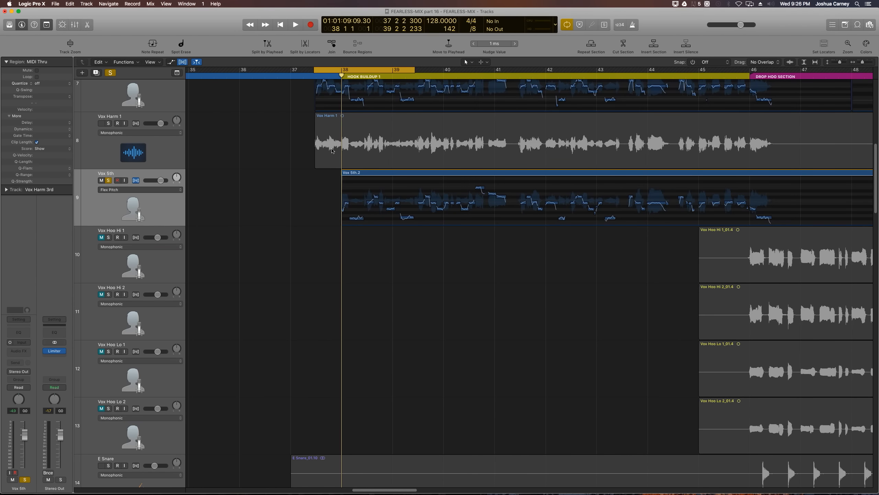
double_click(353, 173)
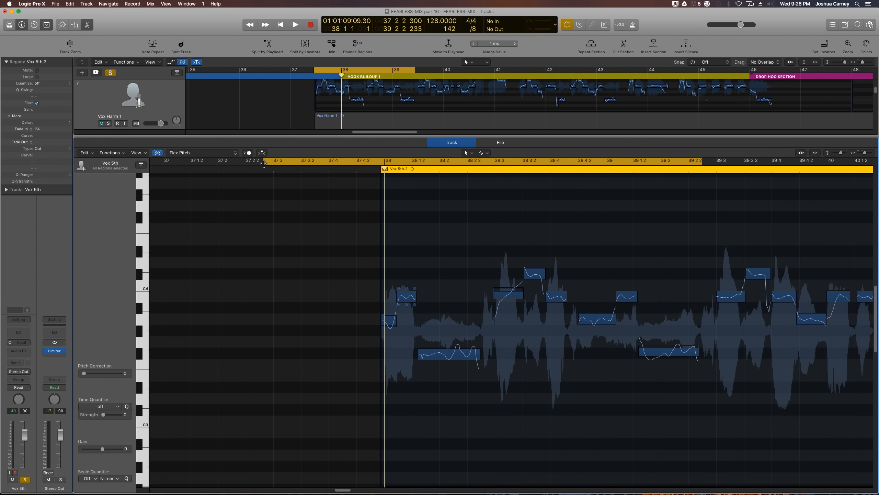
drag(263, 162, 368, 161)
Audition the cycled Vox 5th phrase against the lead vocal.
key(space)
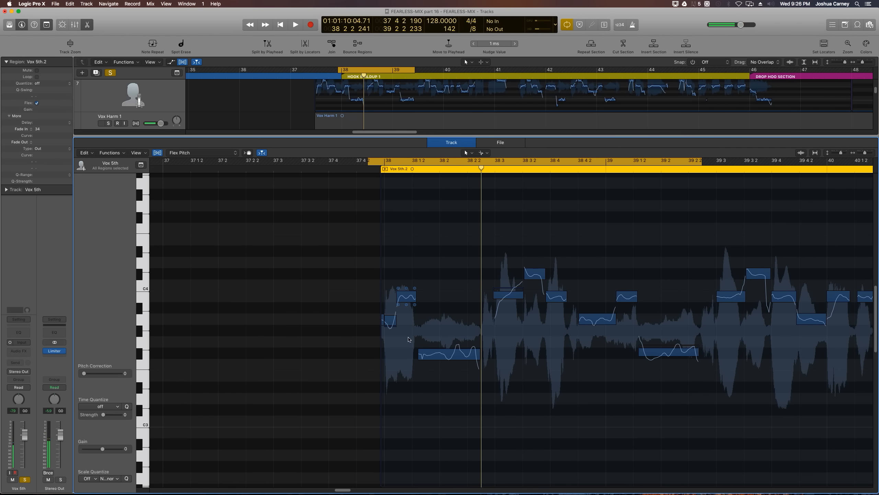
click(367, 317)
click(393, 341)
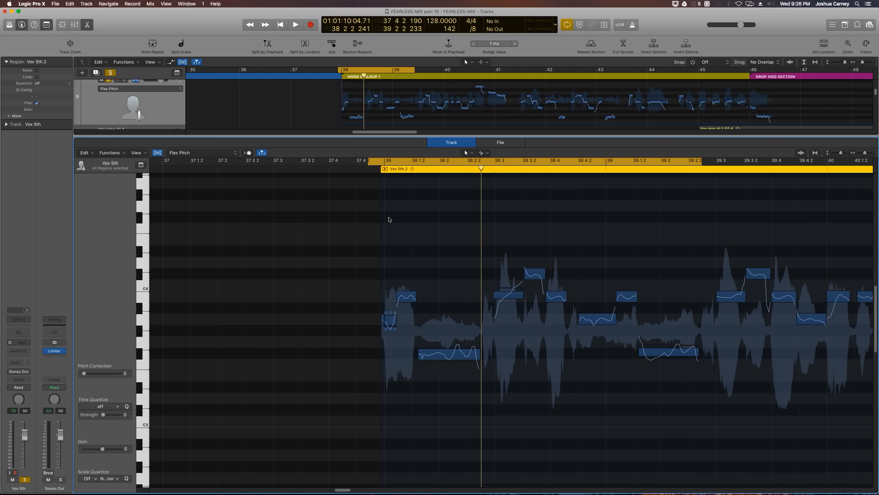
key(space)
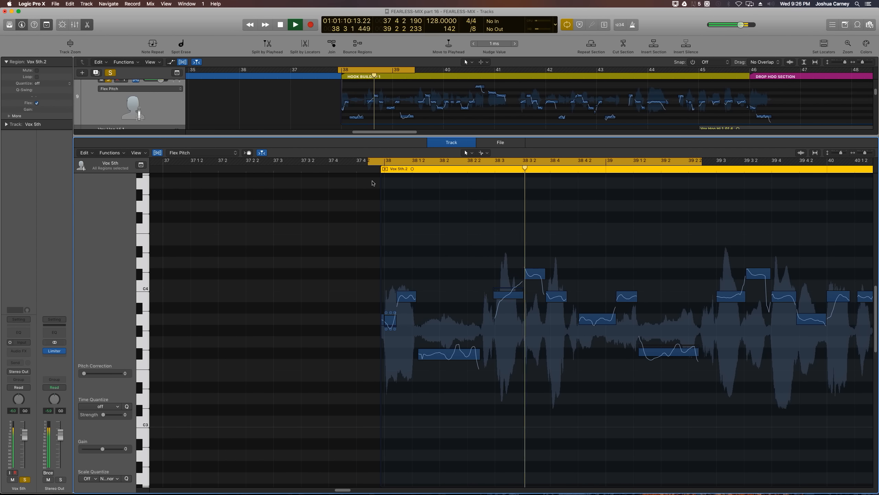
key(space)
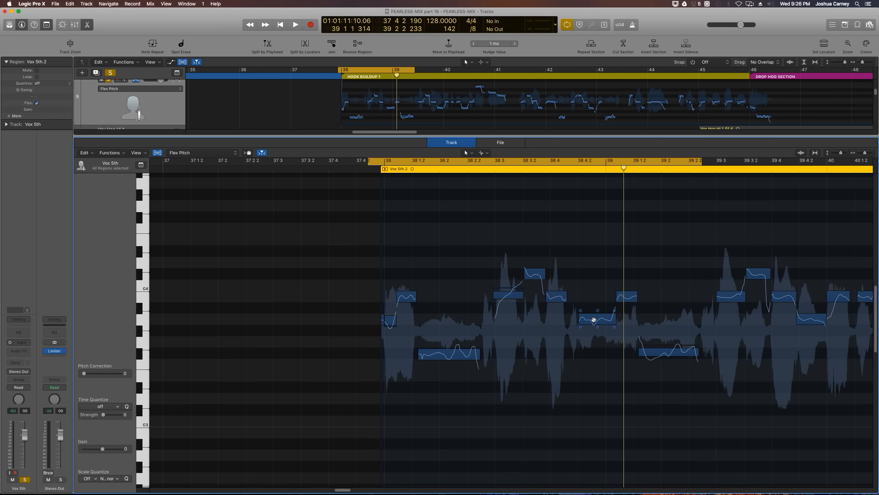
Raise the Vox 5th note leading into bar 39 to C#4 and the note right after it to D4, and audition the phrase.
drag(593, 319, 591, 274)
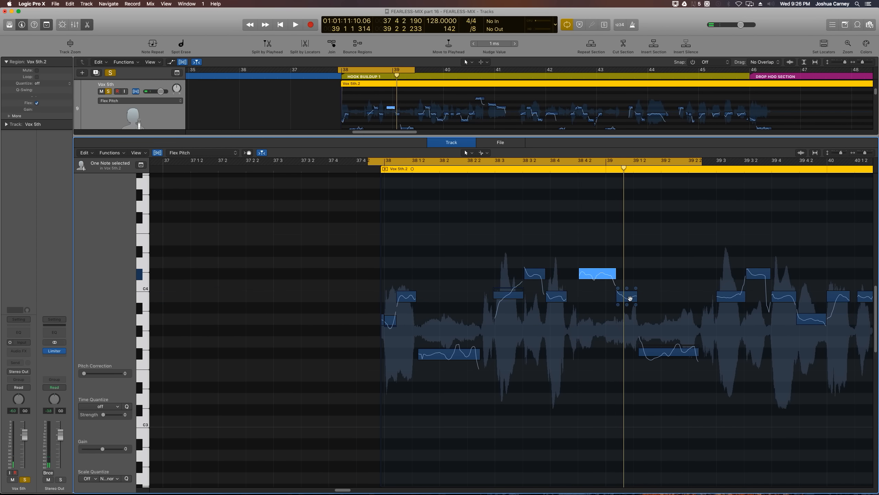
drag(630, 298, 628, 261)
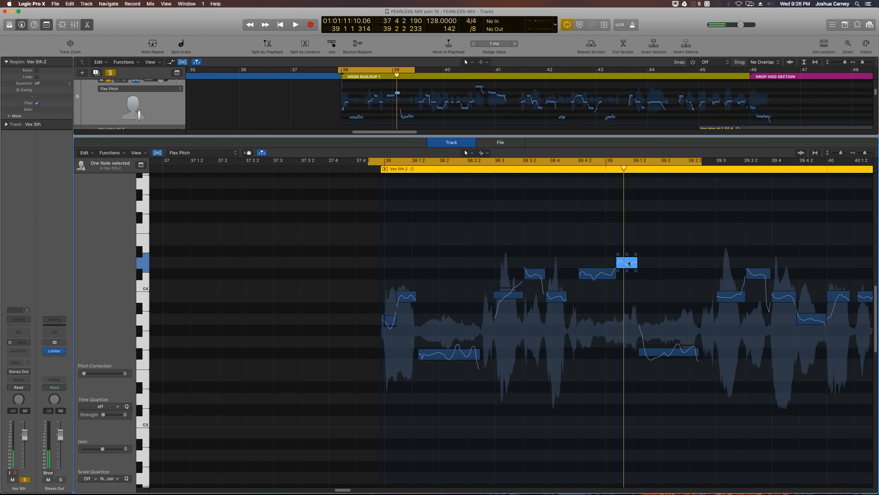
key(space)
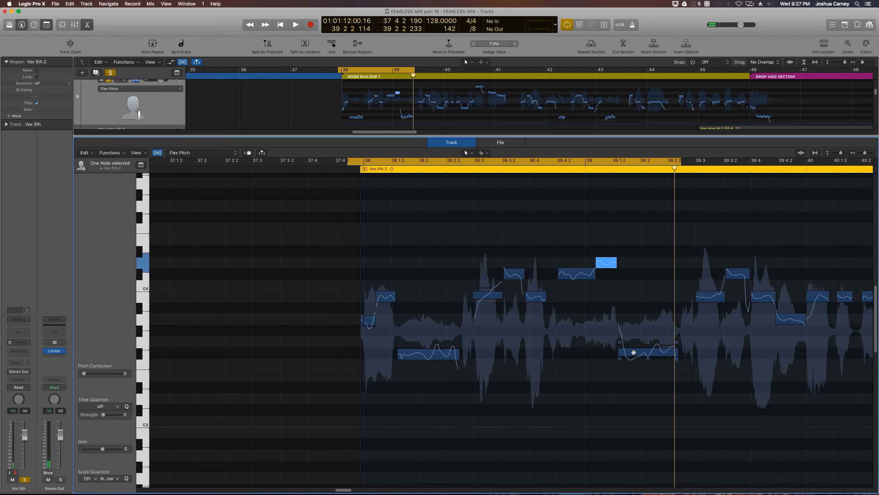
Raise the long low note near 39 1 2 to G3 and audition the cycled phrase.
drag(634, 352, 633, 335)
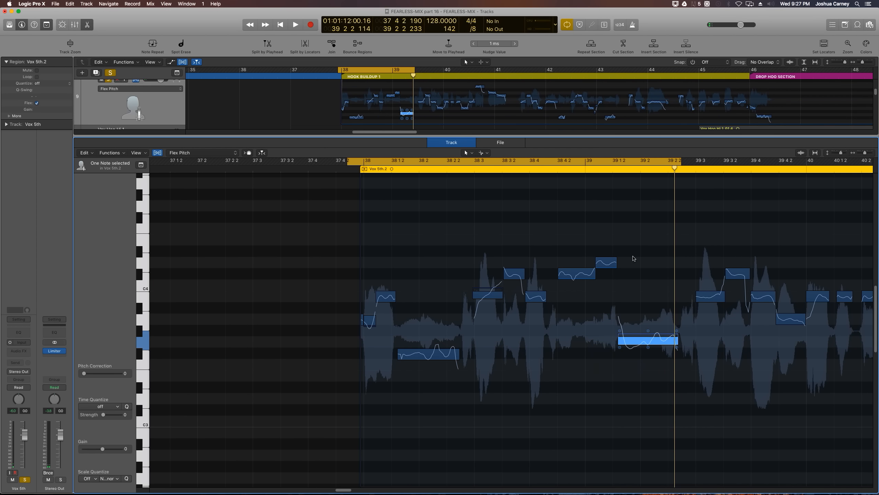
drag(605, 233, 649, 356)
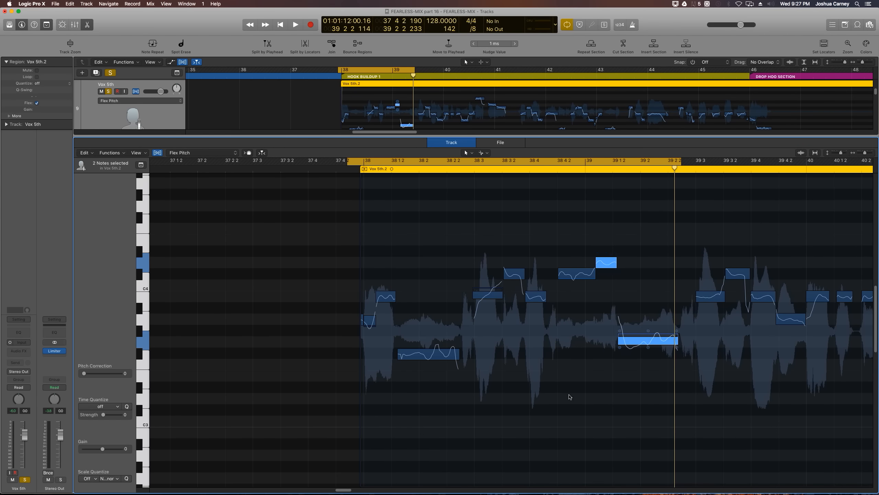
click(568, 394)
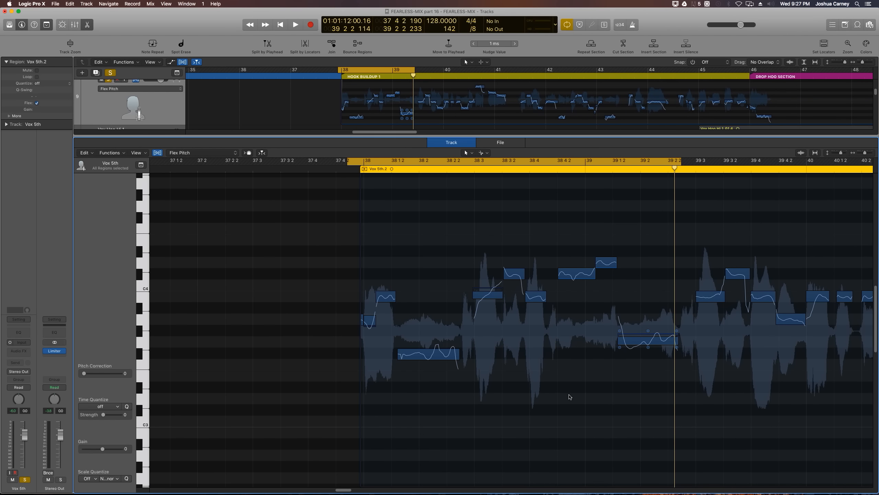
key(space)
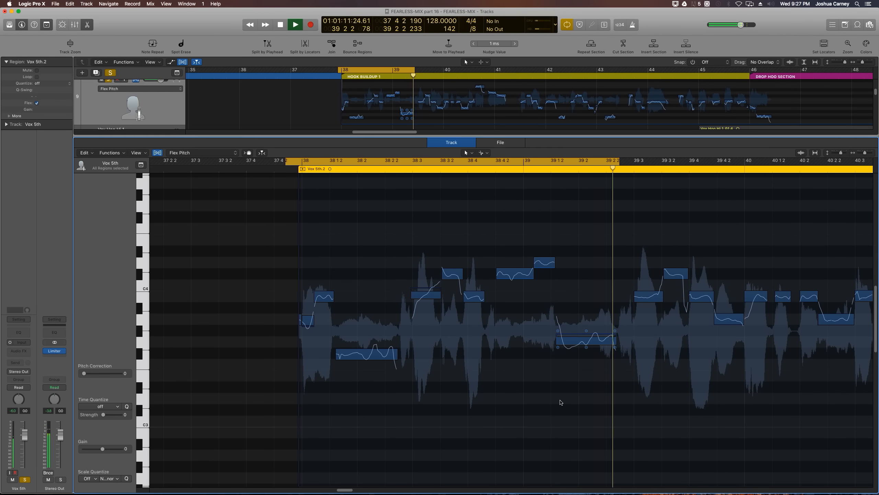
key(space)
Select all ten notes of the first Vox 5th phrase, apply full pitch correction (100), and audition the result.
drag(239, 255, 602, 406)
drag(593, 241, 469, 379)
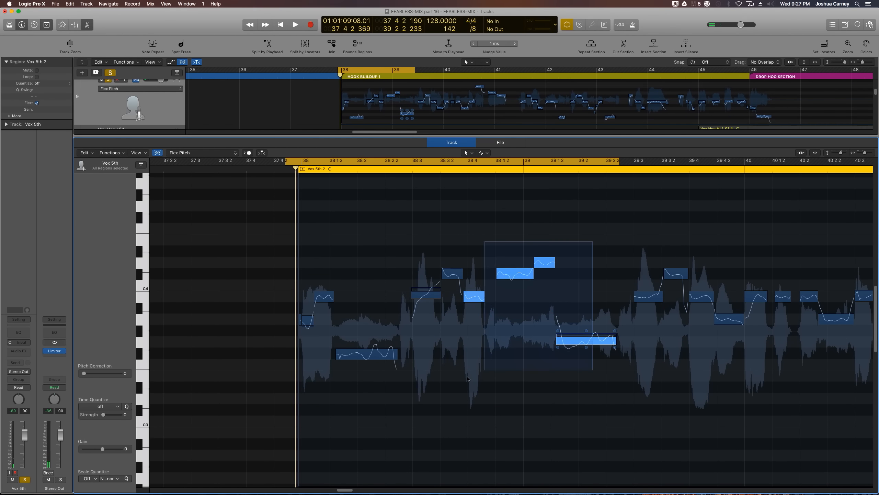
drag(469, 379, 351, 401)
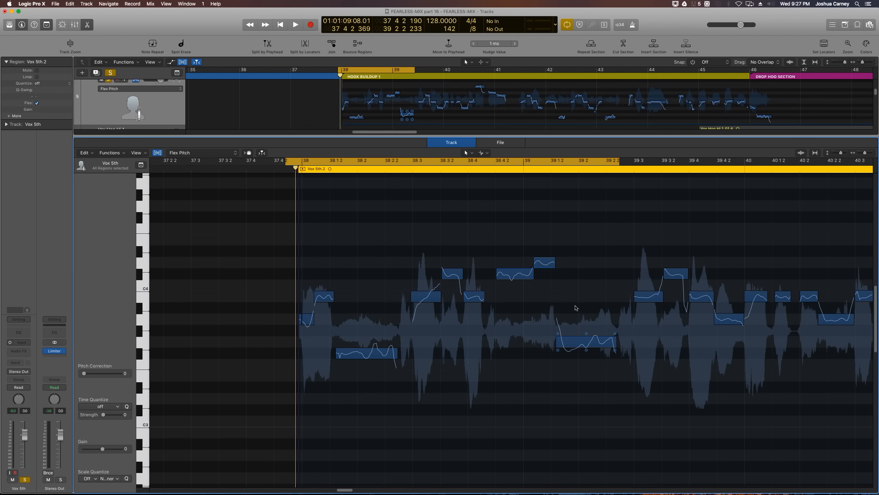
drag(590, 225, 301, 397)
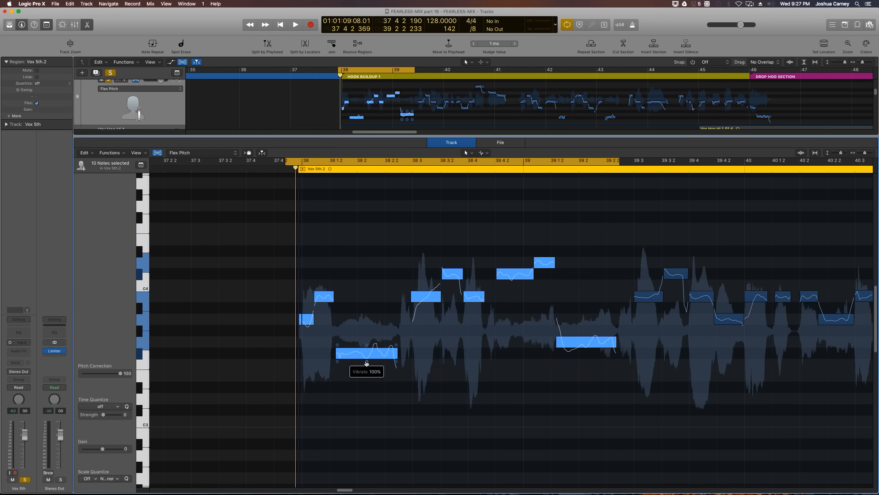
key(space)
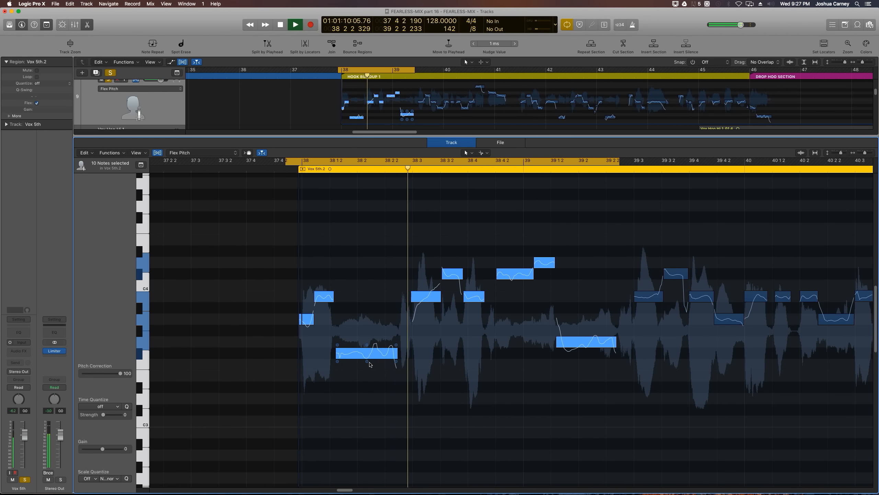
key(space)
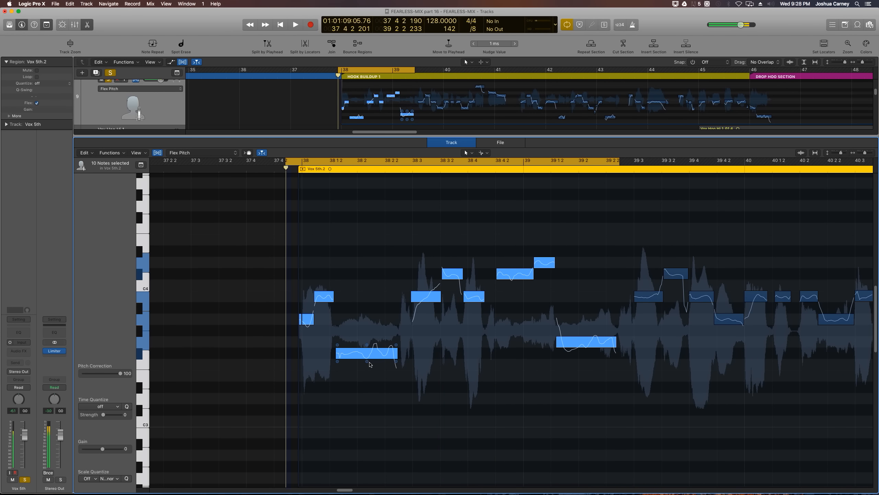
Set the cycle range over the second Vox 5th phrase from 39 2 2 281 to 41 2 1 121 and audition it.
click(562, 406)
scroll(561, 406, right, 4)
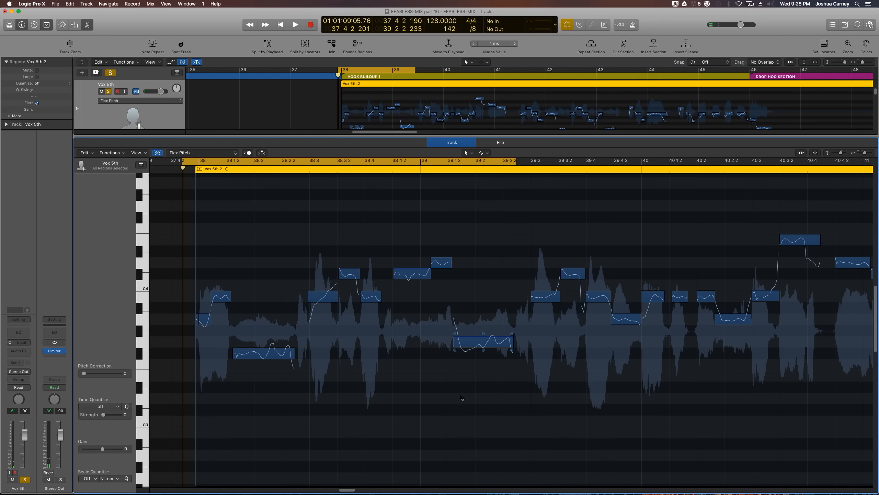
scroll(462, 398, right, 10)
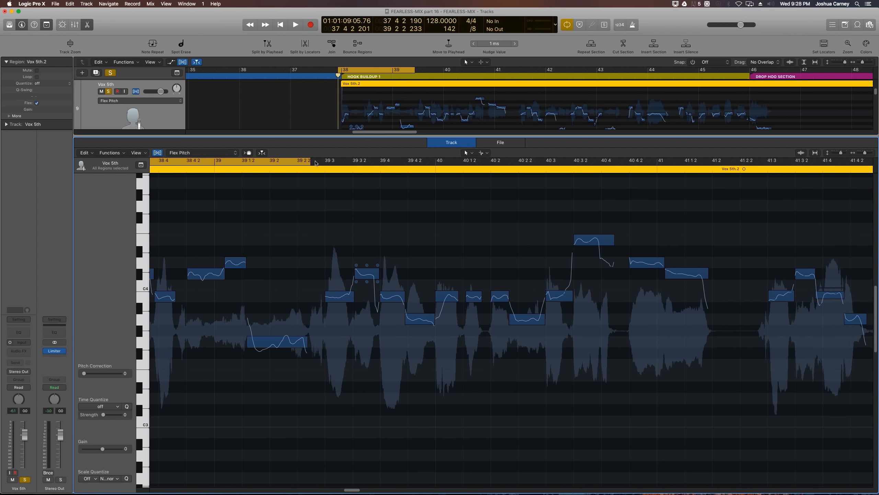
drag(323, 162, 719, 177)
key(space)
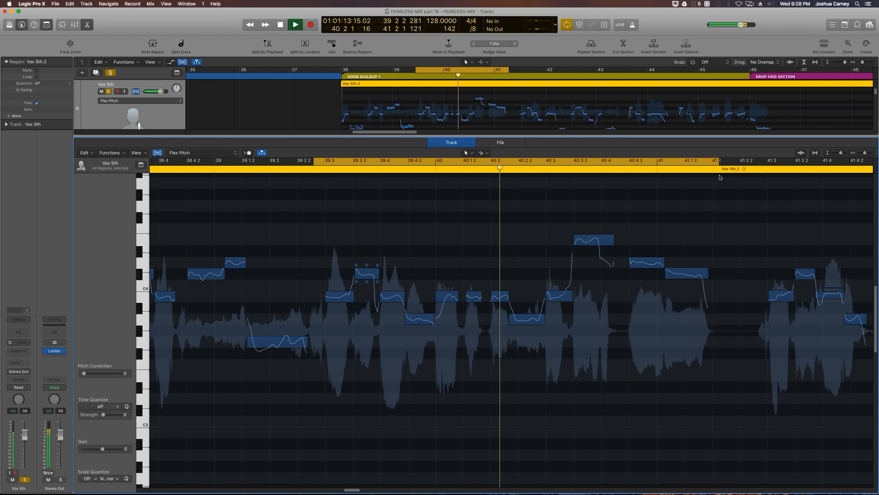
key(space)
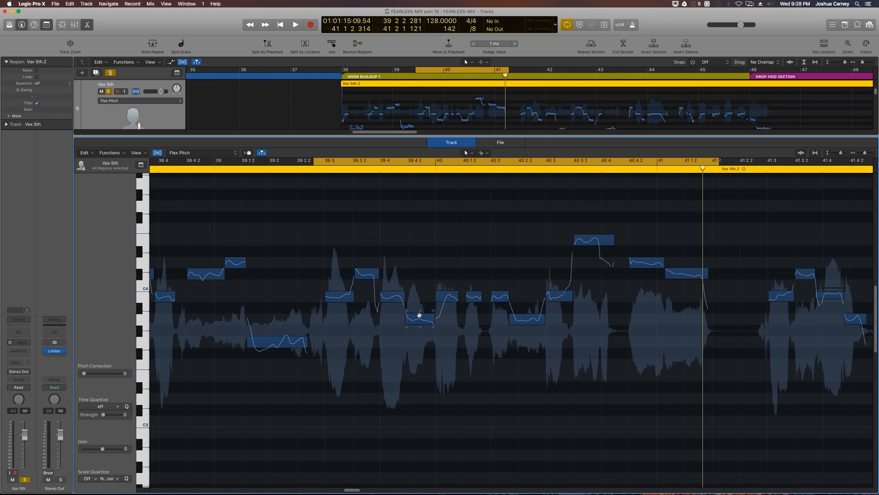
Raise the low note at 39 4 1 429, trying D4 before settling on C#4, and audition the second phrase.
drag(421, 317, 420, 261)
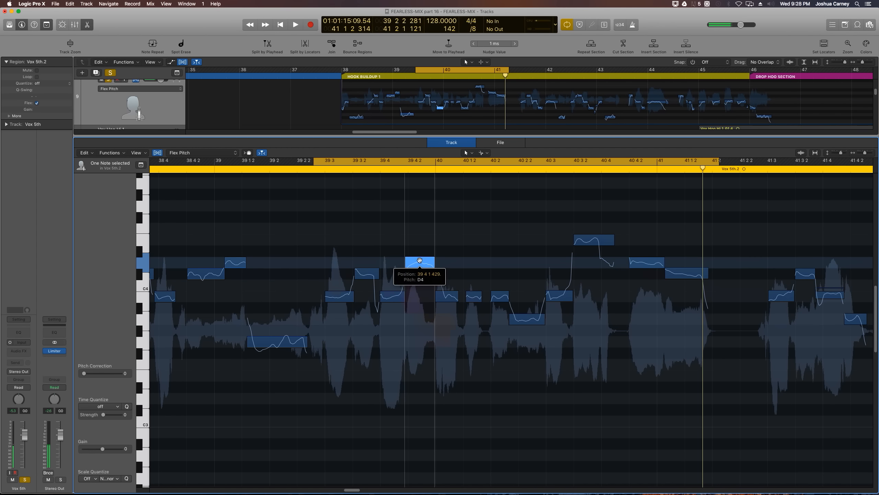
scroll(405, 339, left, 10)
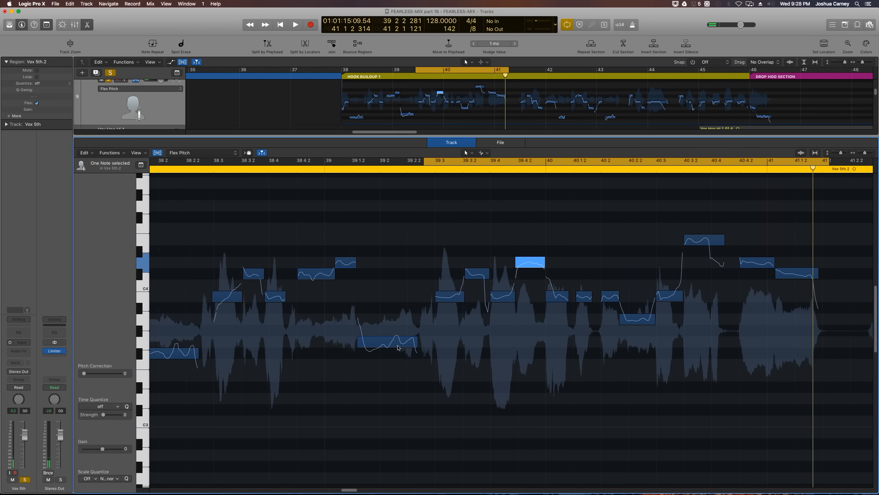
scroll(398, 344, left, 3)
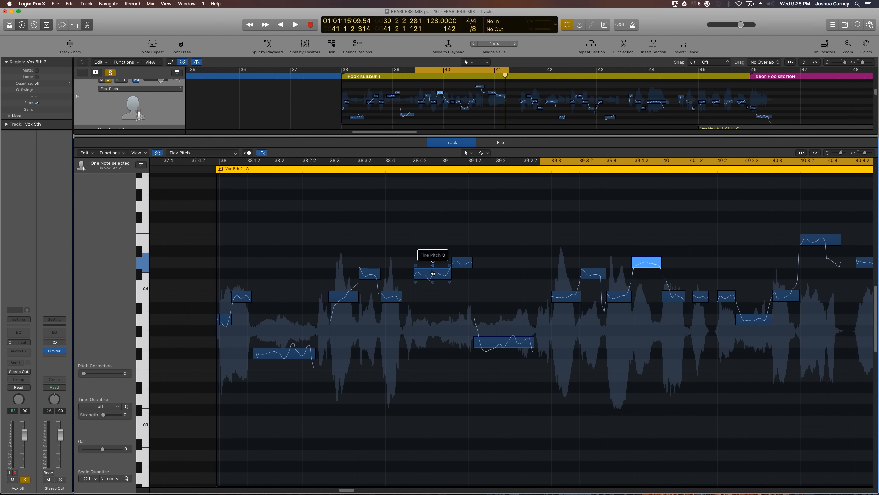
drag(644, 274, 645, 285)
key(space)
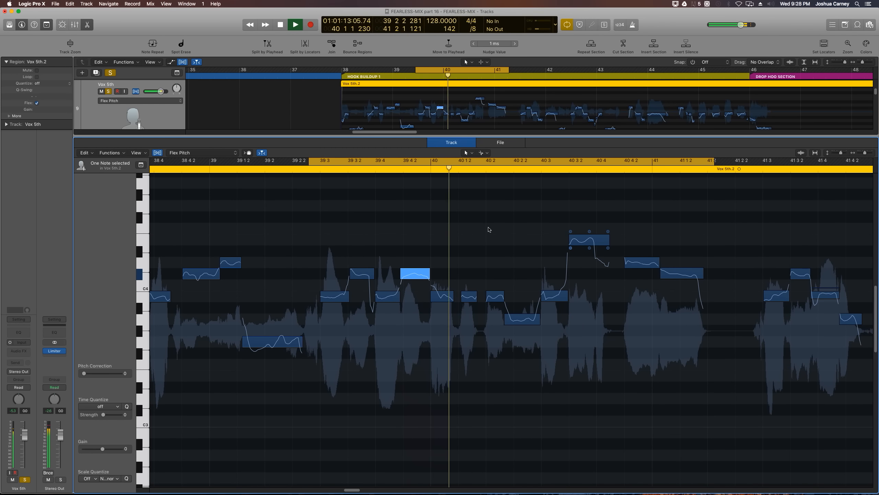
key(space)
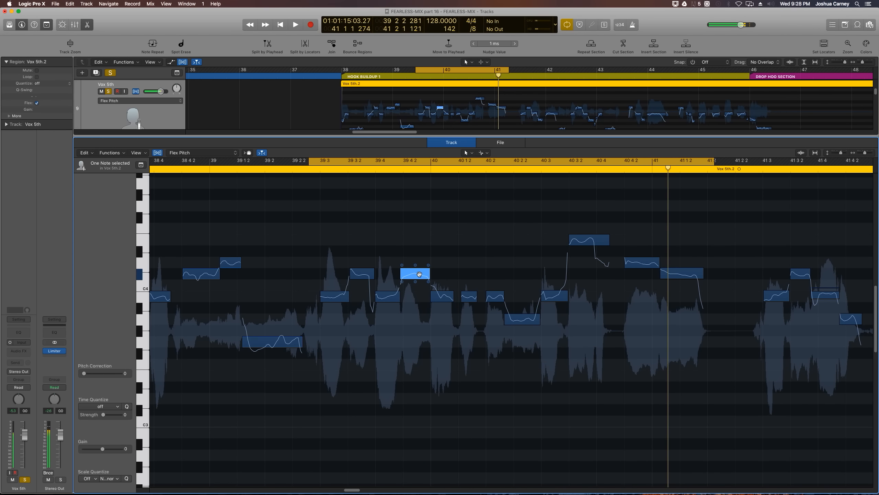
Lower the selected note at 39 4 1 429 to A3 and audition the second phrase.
drag(419, 274, 423, 321)
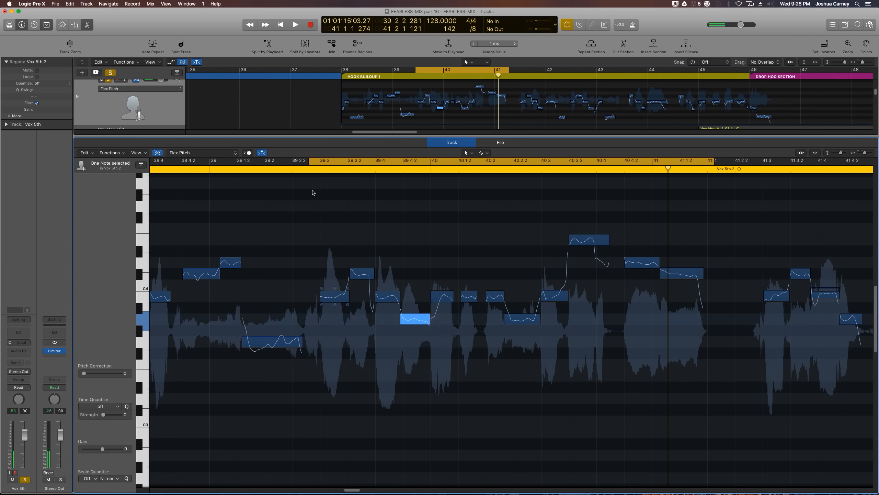
key(space)
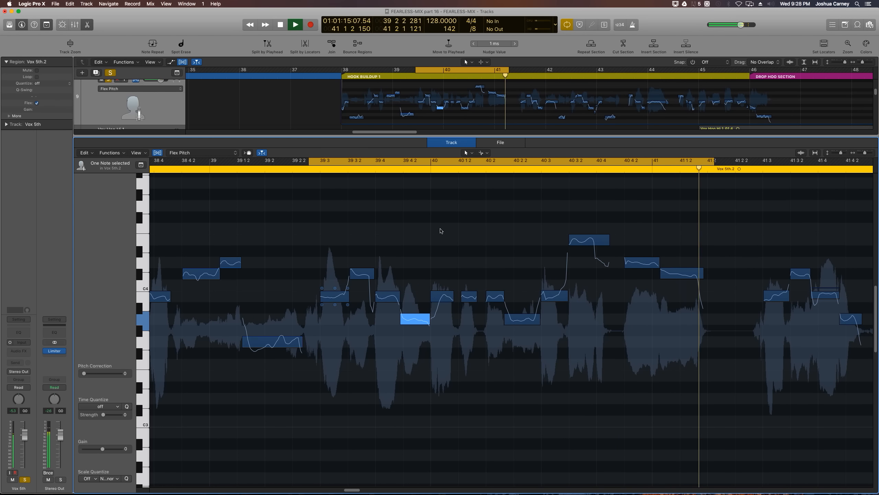
key(space)
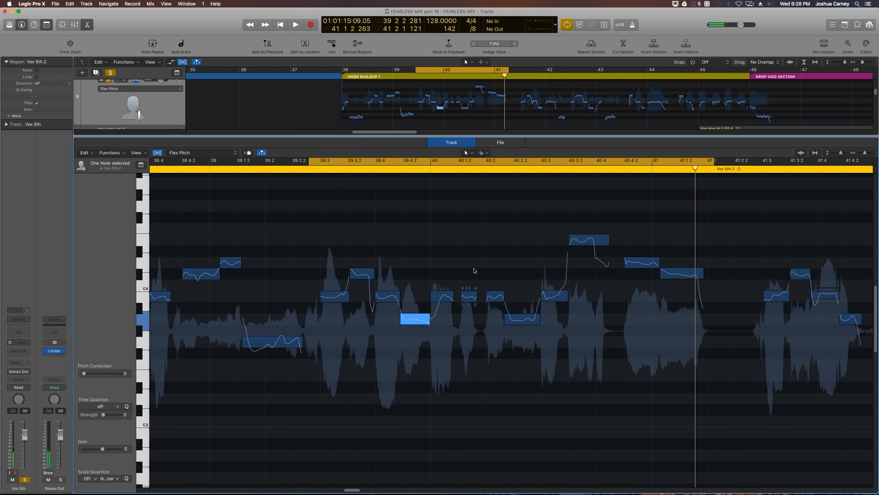
Try the high note at 40 3 1 472 on F#4 and the note near 40 4 2 on E4, then audition the phrase.
scroll(475, 271, right, 5)
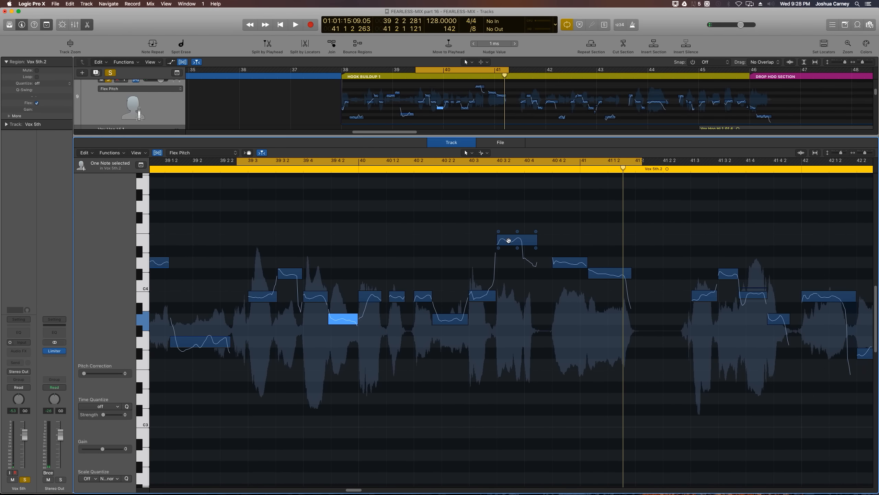
drag(508, 230, 508, 208)
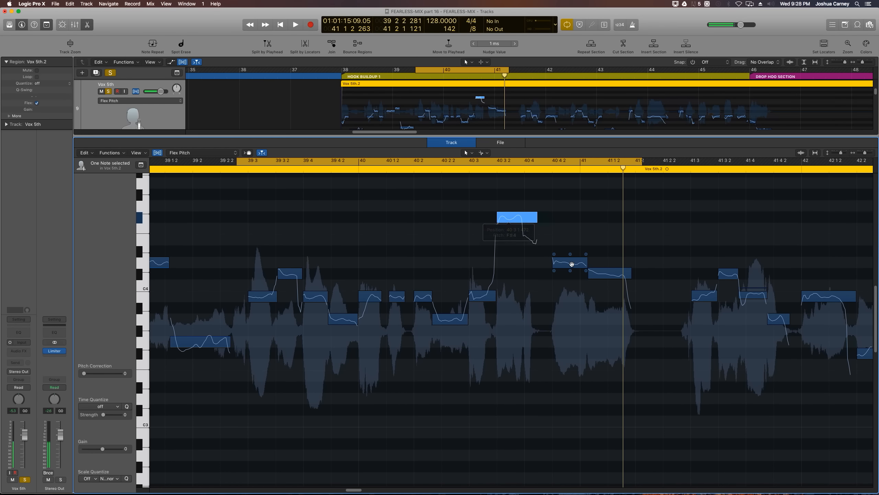
drag(570, 256, 570, 233)
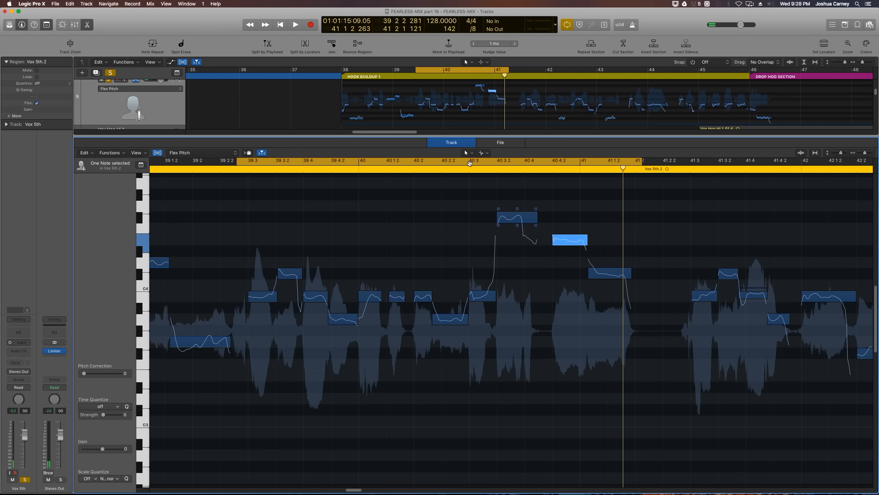
key(space)
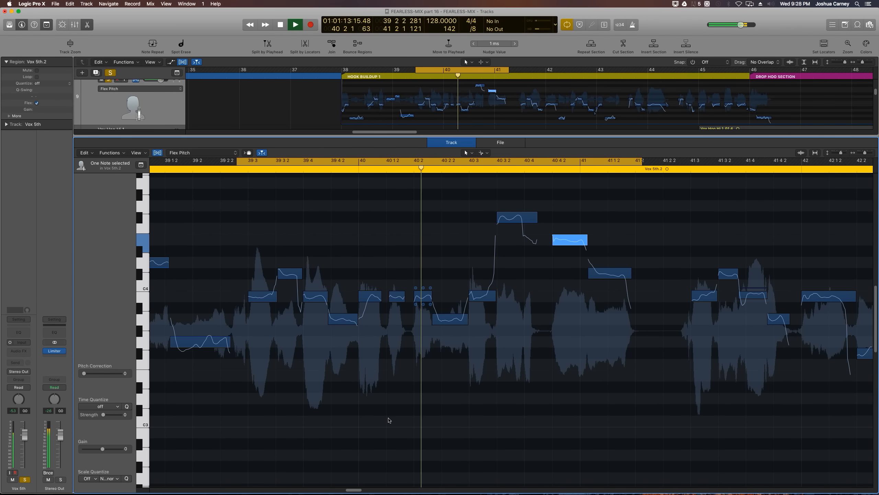
key(space)
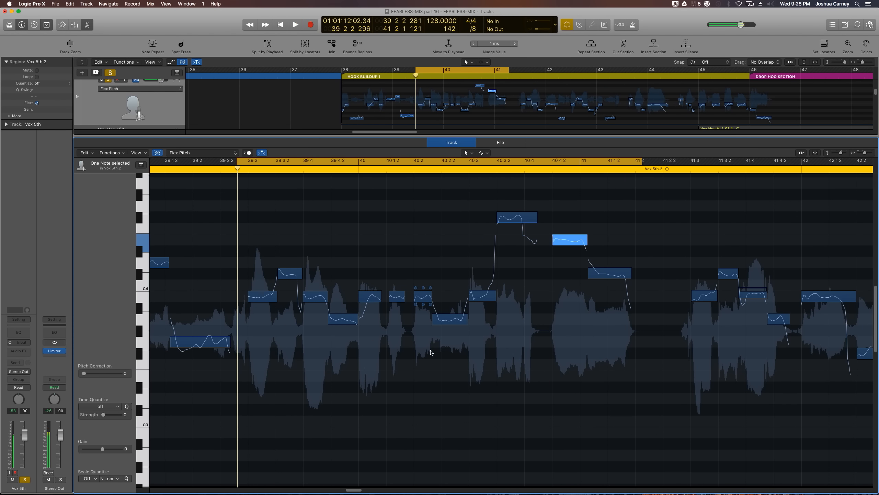
Try lowering the second phrase's last three notes to D4, C#4 and B3, then audition the cycled phrase.
drag(607, 274, 606, 309)
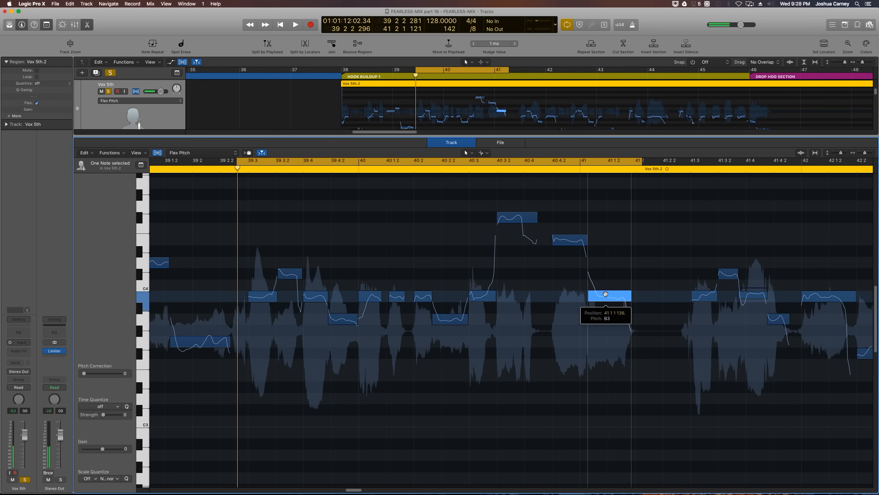
mouse_move(571, 240)
drag(570, 253, 570, 286)
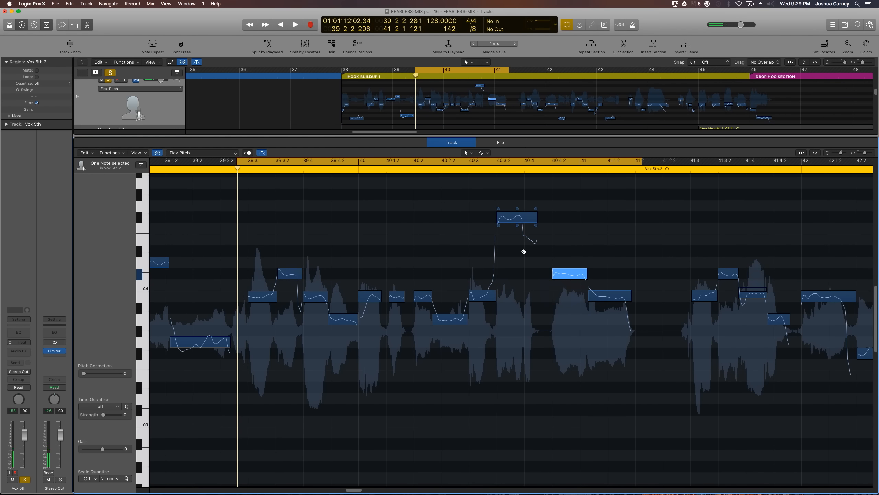
drag(523, 252, 523, 281)
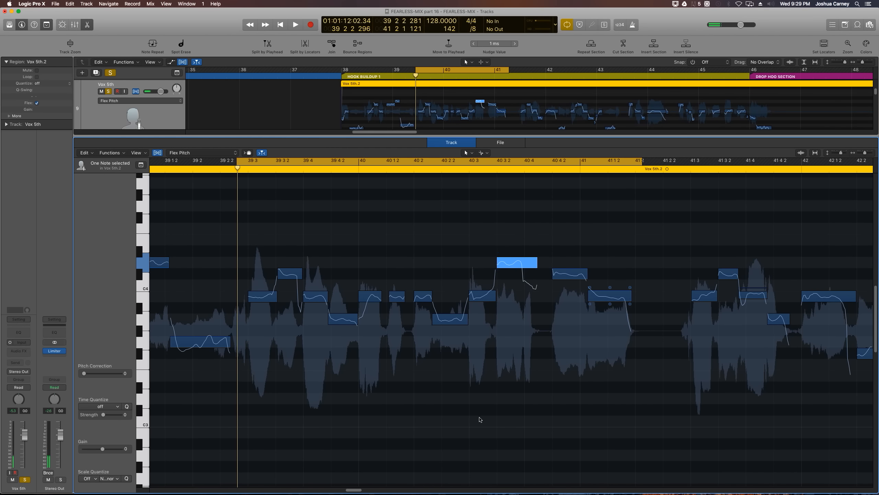
key(space)
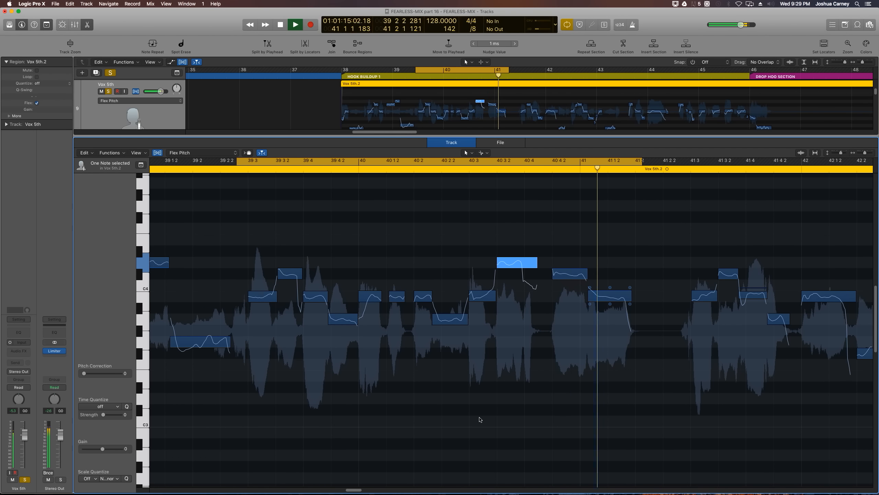
key(space)
Raise the note at 40 3 1 472 to E4 and the note near 40 4 2 to D4, then audition the phrase.
drag(521, 259, 517, 236)
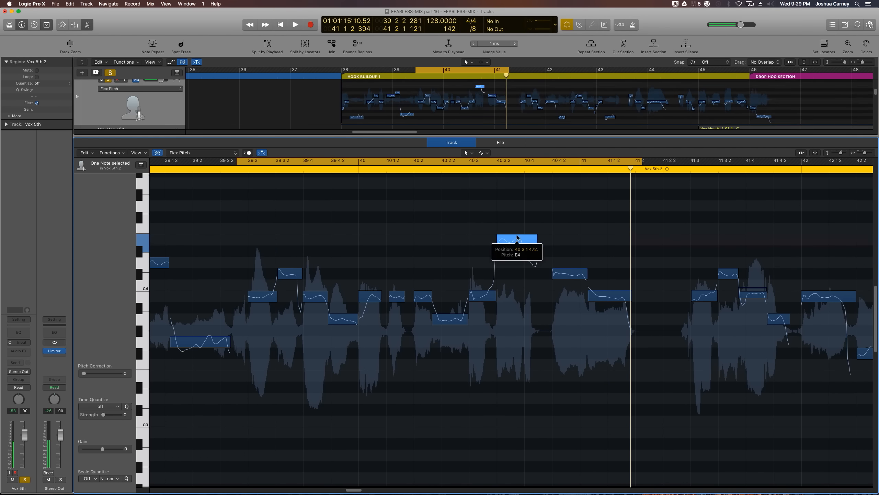
drag(561, 271, 560, 262)
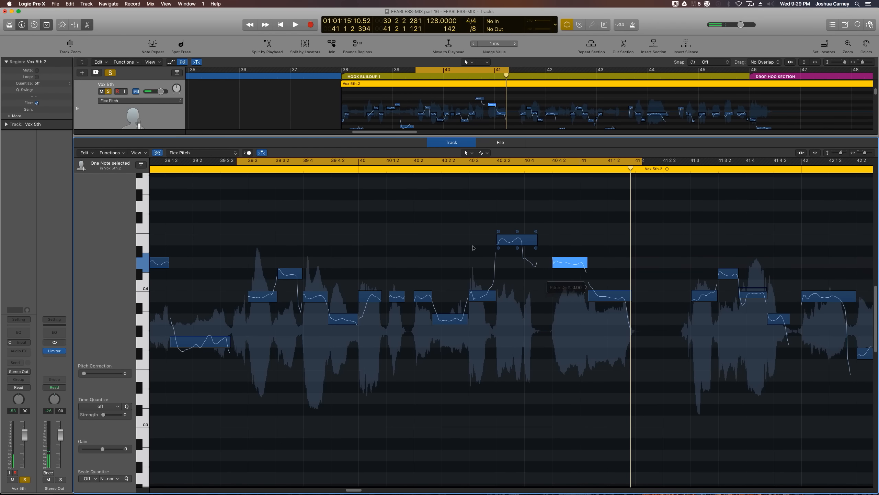
key(space)
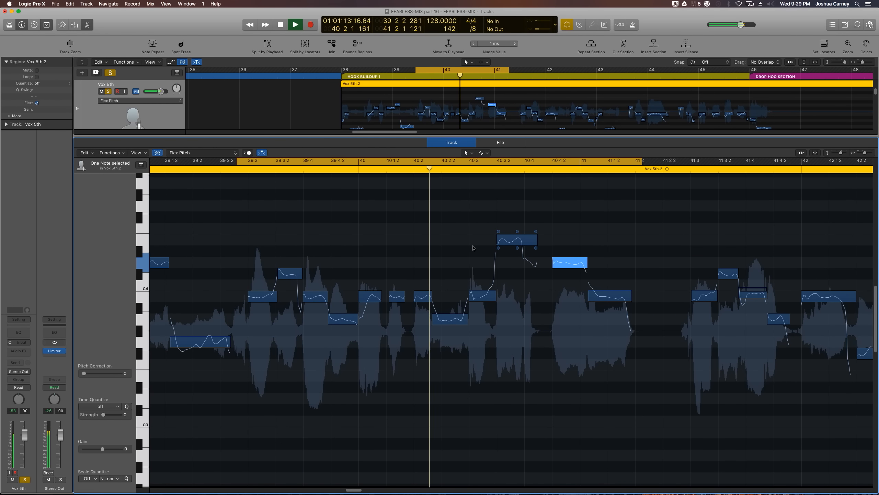
key(space)
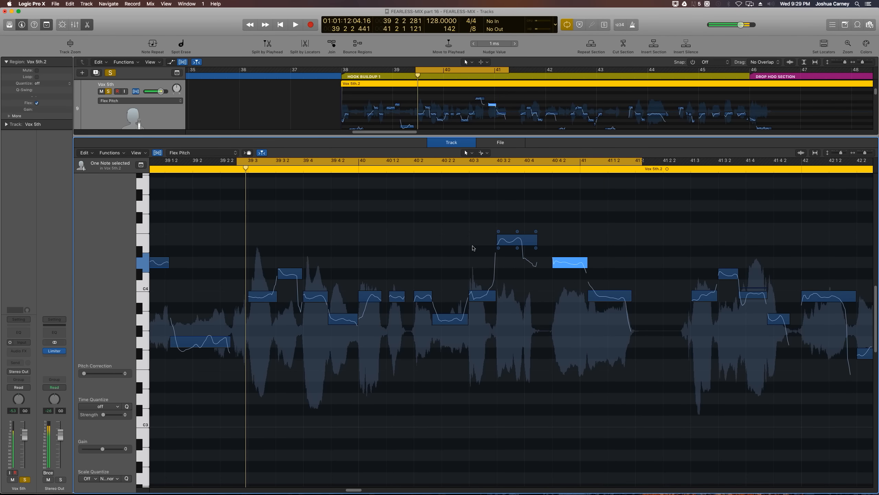
Try the phrase's last note at 41 1 1 136 on C#4, auditioning it with the cycle and from near 40 3 without it.
drag(603, 295, 601, 285)
key(space)
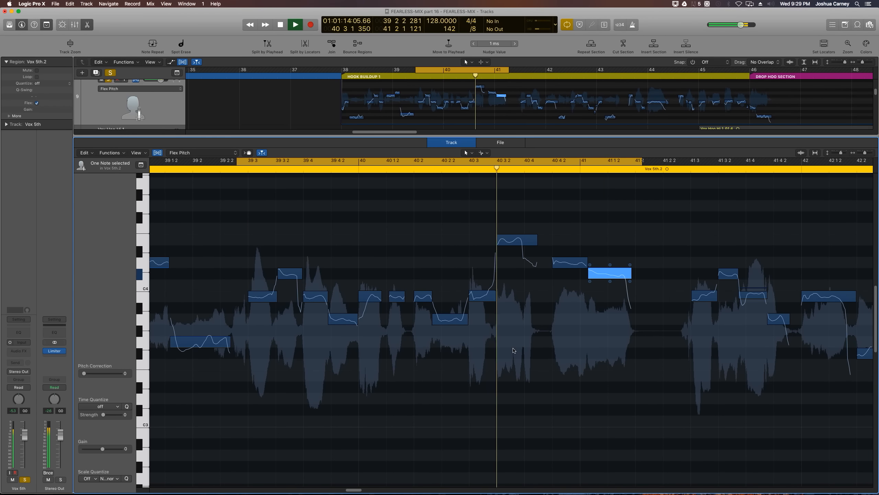
key(space)
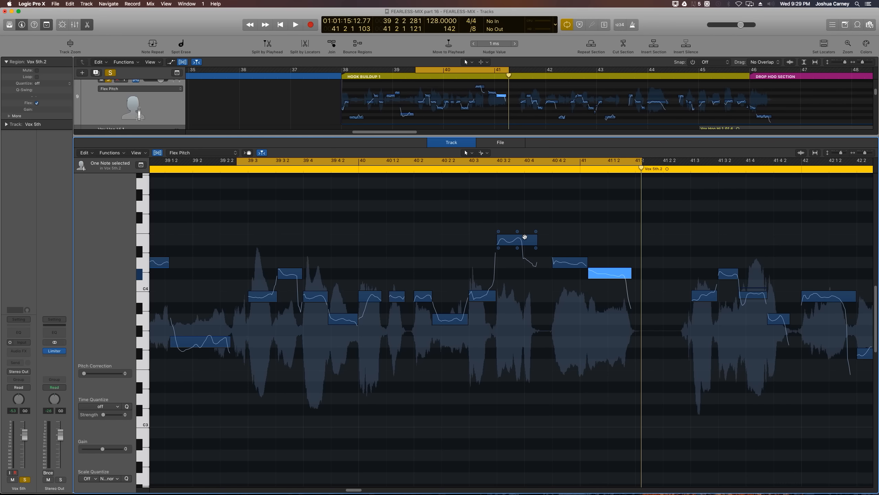
key(c)
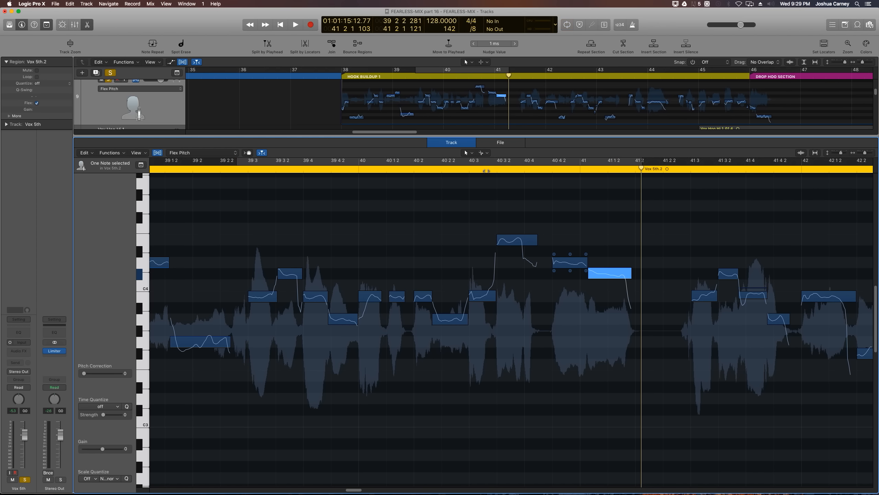
click(486, 170)
key(space)
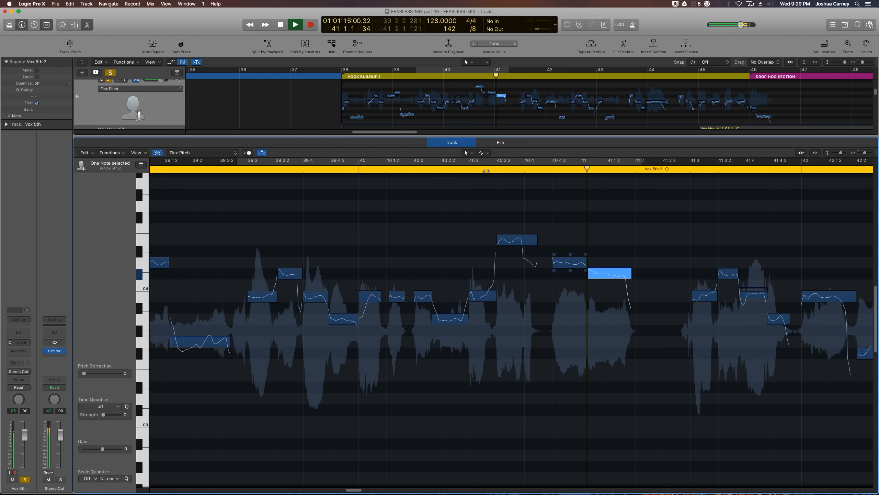
key(space)
Lower the note near 40 4 2 to C#4 and the phrase's last note to B3, then audition them with cycle mode back on.
drag(570, 262, 608, 295)
key(space)
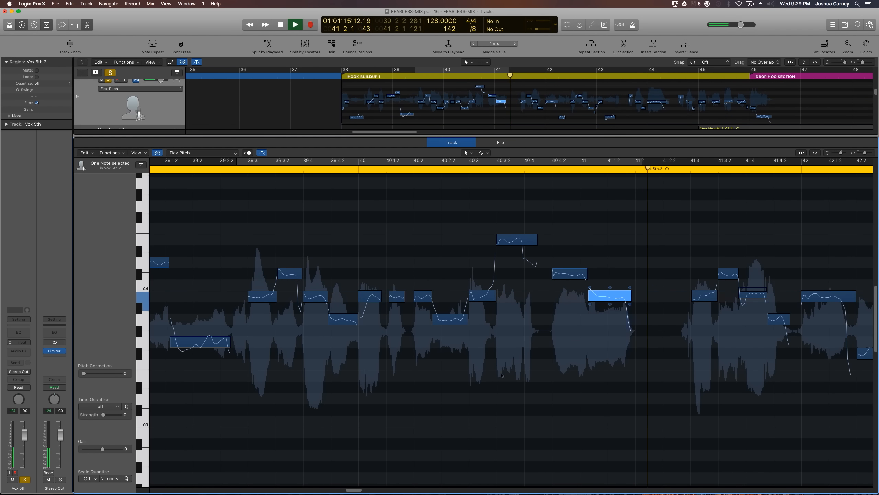
key(c)
key(space)
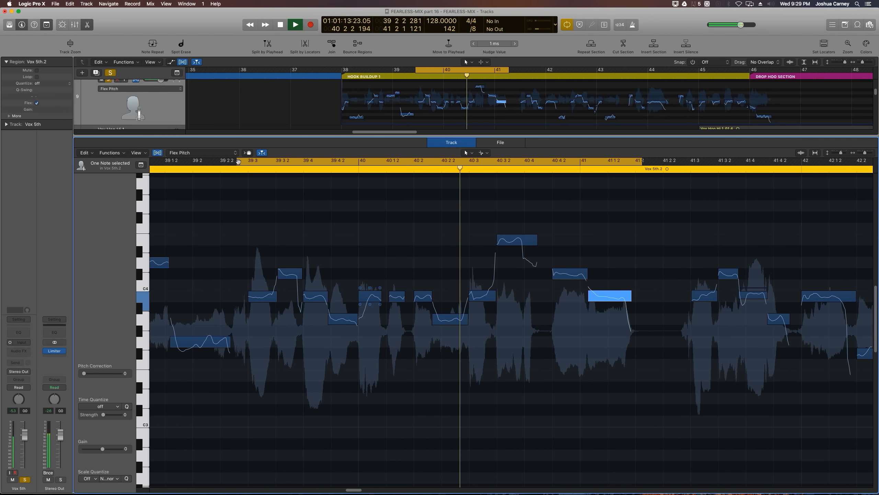
key(space)
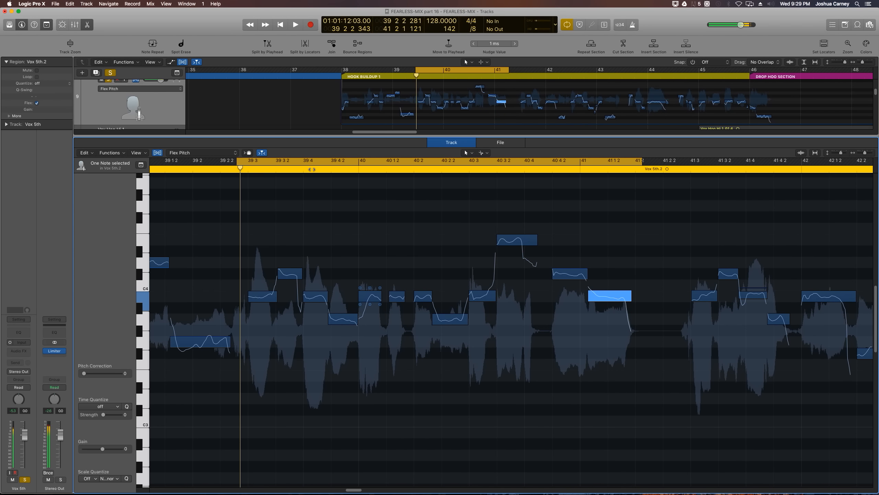
key(space)
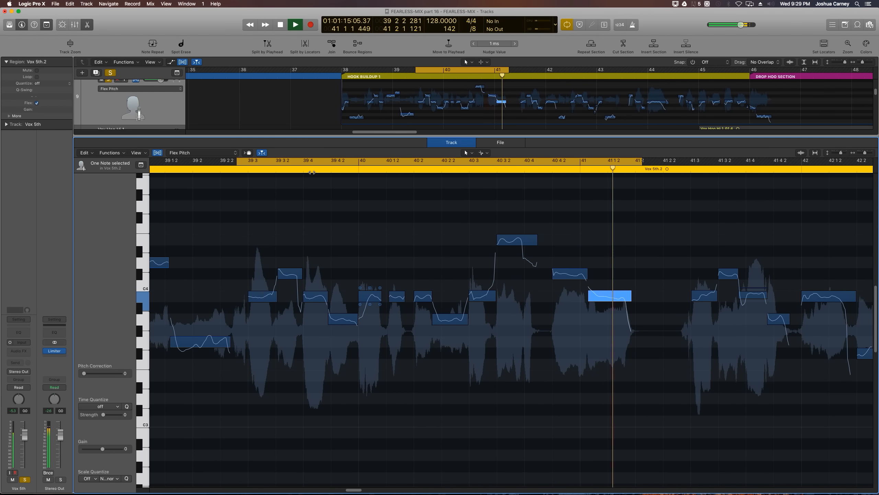
key(space)
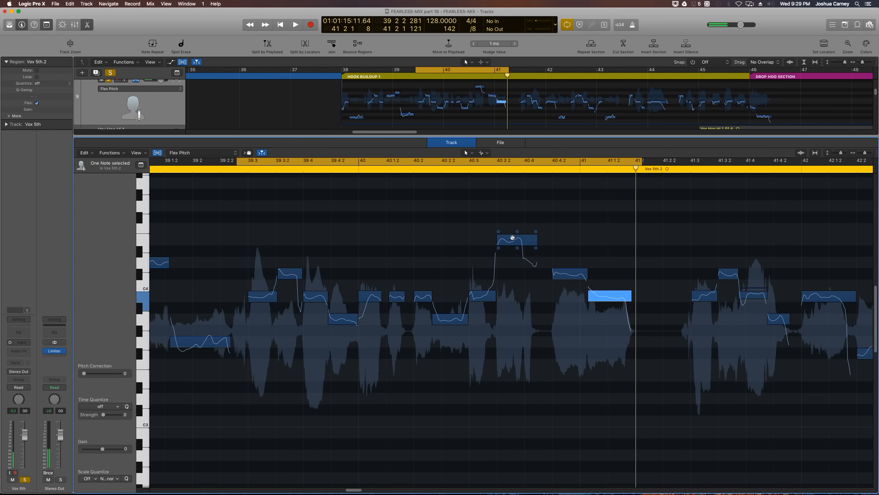
Turn off cycle mode, play from near 40 3, split the high E4 note at 40 3 2 422 and lower its tail to C#4.
click(494, 163)
click(496, 169)
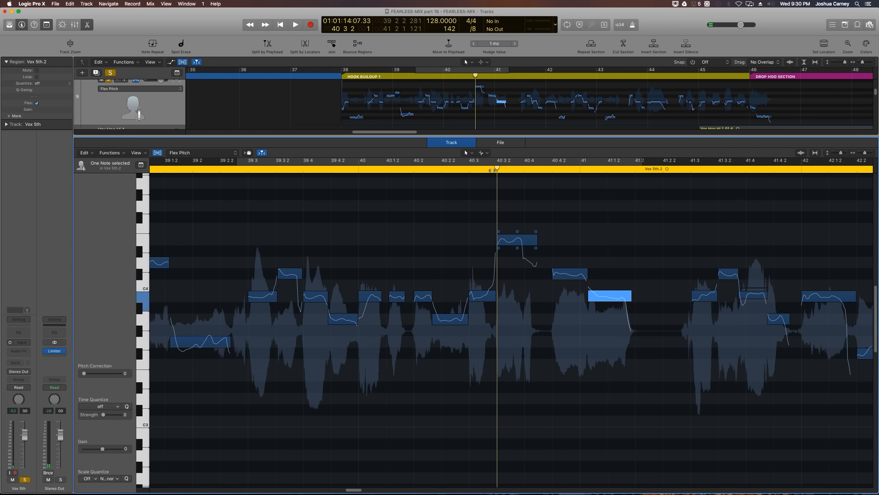
key(space)
key(space)
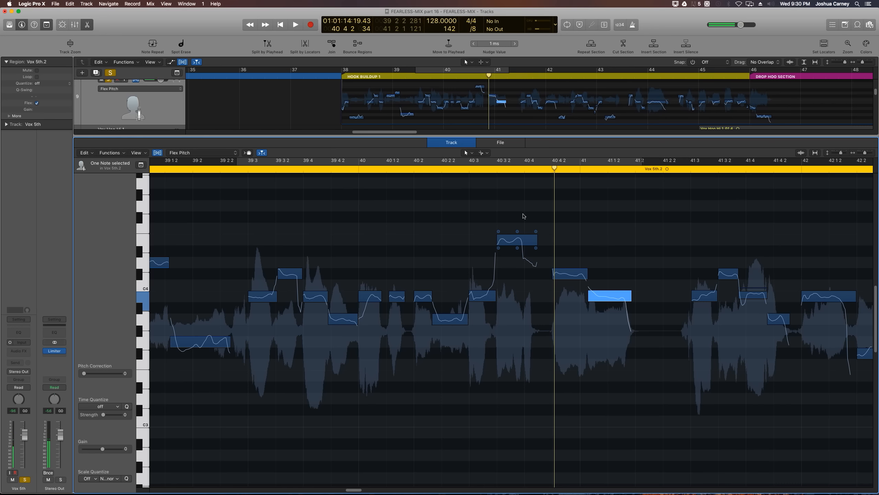
click(523, 243)
drag(529, 242, 529, 272)
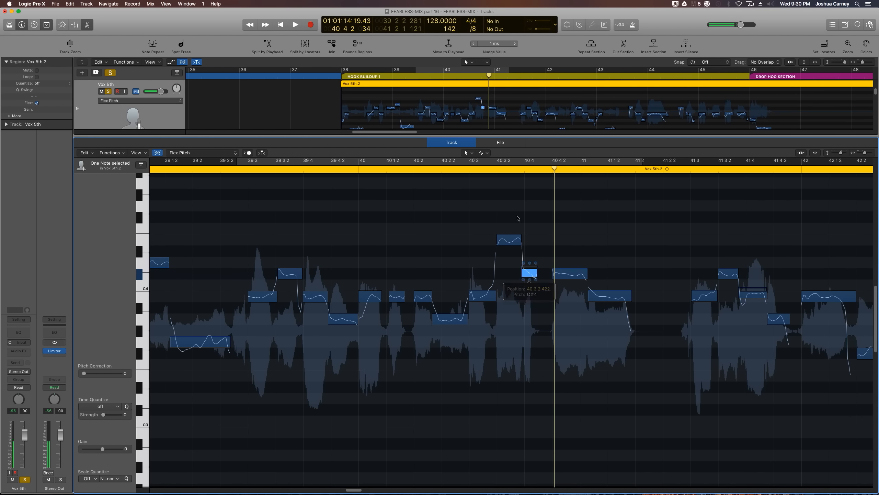
Audition the split high note from just before 40 3, and replay the whole second phrase from its start.
click(489, 171)
key(space)
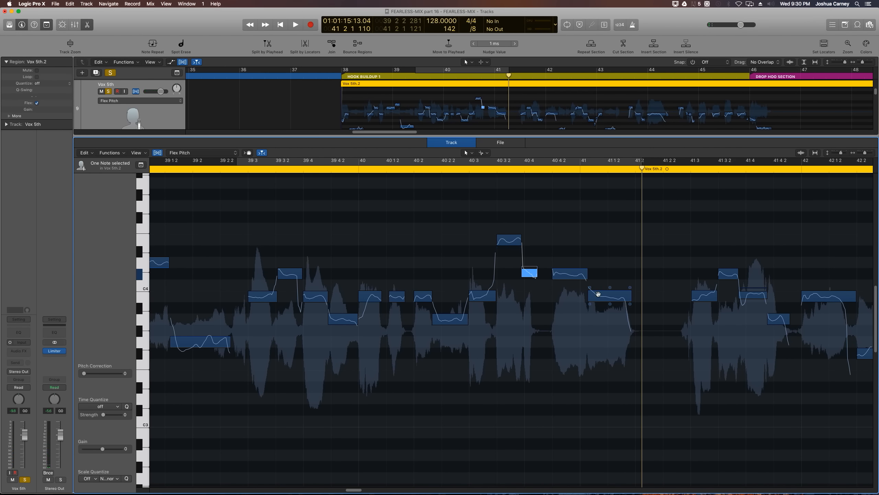
click(245, 169)
key(space)
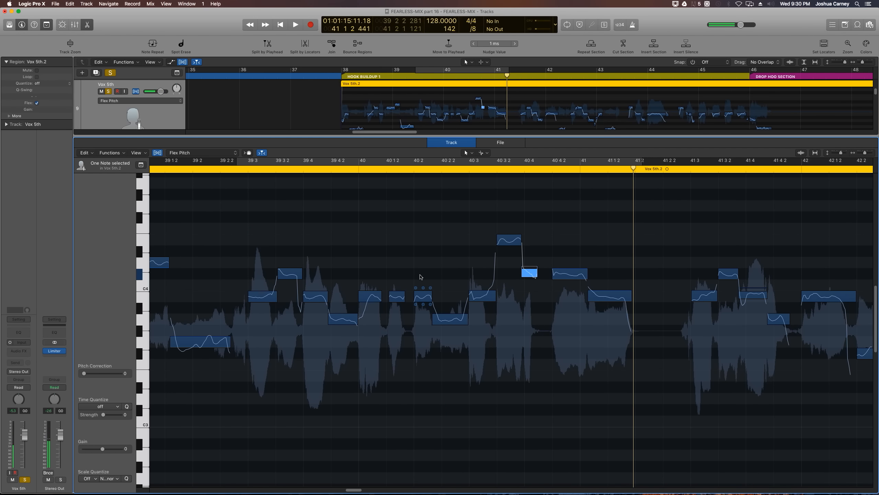
Review the already tuned phrases and play the third phrase from near 41 2 2.
scroll(353, 345, left, 10)
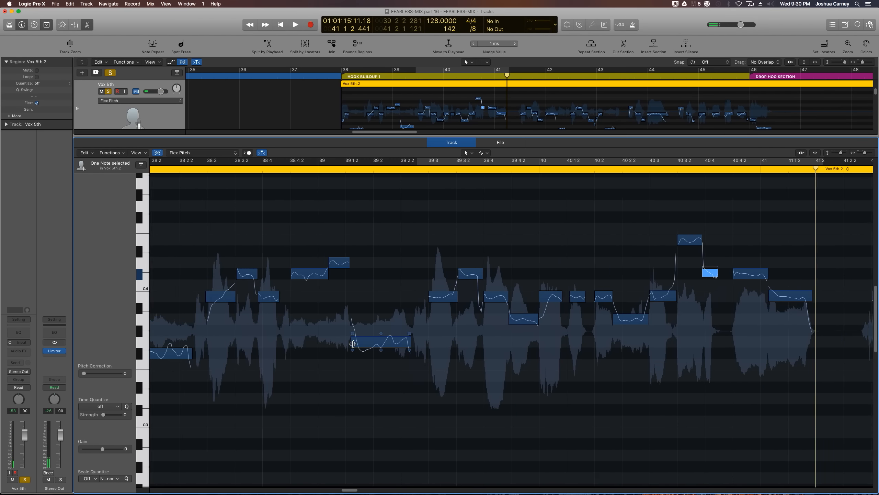
scroll(353, 345, left, 3)
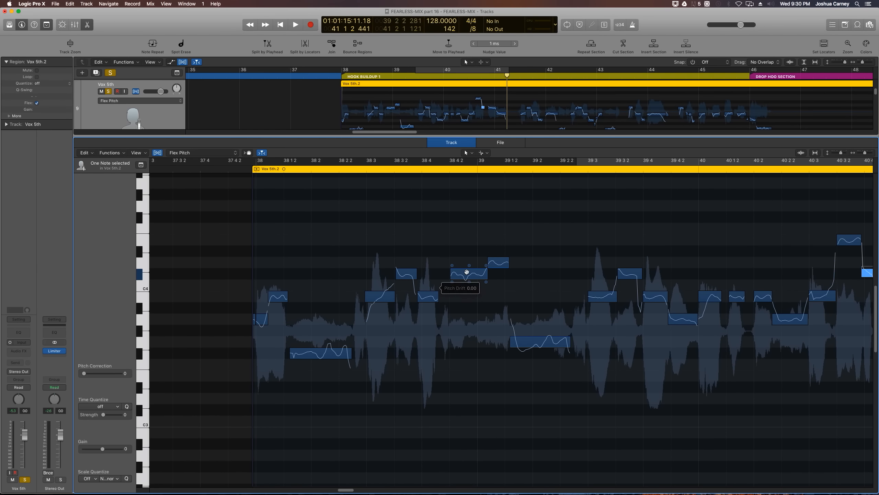
scroll(492, 261, right, 3)
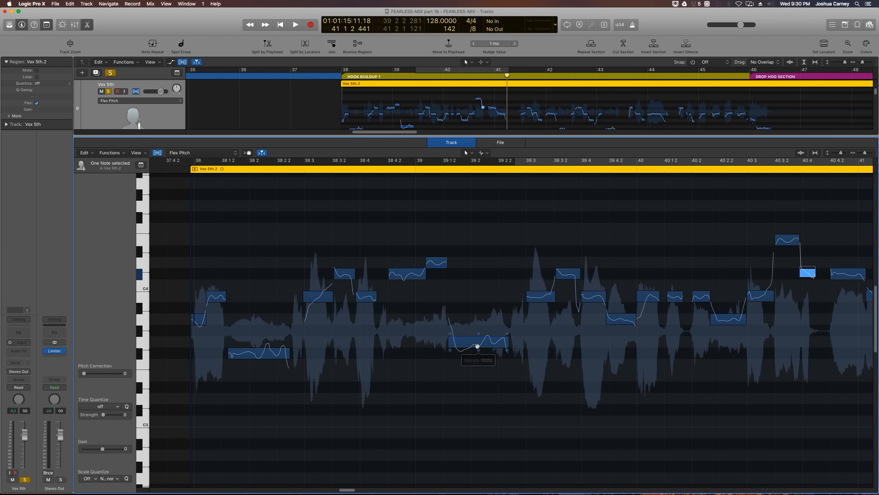
scroll(477, 346, right, 20)
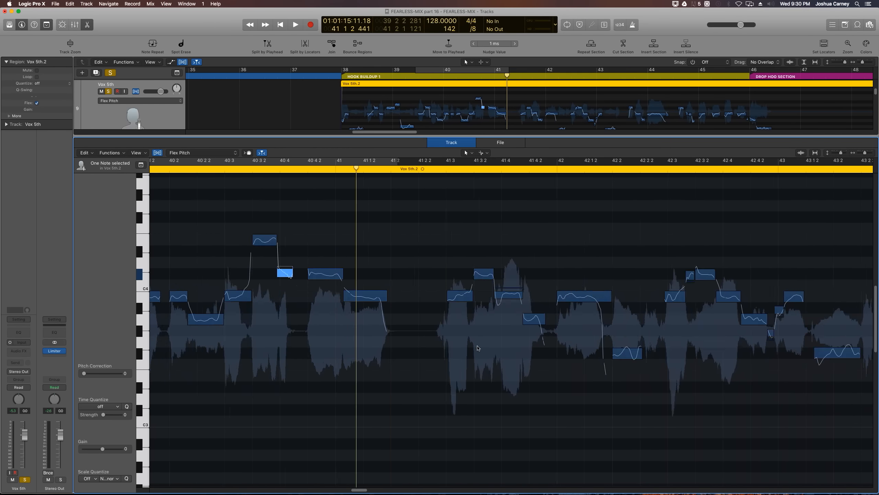
scroll(477, 348, right, 6)
key(space)
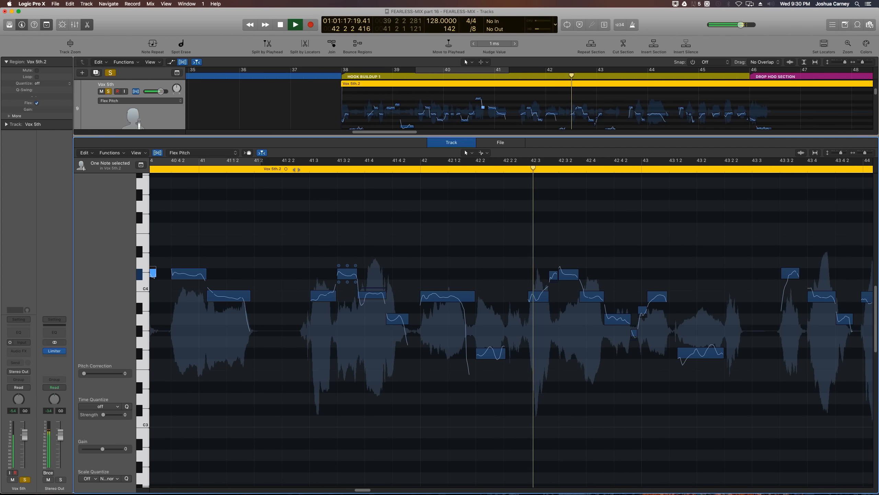
key(space)
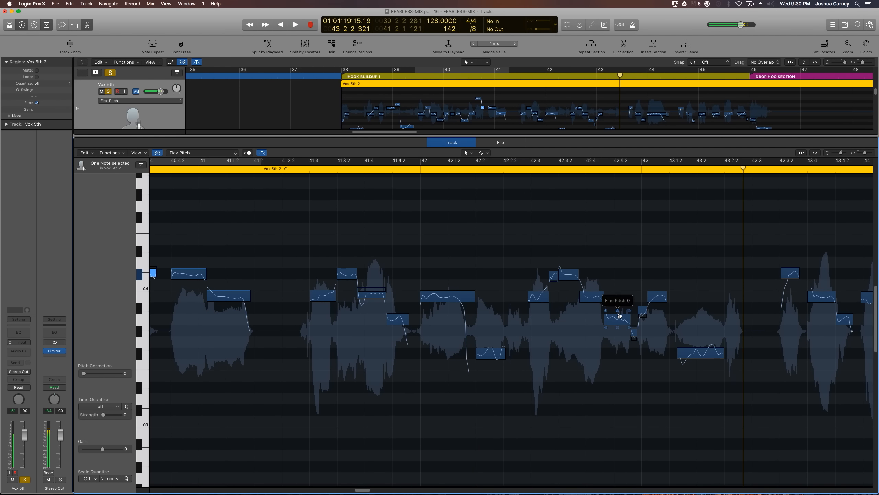
Raise the note near 42 4 to C#4, the low note near 43 1 2 to G3, and the three-note run around bar 43 up to D4.
drag(614, 304, 613, 268)
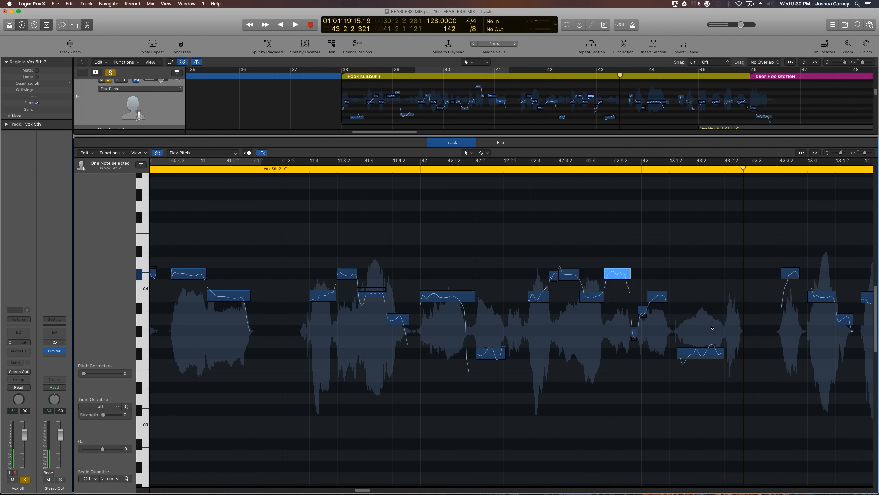
drag(704, 350, 704, 339)
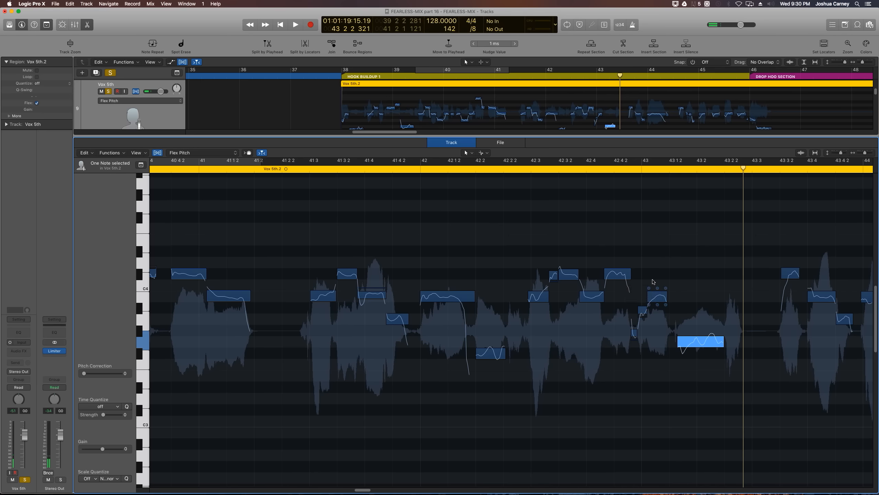
drag(658, 277, 637, 354)
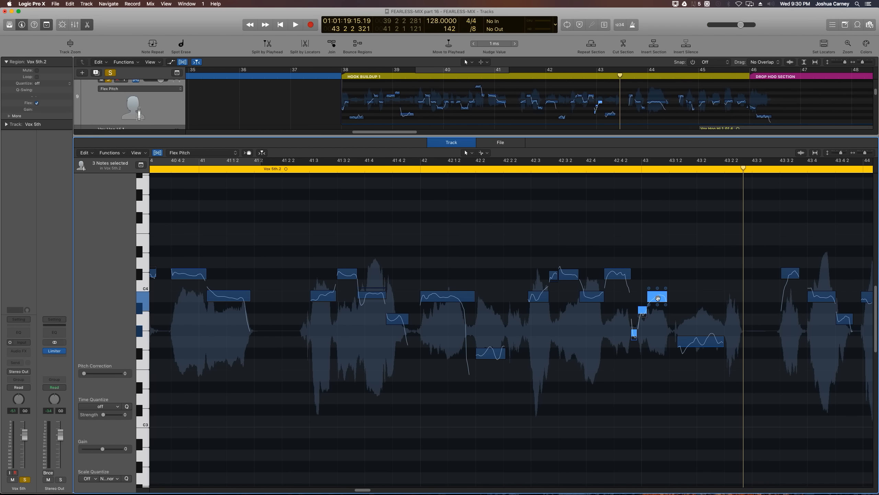
drag(658, 298, 687, 284)
click(621, 290)
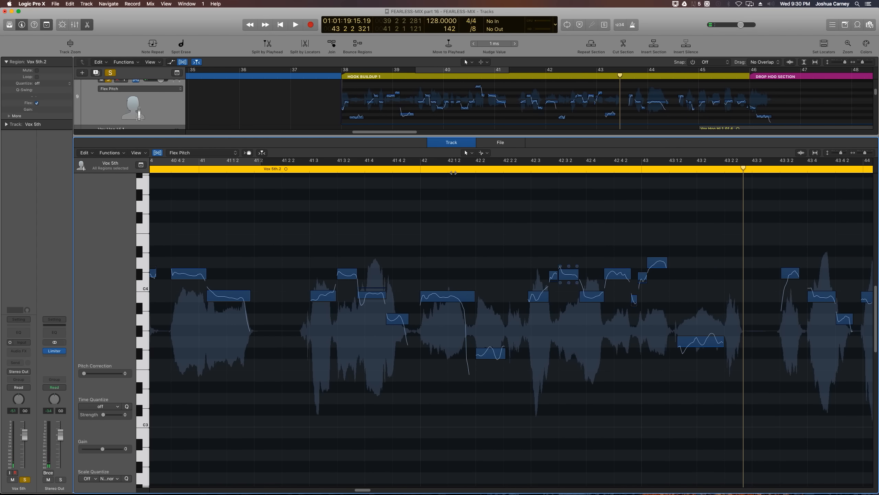
Audition the retuned third phrase from near 41 2 2 to just past 43 2.
click(300, 170)
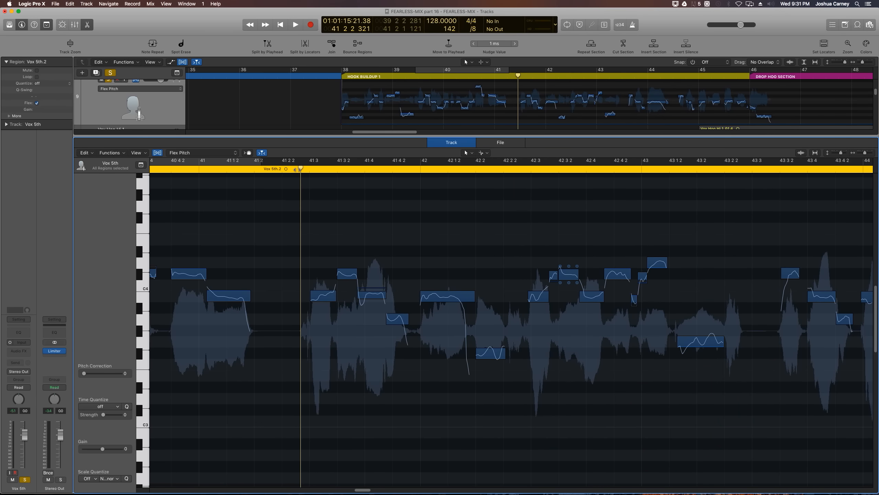
key(space)
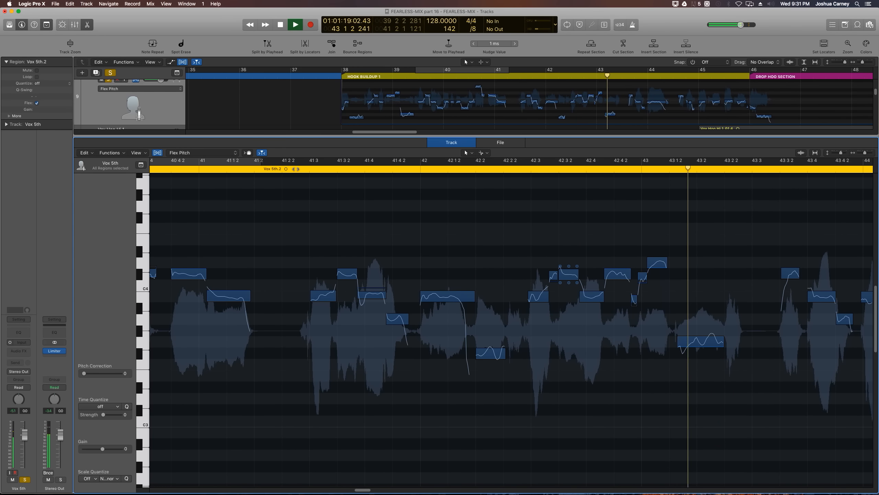
key(space)
Zoom out and play the whole Vox 5th hook from the region's start at bar 38 into bar 46.
drag(364, 490, 359, 490)
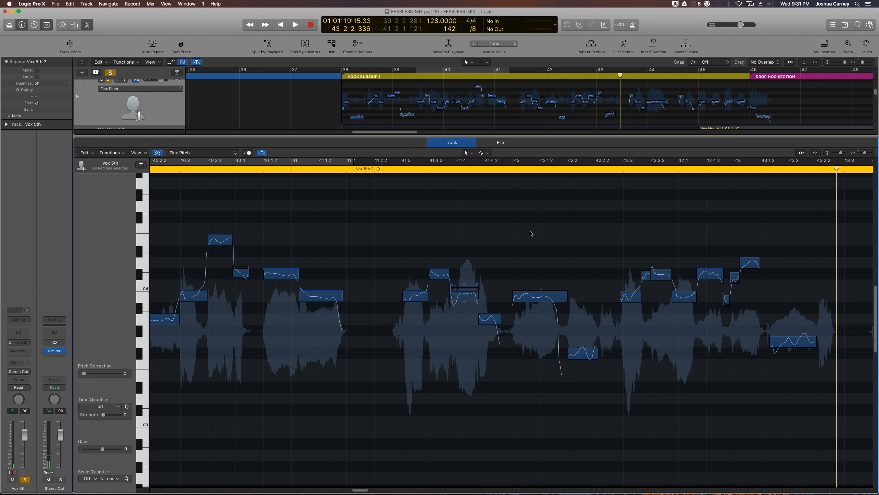
key(super+Left)
key(super+Left)
drag(823, 218, 386, 437)
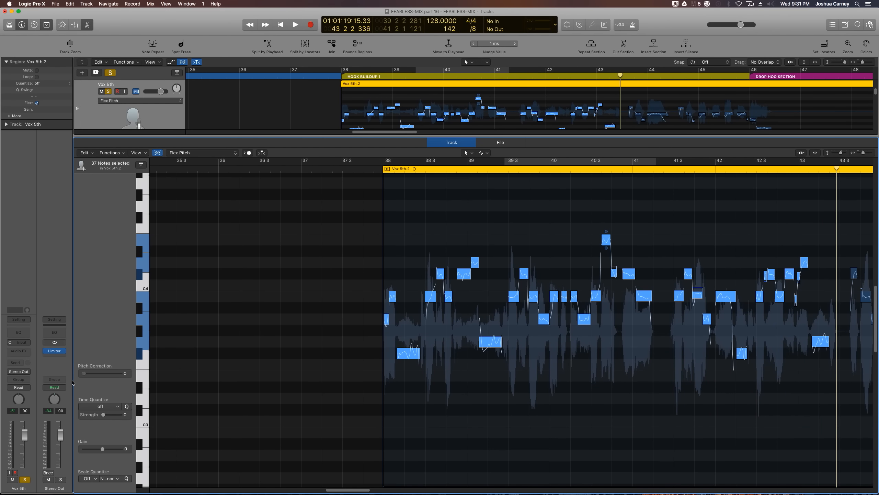
click(650, 369)
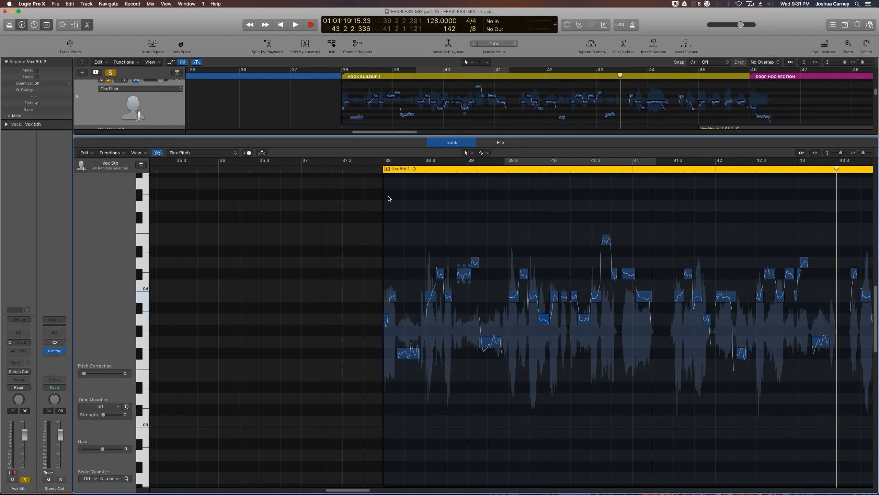
key(shift+Return)
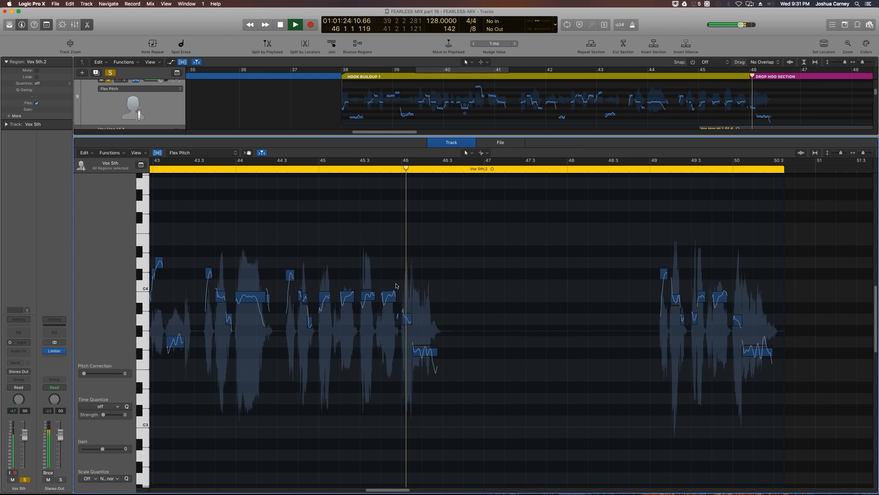
key(space)
Audition the last phrase before the drop from near 44 3, then replay its opening up to about 45 2.
drag(287, 240, 349, 337)
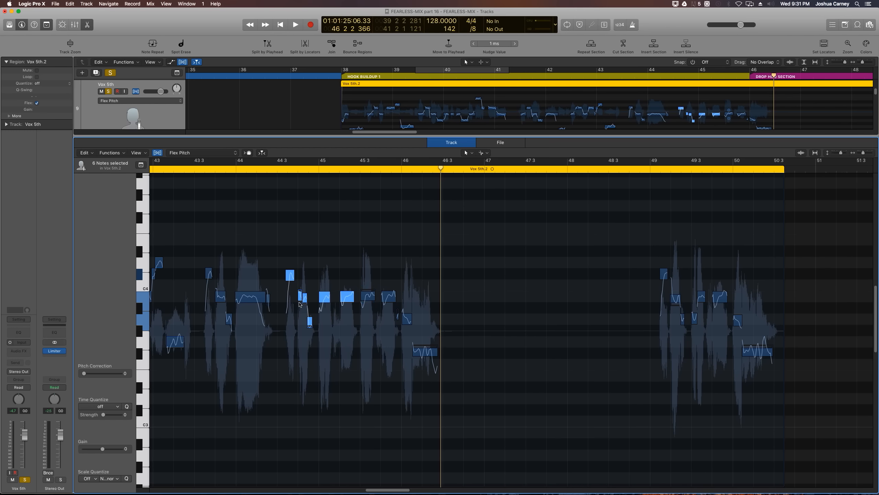
key(space)
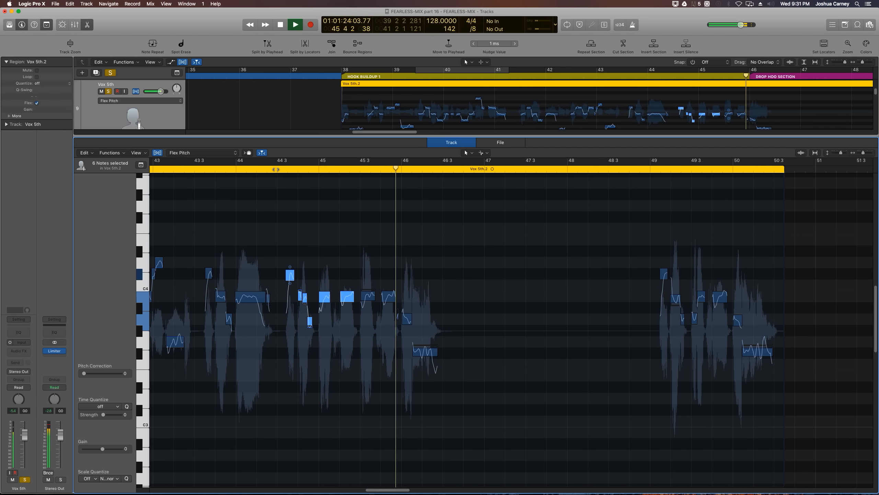
key(space)
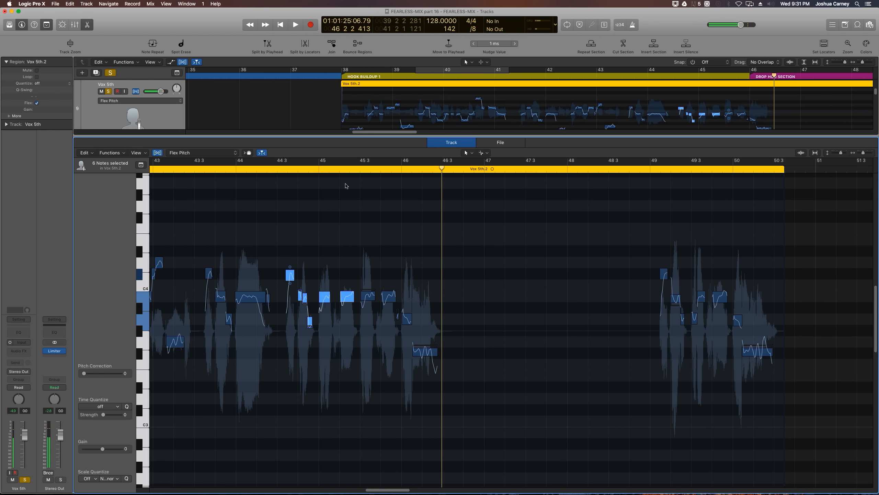
click(495, 274)
key(super+Right)
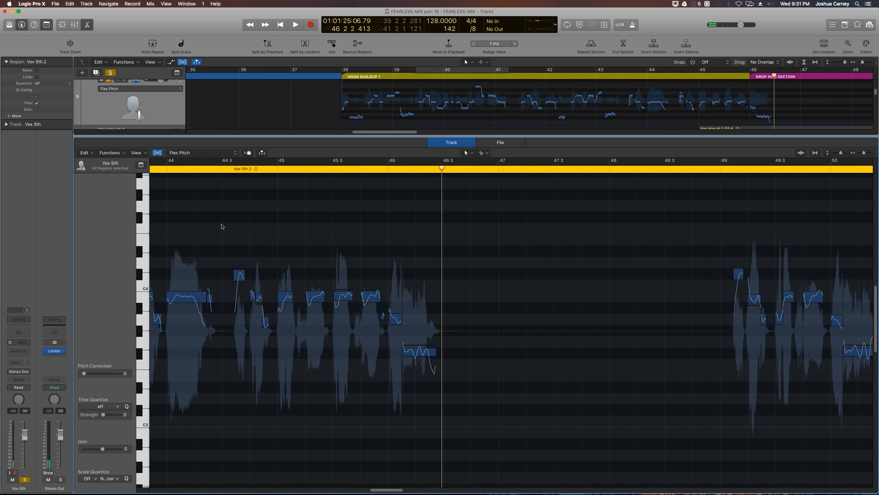
click(222, 161)
key(space)
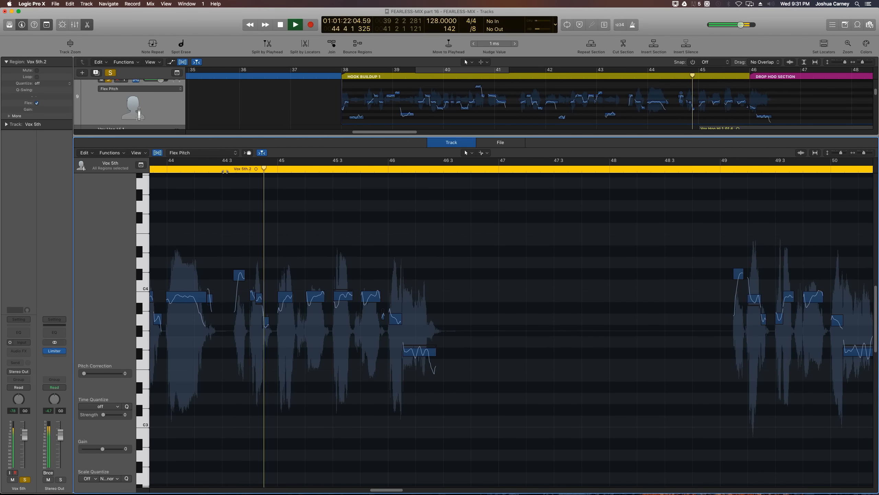
key(space)
Raise the notes near 45 2, 45 3 and 45 4 to C#4, D4 and E4, the two around bar 46 to C#4, and the phrase's last note to B3.
drag(313, 296, 367, 234)
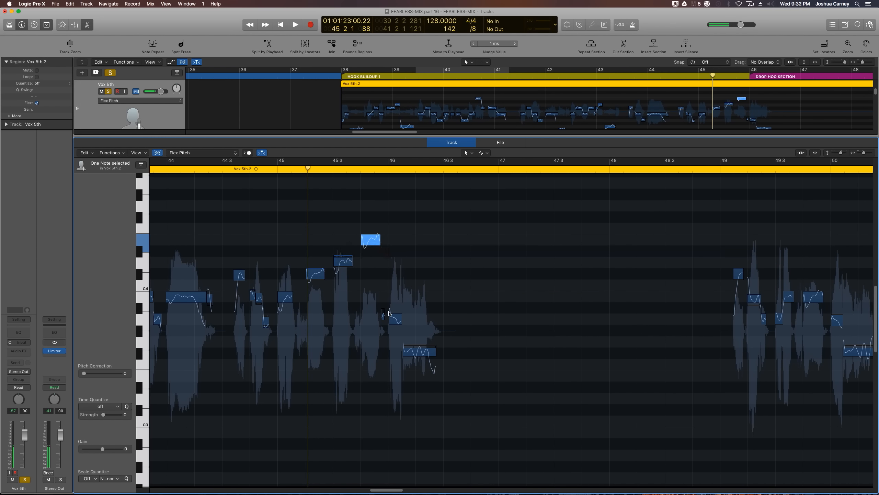
drag(418, 339, 415, 294)
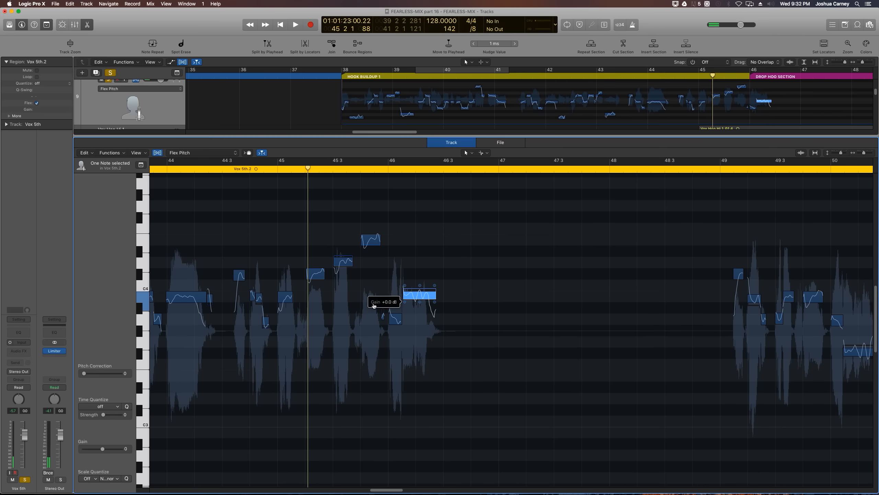
click(395, 319)
drag(361, 300, 362, 279)
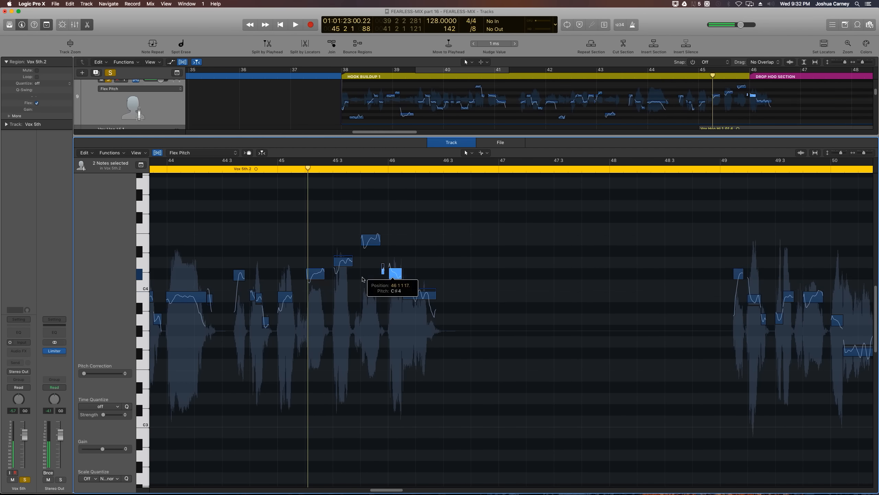
click(263, 193)
Audition the raised last phrase repeatedly from near 44 3, stopping the final pass around 45 3.
click(225, 169)
key(space)
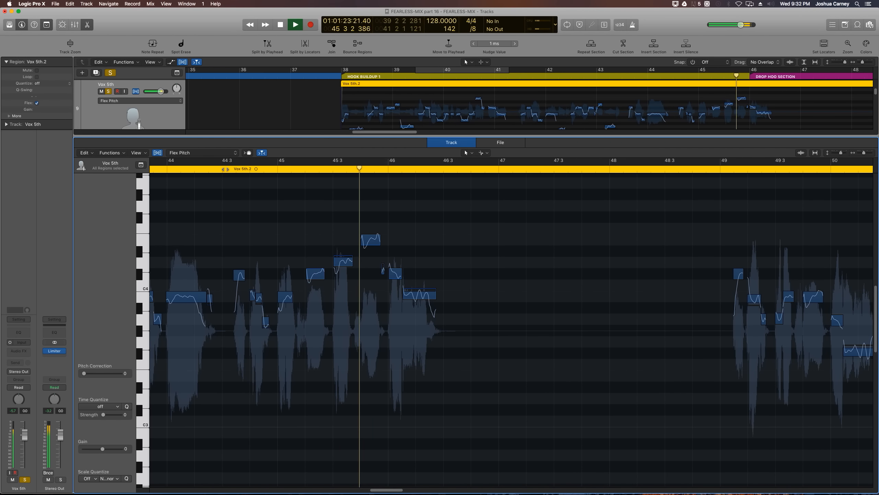
key(space)
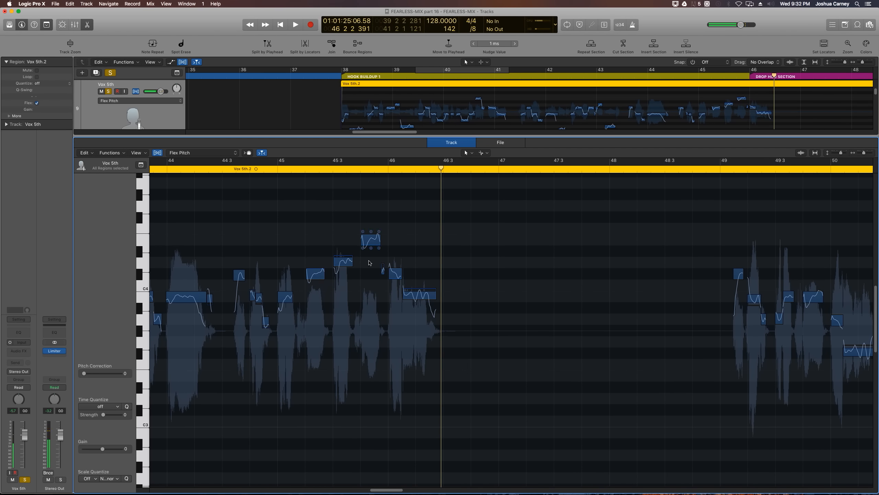
click(369, 237)
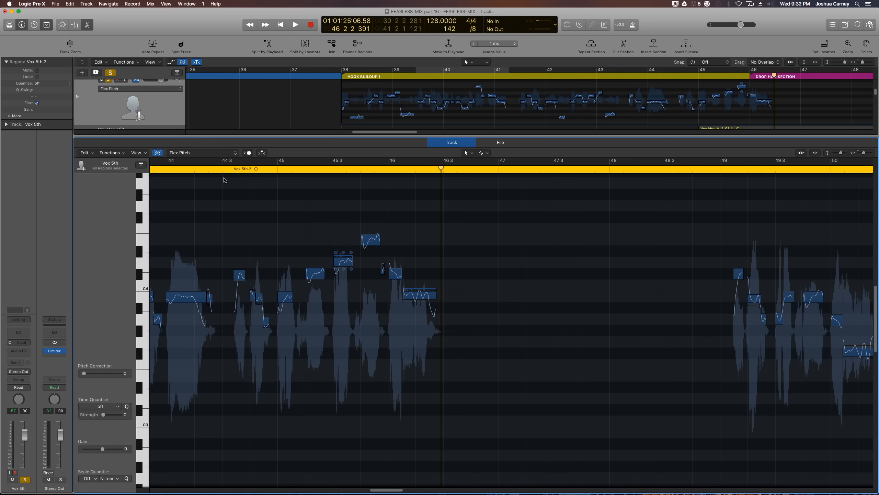
click(228, 166)
key(space)
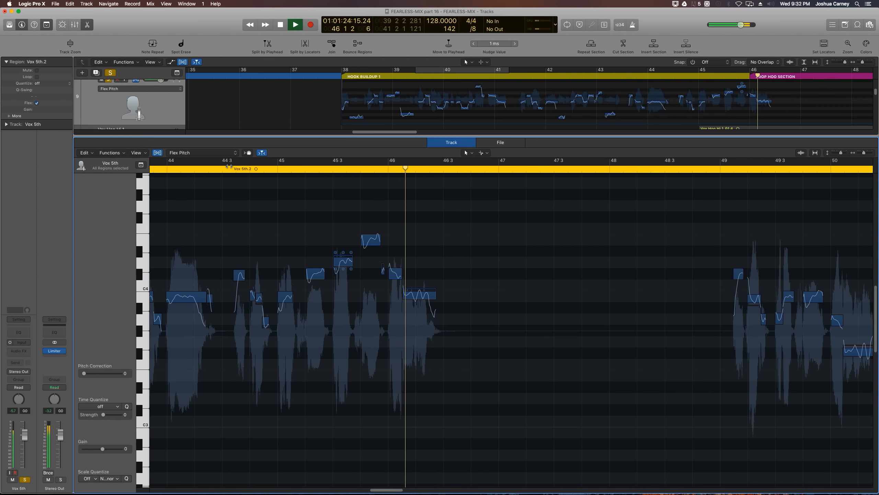
click(221, 169)
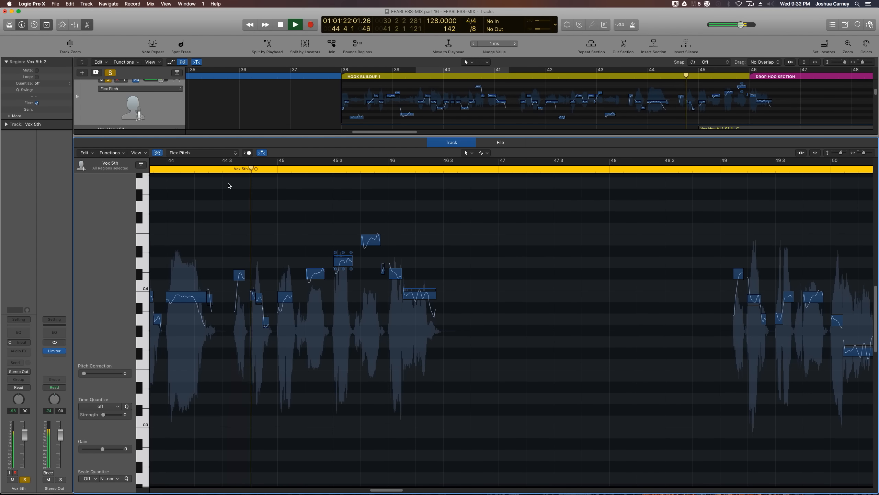
key(space)
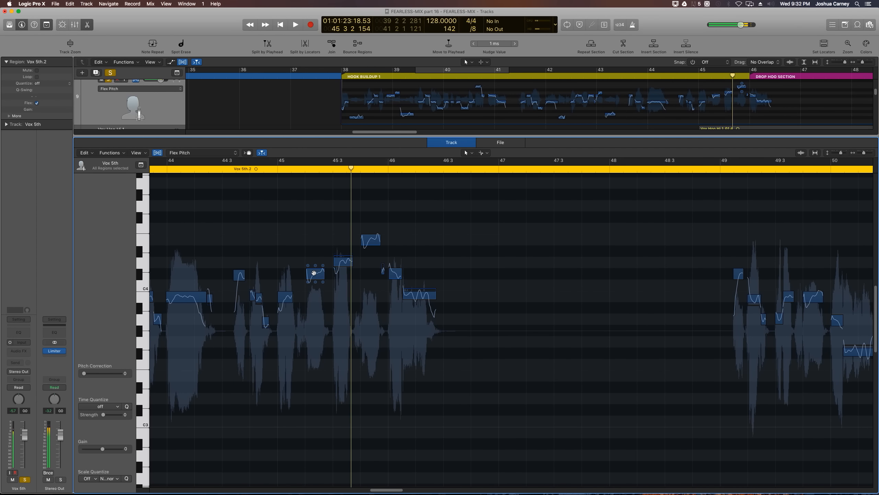
Lower the note near 45 2 to B3 and the one at 45 3 to C#4, then audition from near 44 3.
drag(316, 285, 317, 296)
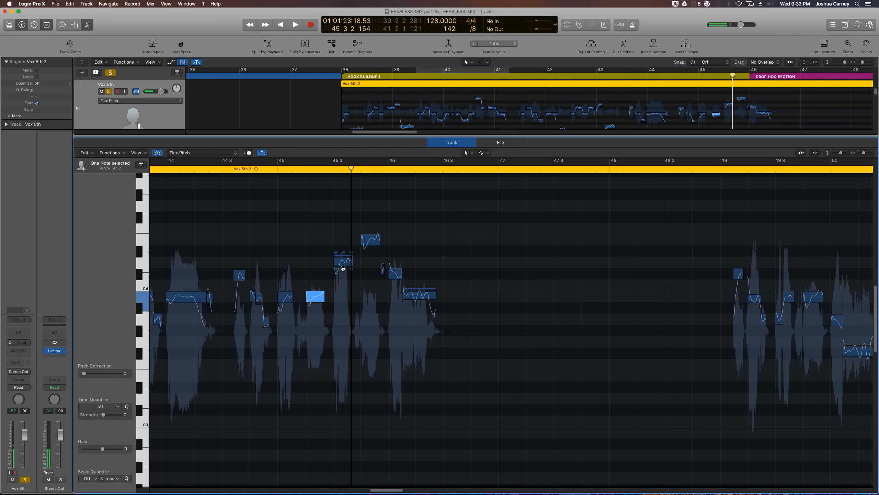
drag(343, 268, 343, 280)
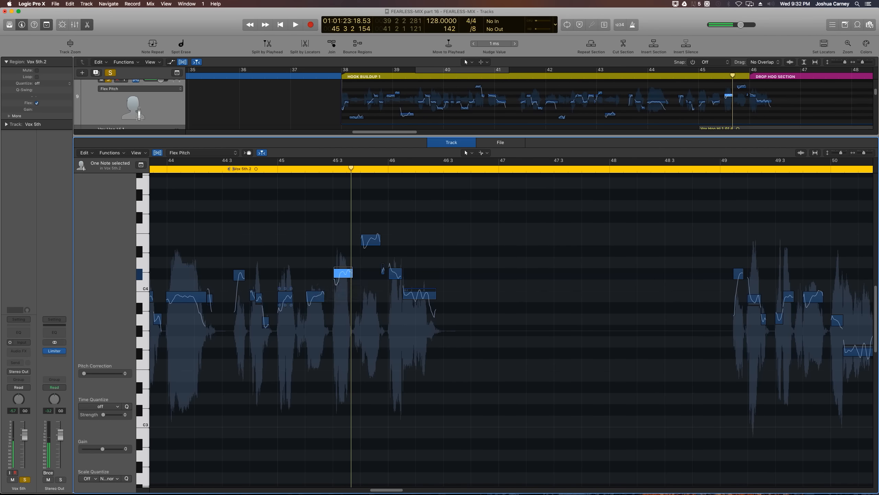
key(space)
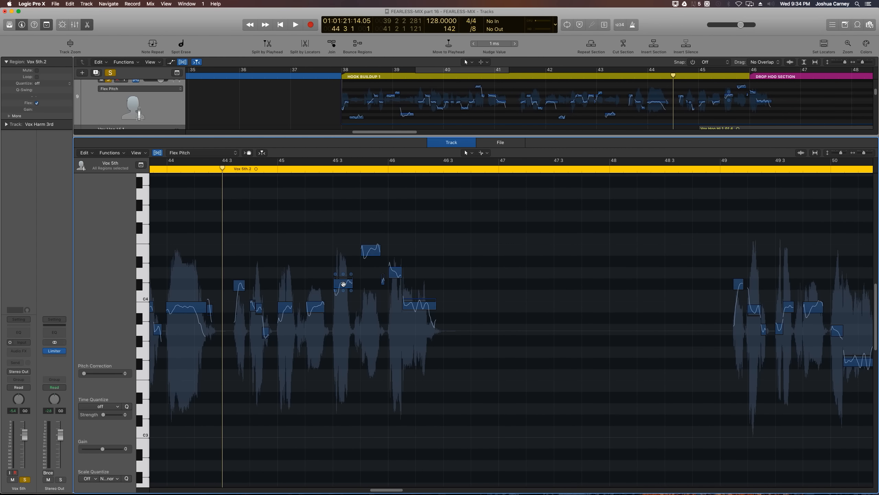
Lower the note at 45 3 to B3 and the high note near 45 4 to C#4.
drag(343, 284, 343, 306)
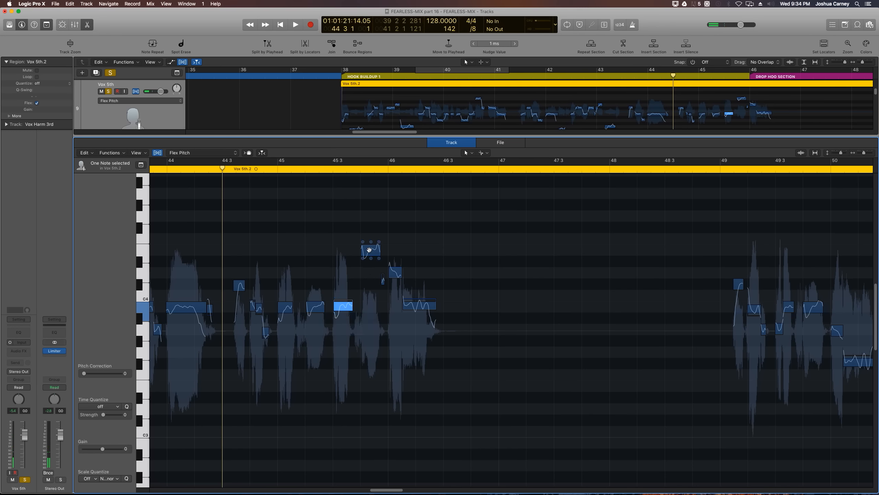
drag(368, 249, 369, 284)
click(221, 184)
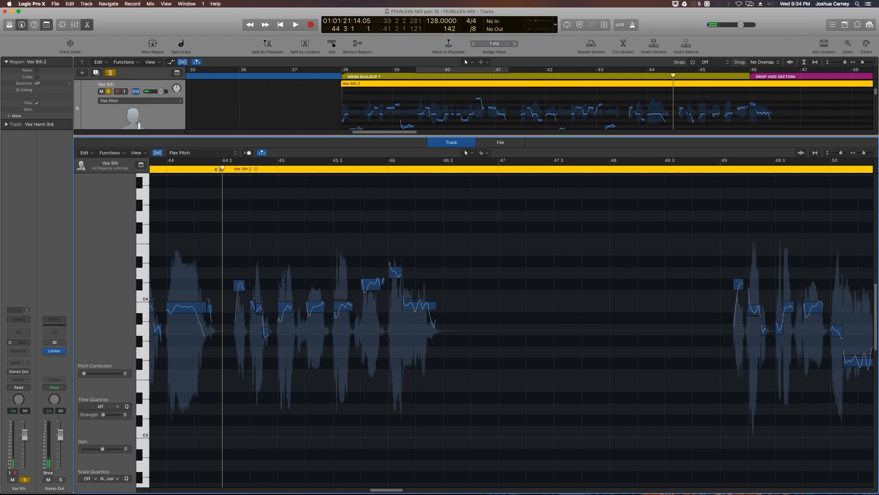
Audition the retuned last phrase of Vox 5th from near 44 3 through to about 46 3.
key(space)
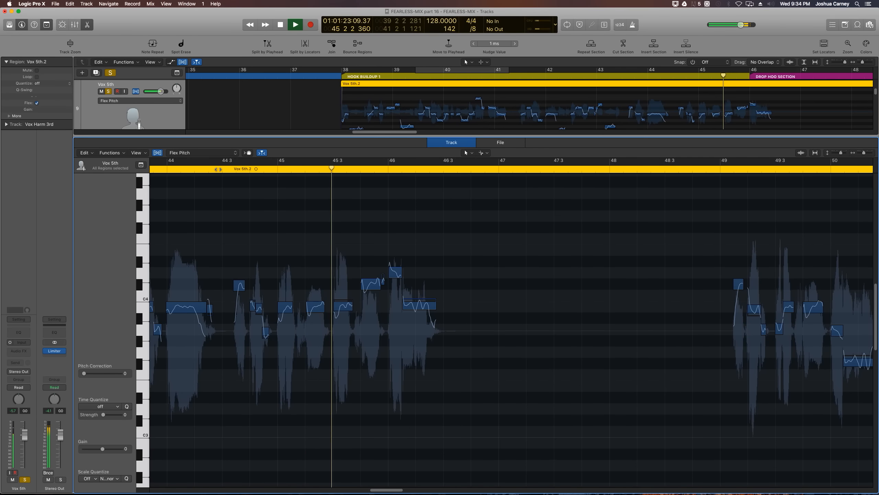
key(space)
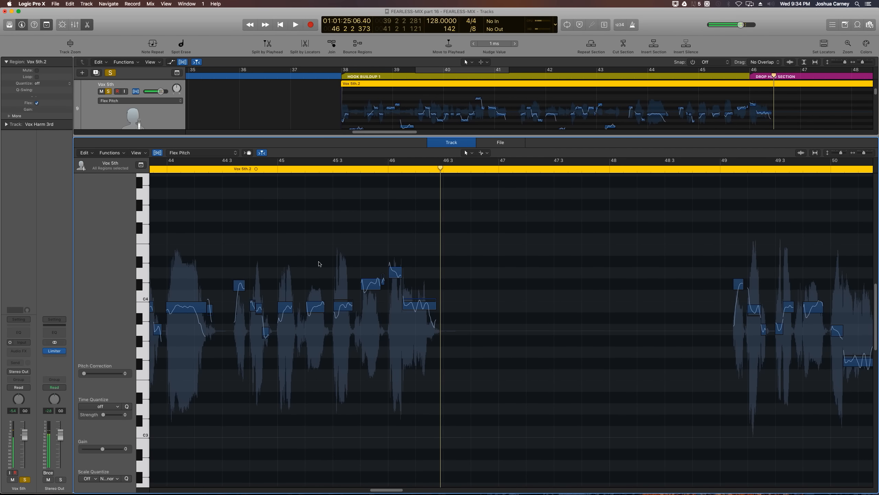
scroll(524, 329, right, 10)
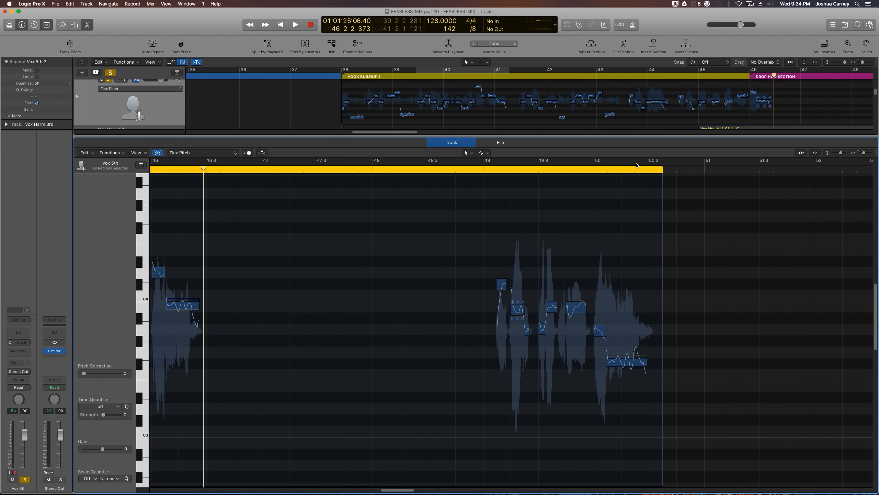
click(650, 168)
key(super+Right)
key(super+Right)
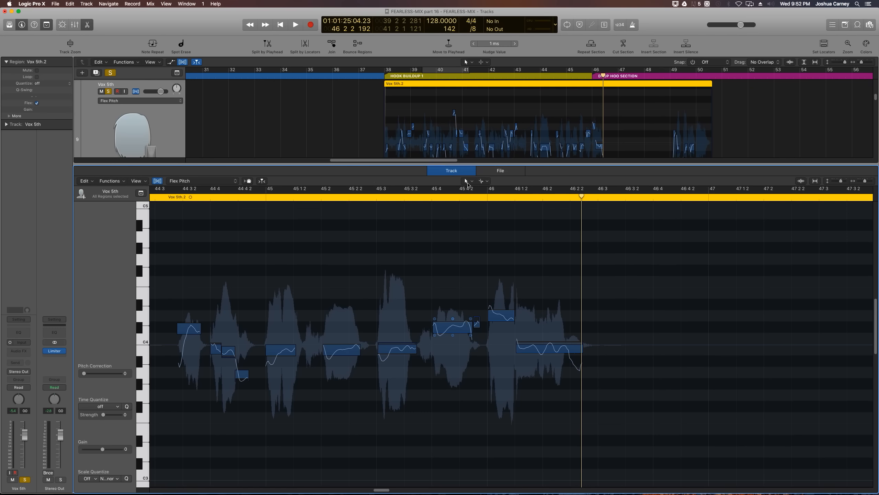
Set the pitch correction of all Vox 5th notes to 100 and reduce their vibrato together.
key(super+a)
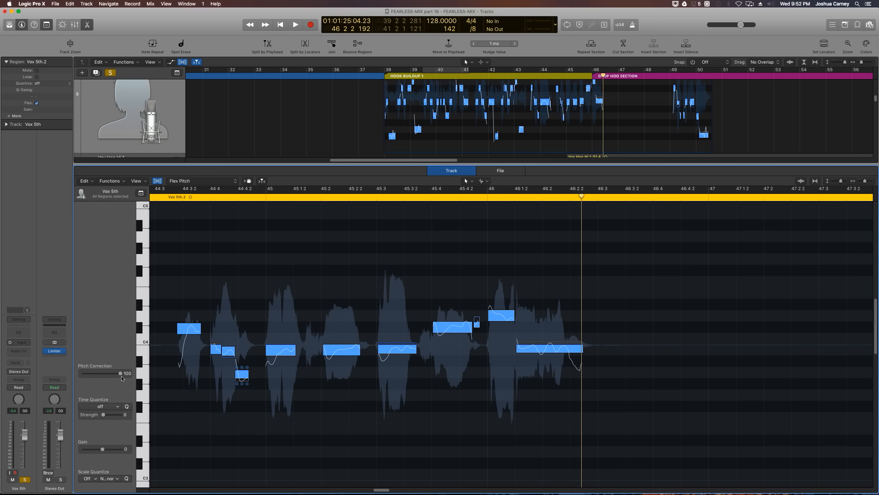
drag(121, 374, 30, 379)
key(super+z)
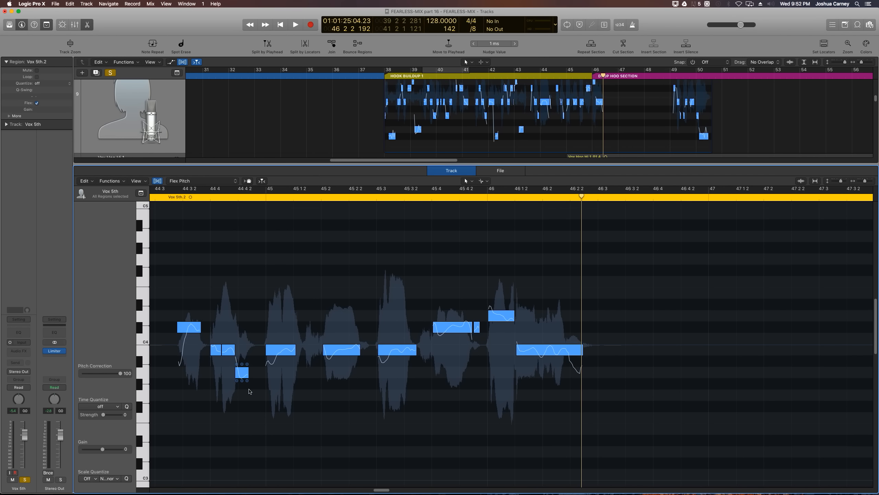
mouse_move(242, 383)
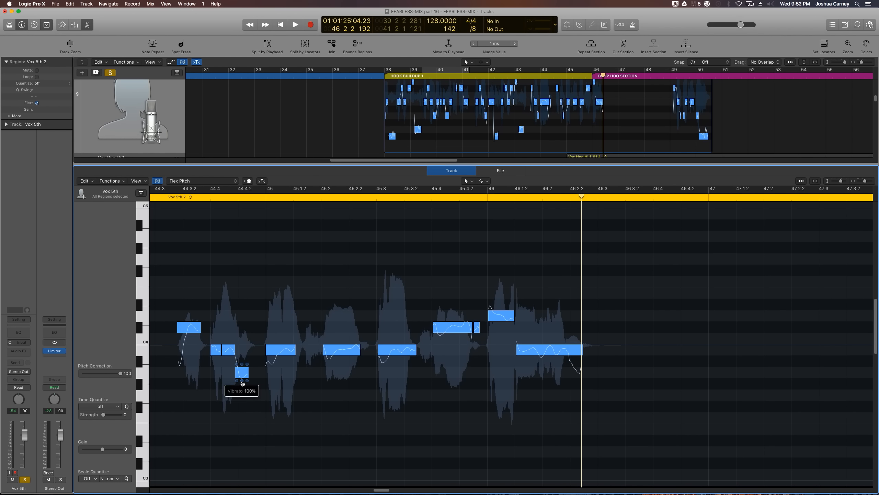
drag(241, 383, 242, 397)
click(377, 418)
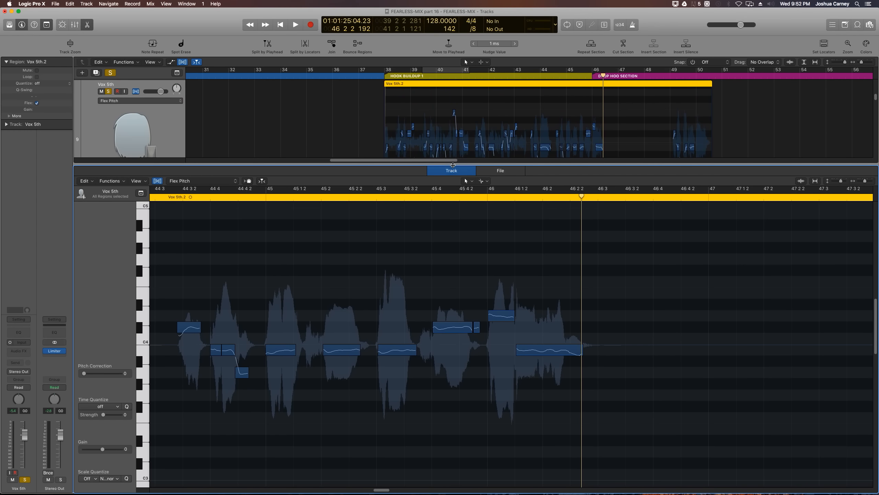
Close the editor and delete the end of the Vox 5th region from 47 1 1 onward.
key(e)
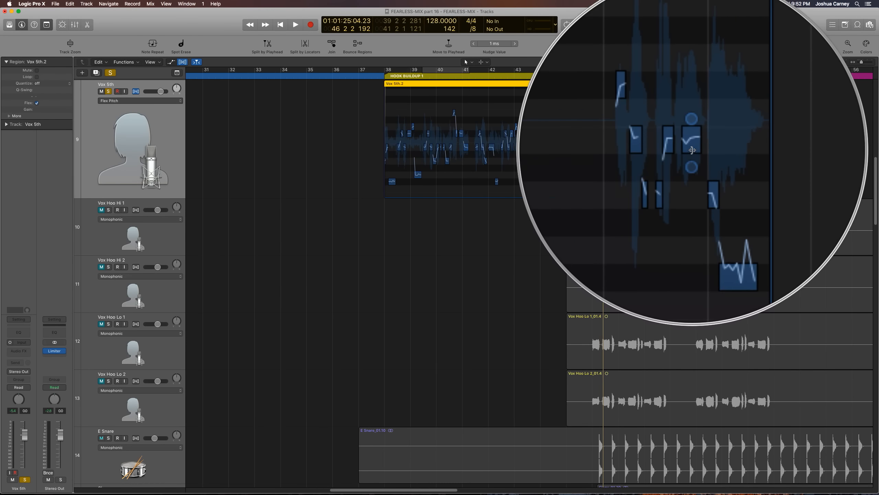
scroll(761, 164, up, 3)
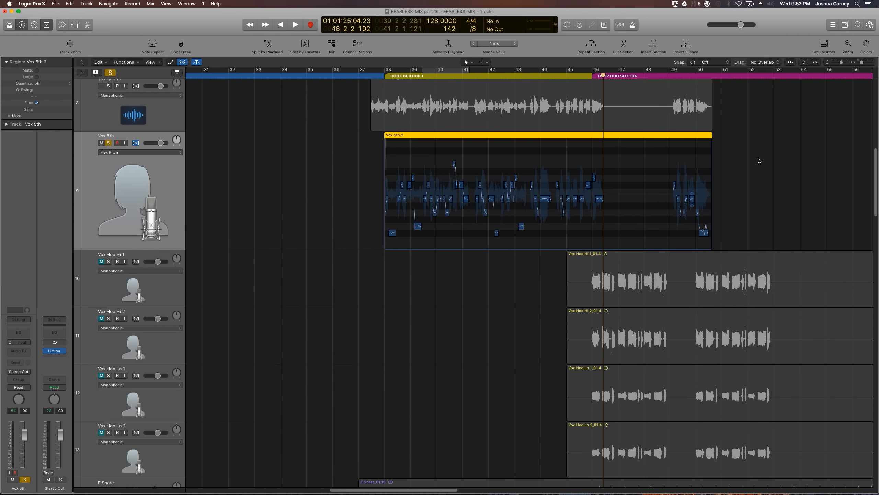
key(super+Right)
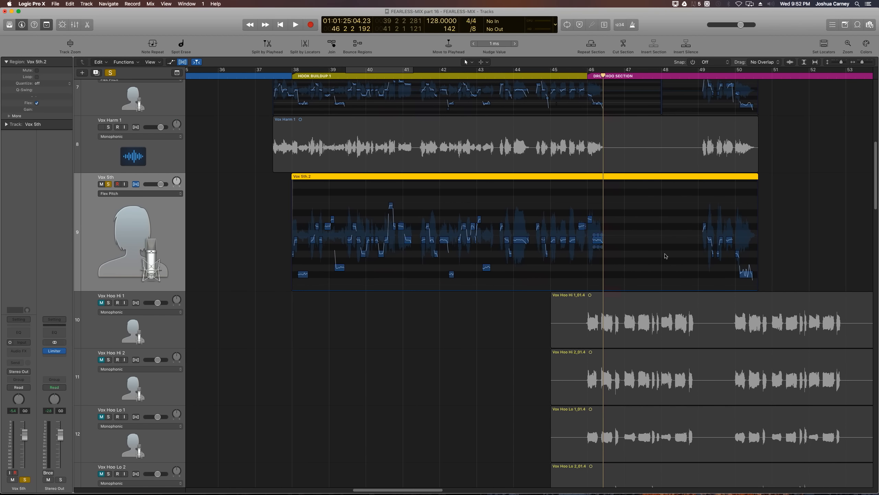
drag(820, 216, 625, 257)
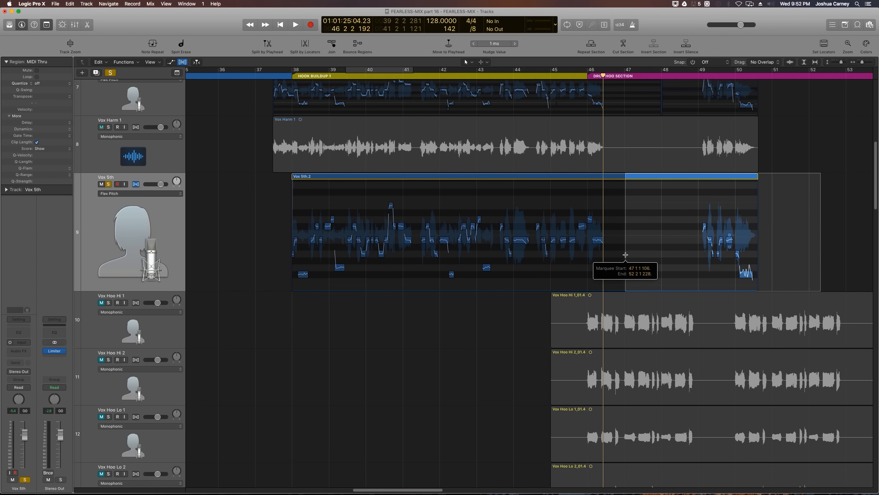
key(Delete)
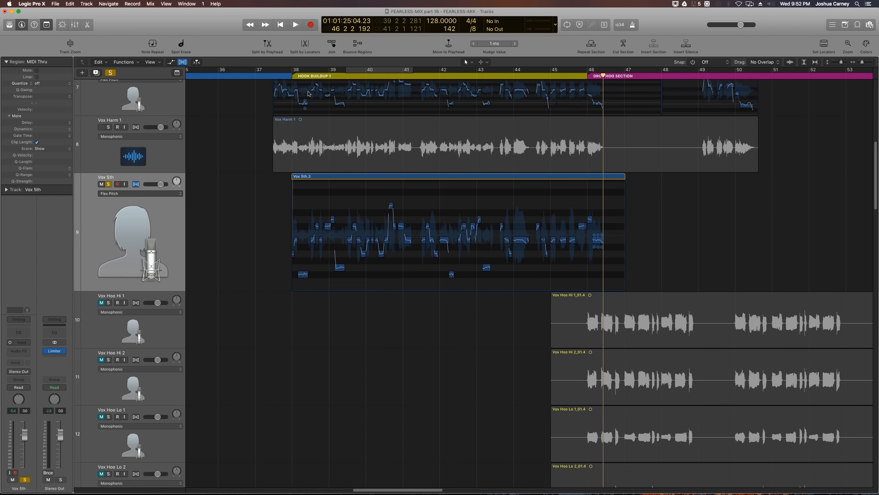
Add the Vox Harm 1 and Vox Hook 2 tracks to the soloed vocals.
scroll(308, 93, up, 5)
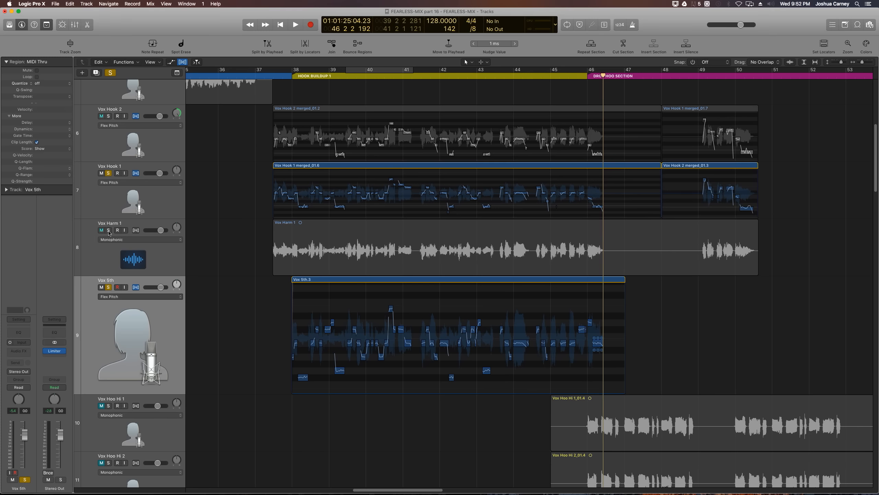
click(108, 230)
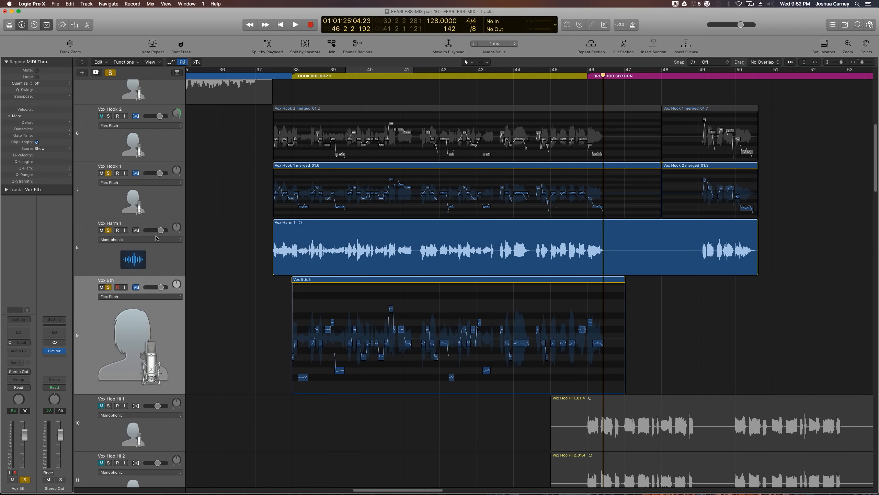
click(108, 116)
Pan Vox Hook 1 and Vox Harm 1 away from centre, and set the Vox 5th pan to -23.
drag(176, 173, 176, 276)
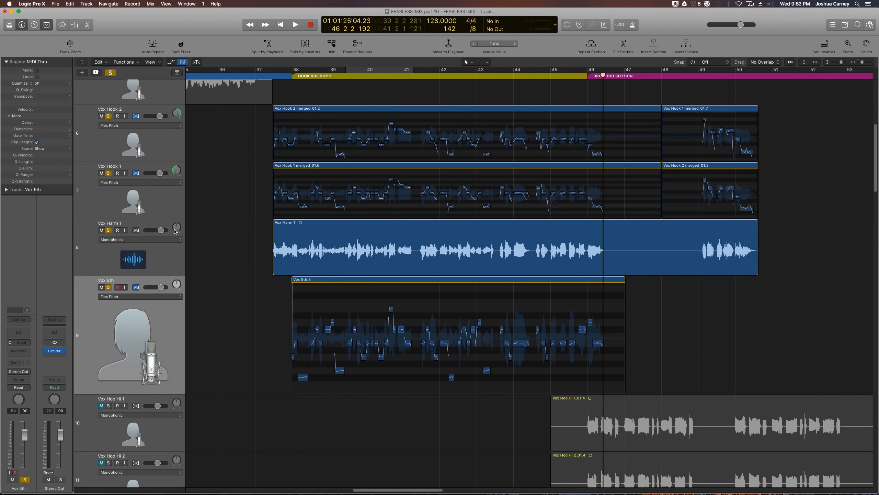
drag(176, 229, 177, 228)
drag(176, 284, 176, 302)
click(170, 296)
click(170, 295)
click(171, 284)
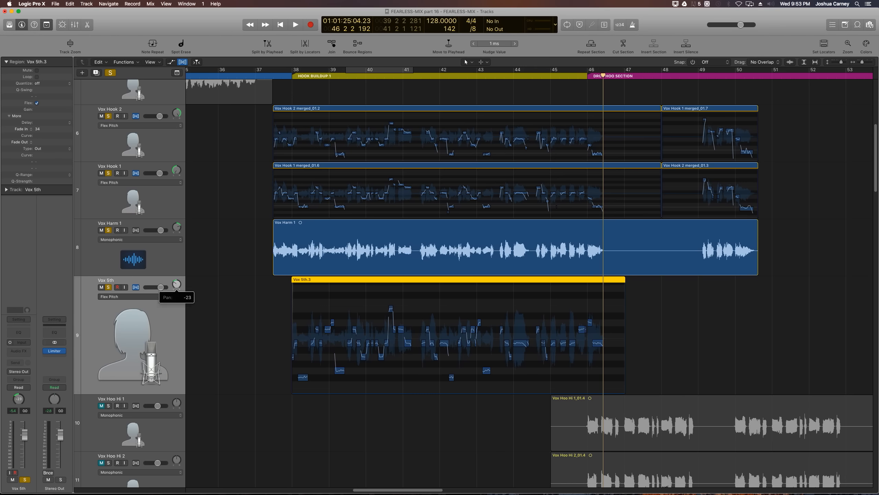
click(230, 308)
Reduce the Vox 5th track height and audition the soloed hook vocals from just after bar 37 into the drop.
drag(83, 396, 83, 367)
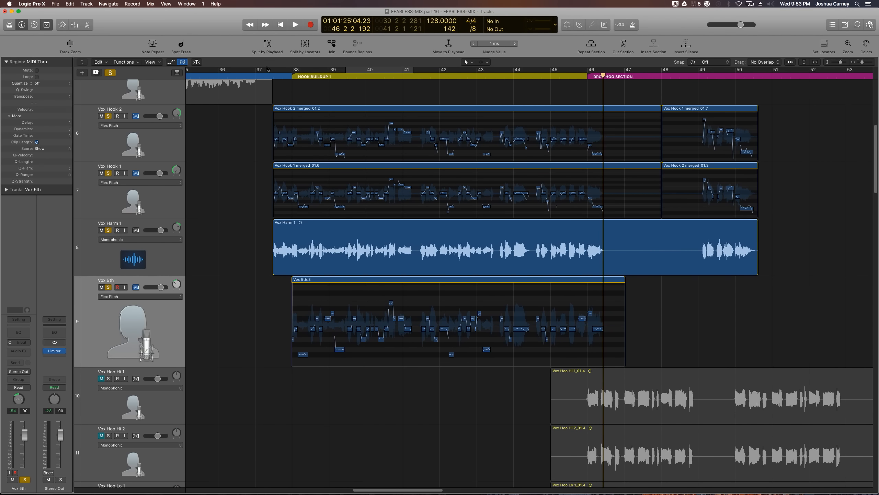
click(265, 69)
key(space)
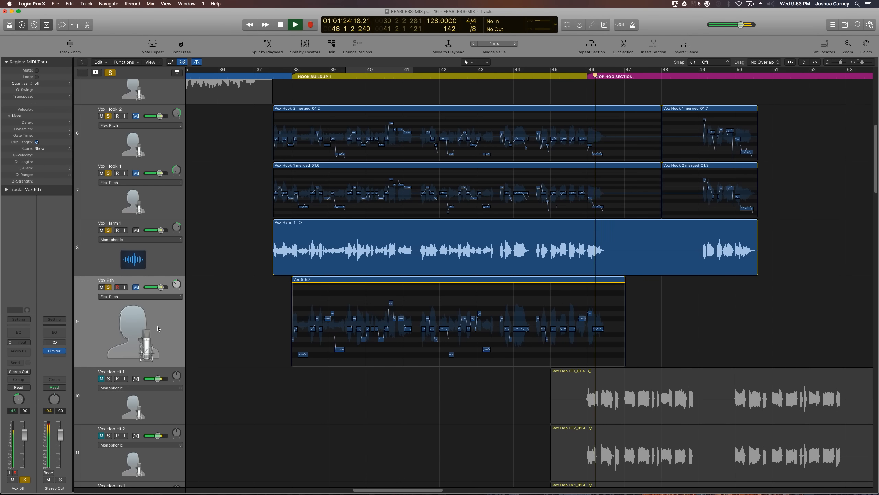
key(space)
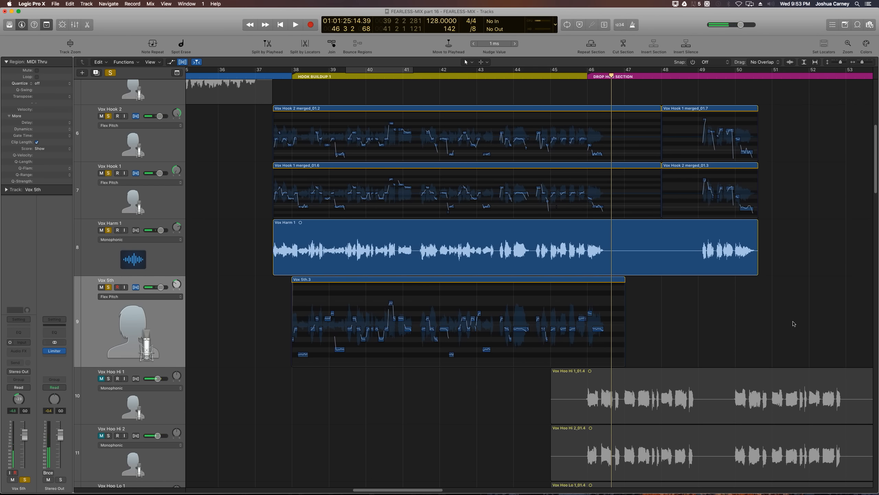
Join the two Vox Hook 2 regions into one new audio region, and do the same for the two Vox Hook 1 regions.
key(super+Left)
drag(781, 138, 613, 151)
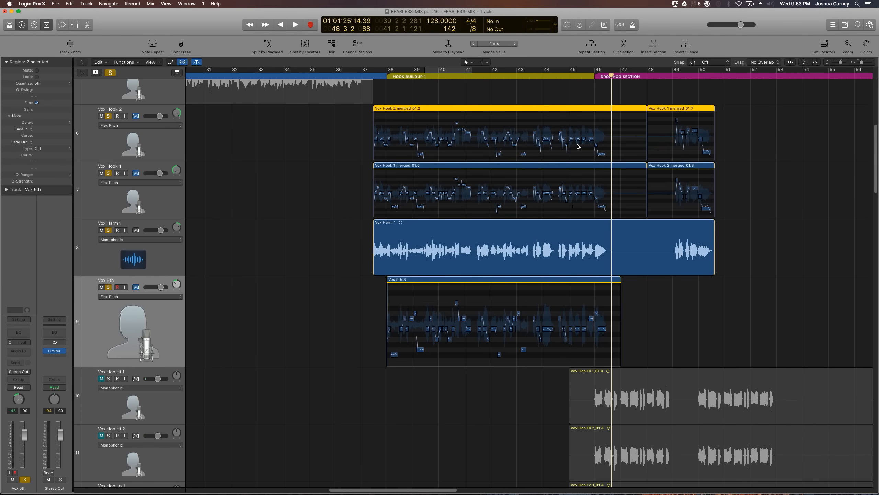
key(super+j)
key(Return)
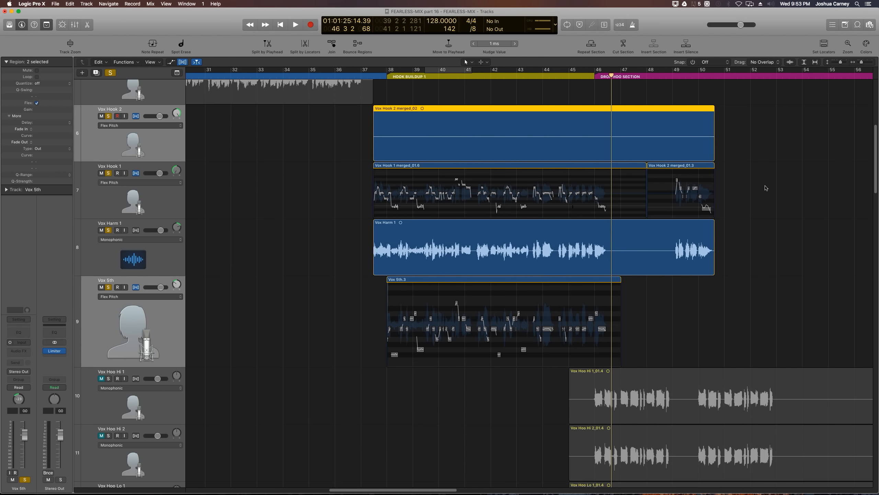
drag(771, 187, 625, 196)
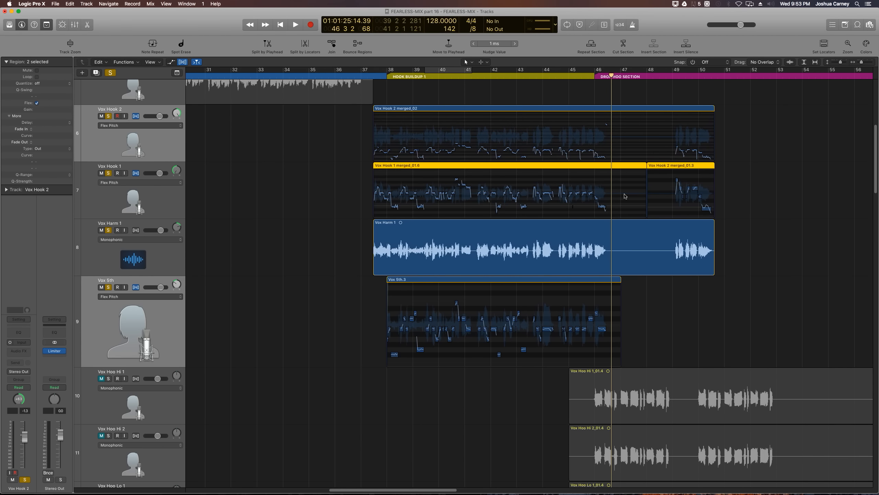
key(super+j)
key(Return)
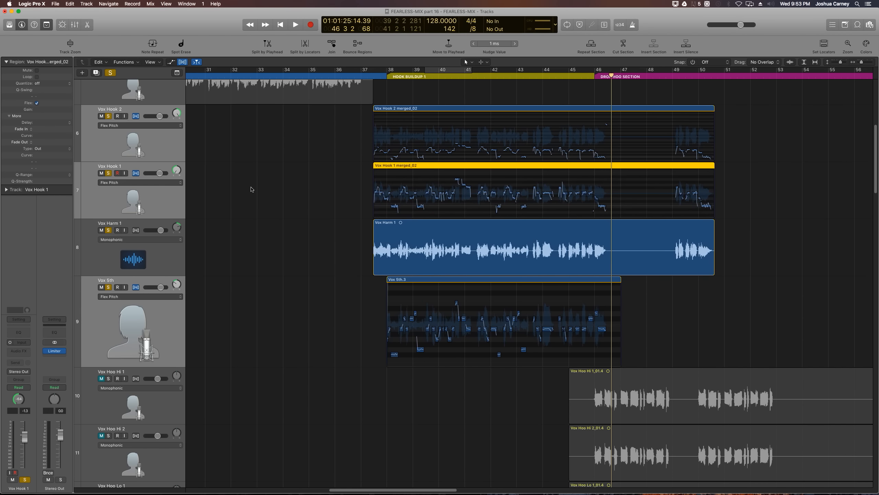
click(795, 168)
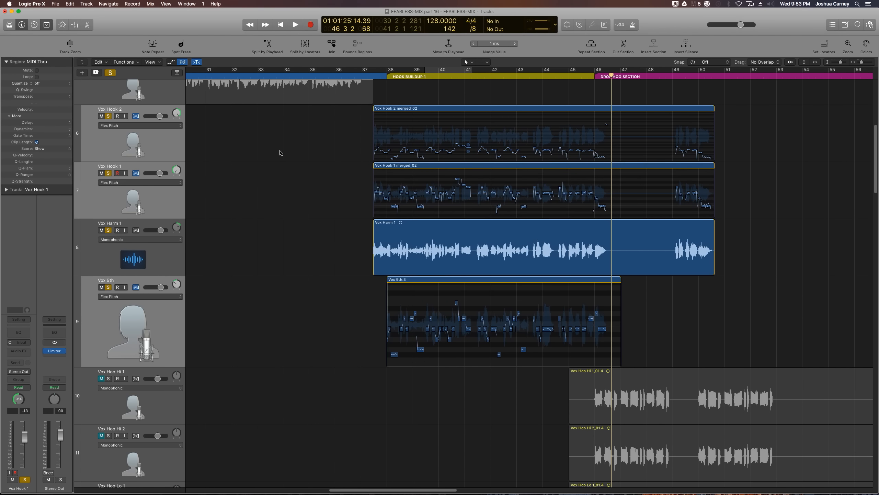
Turn off Flex on the Vox Hook 2 and Vox Hook 1 tracks only.
click(135, 117)
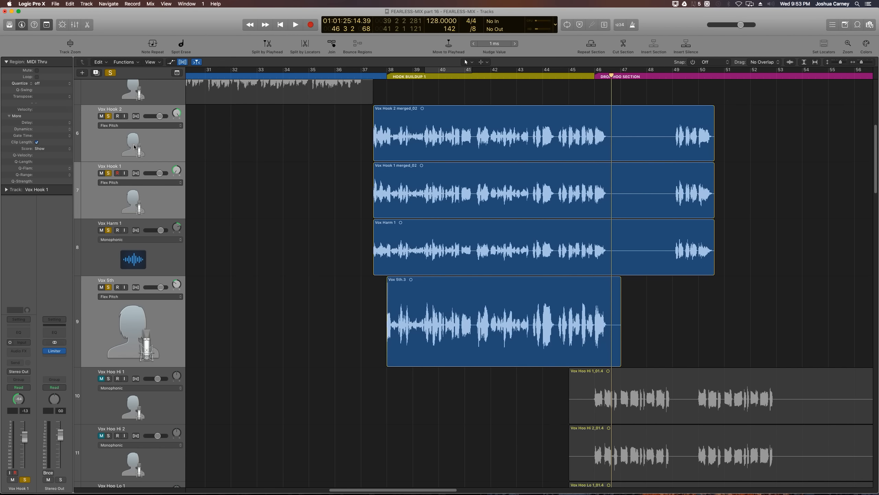
click(135, 117)
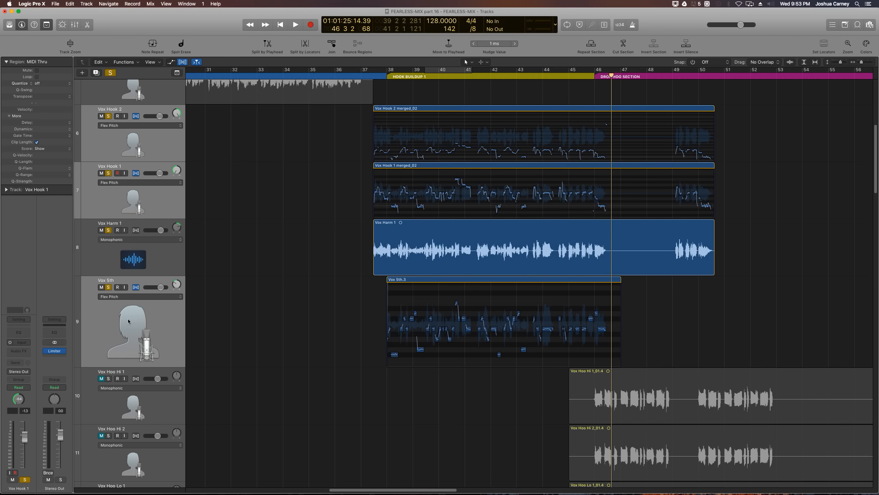
click(142, 133)
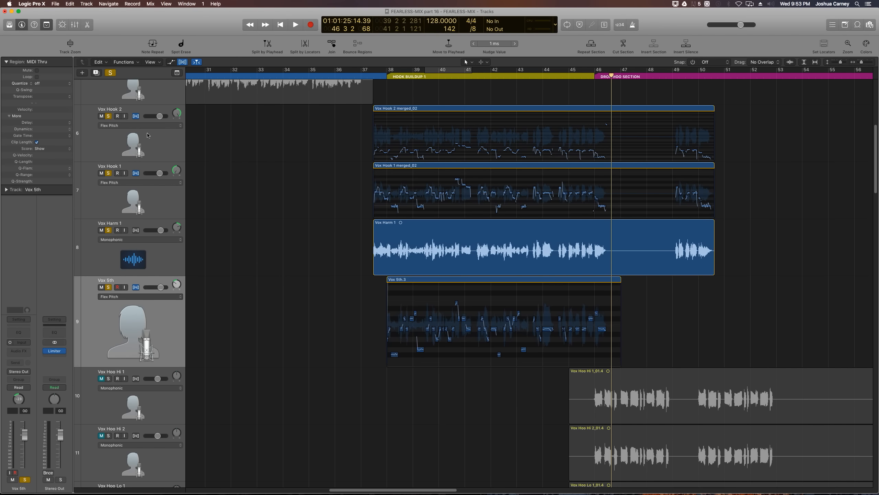
click(136, 116)
click(135, 172)
Bounce the Vox 5th region in place to a new track named Vox Harm 2, with the source muted.
click(140, 317)
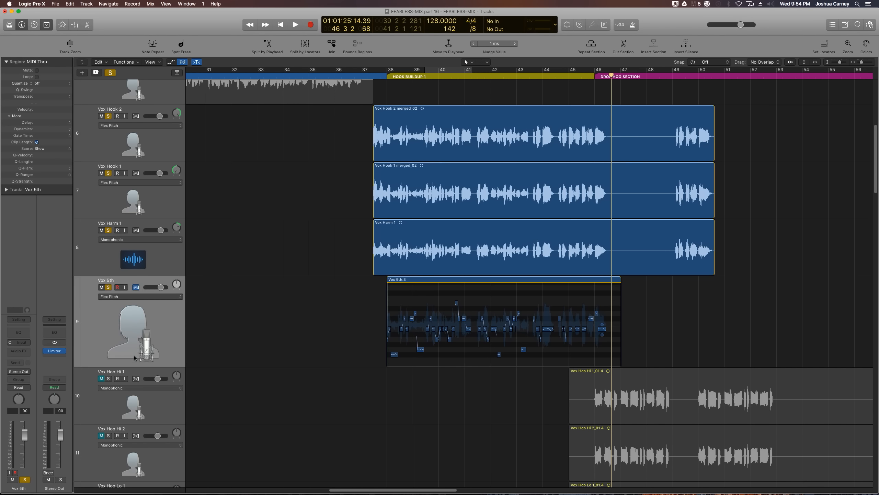
click(135, 345)
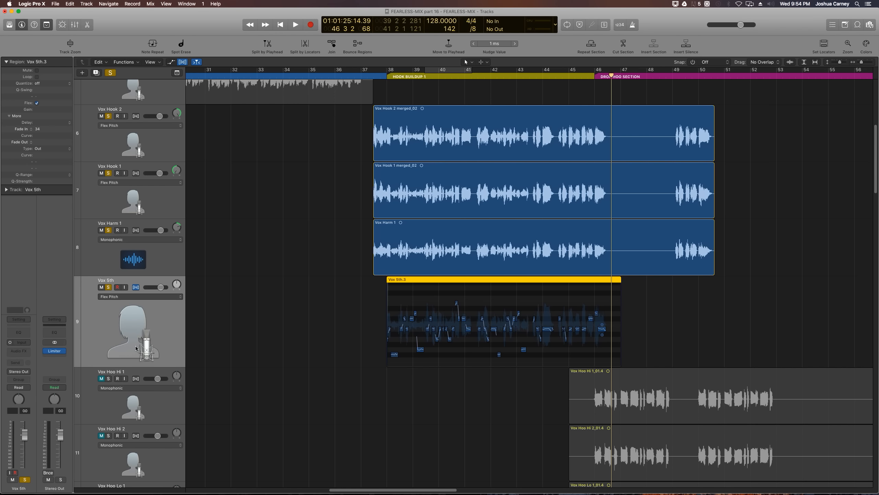
key(ctrl+b)
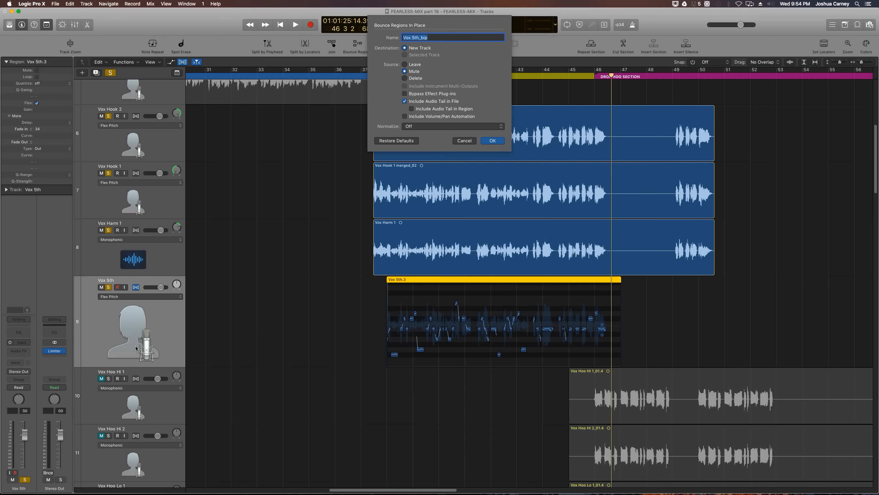
text(Vox HArm)
key(BackSpace)
key(BackSpace)
key(BackSpace)
text(arm)
key(Return)
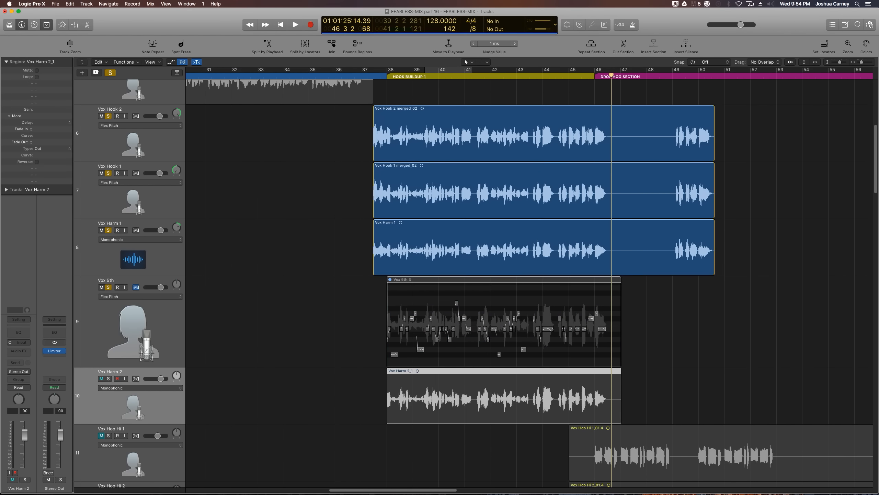
Delete the muted Vox 5th source region together with its track.
key(Delete)
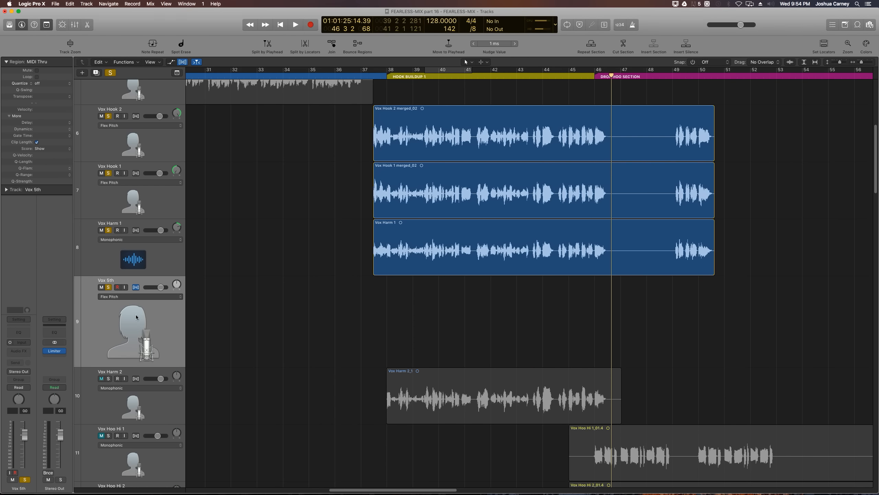
key(super+BackSpace)
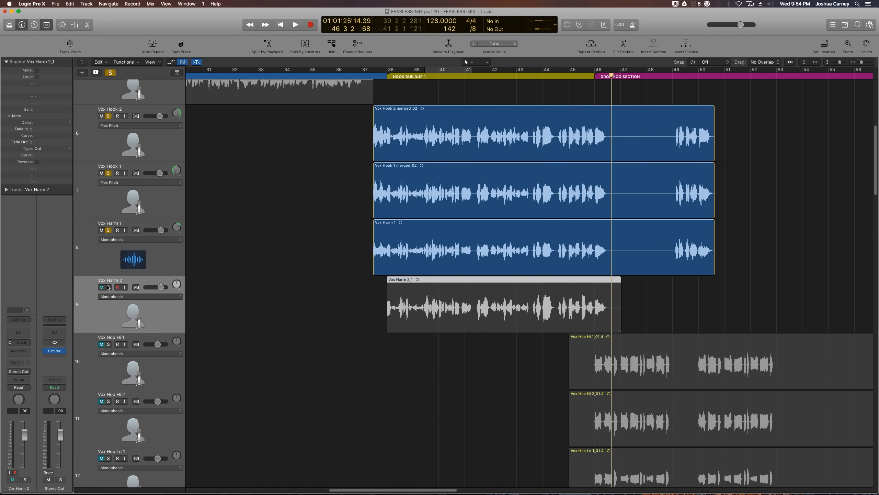
Solo the Vox Harm 2 track and hide the Flex controls in the arrangement.
click(108, 287)
click(182, 63)
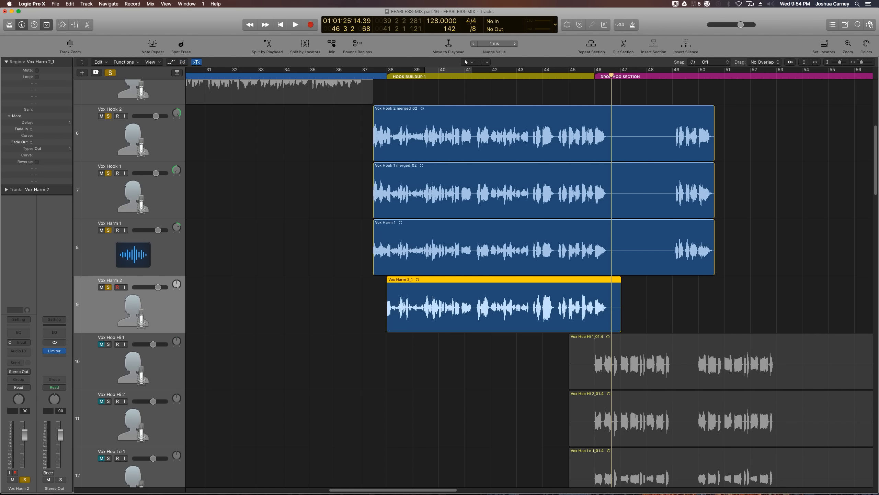
Pan the Vox Harm 2 track off-centre and play the soloed hook vocals from the start of the hook regions.
mouse_move(176, 284)
mouse_down()
mouse_move(177, 297)
mouse_move(176, 285)
mouse_up()
double_click(375, 75)
click(329, 299)
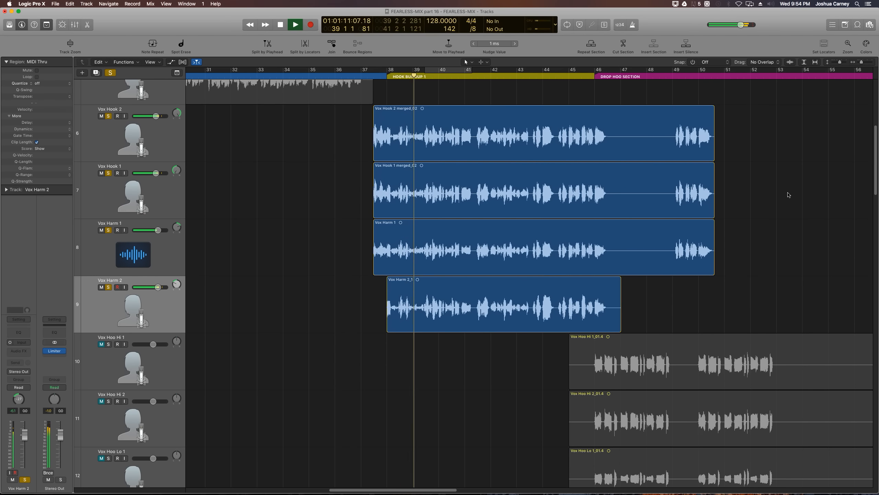
Examine the merged Vox Hook and Vox Harm regions from Hook Buildup 1 through the Drop Hoo Section to the start of Verse 2.
scroll(784, 177, right, 2)
scroll(784, 177, right, 3)
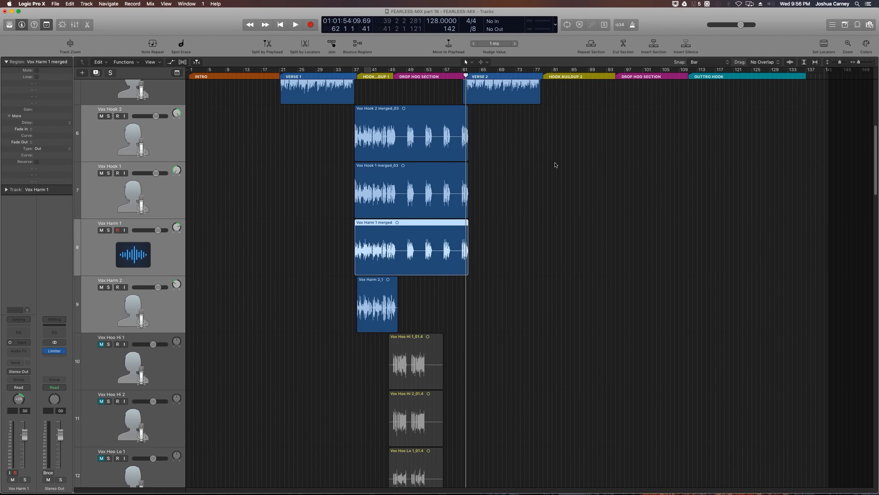
key(super+Right)
key(super+Right)
key(super+Right)
key(super+Right)
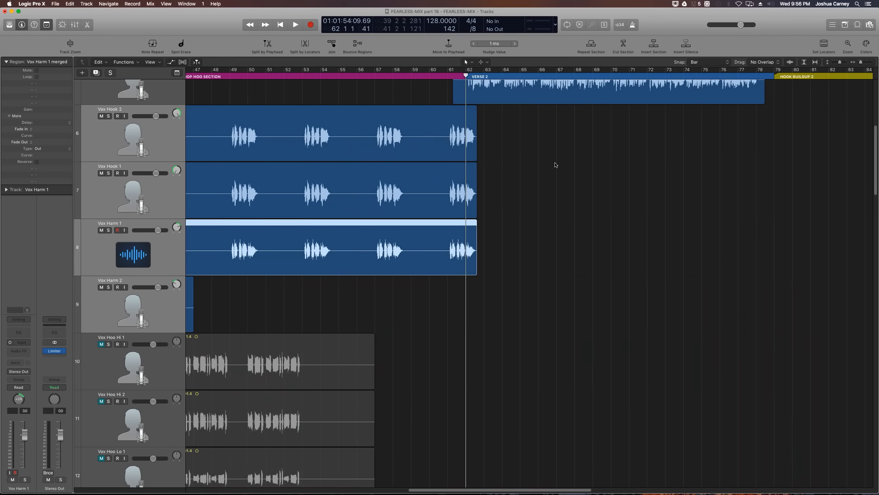
scroll(549, 185, left, 2)
scroll(547, 185, left, 4)
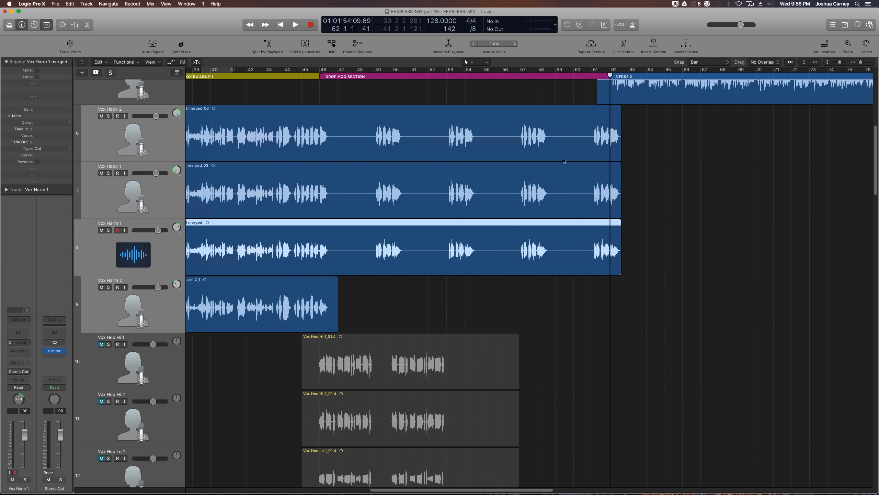
click(510, 311)
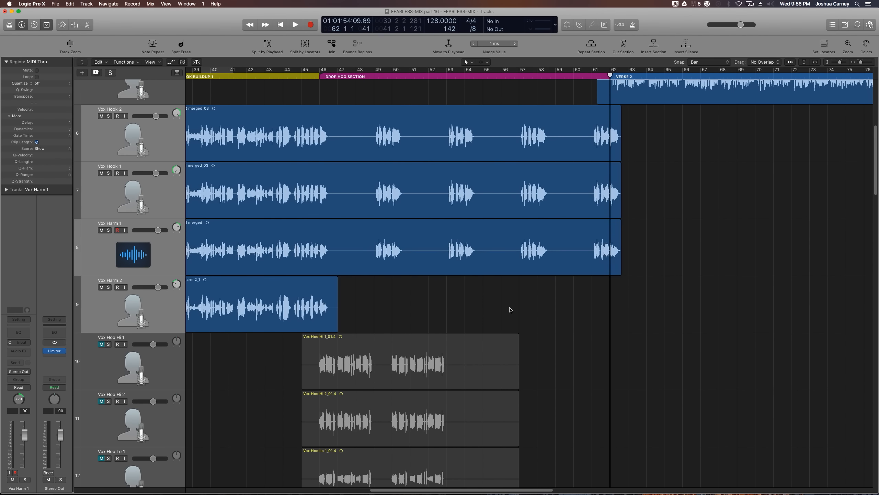
scroll(510, 311, left, 3)
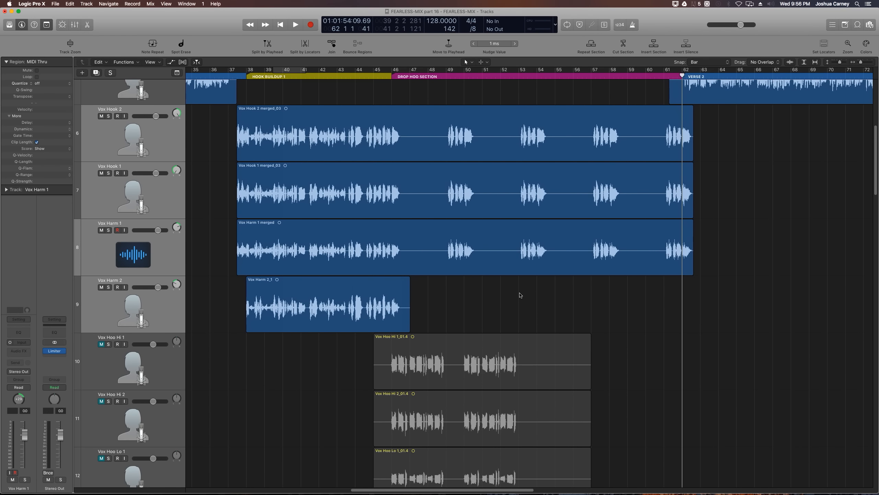